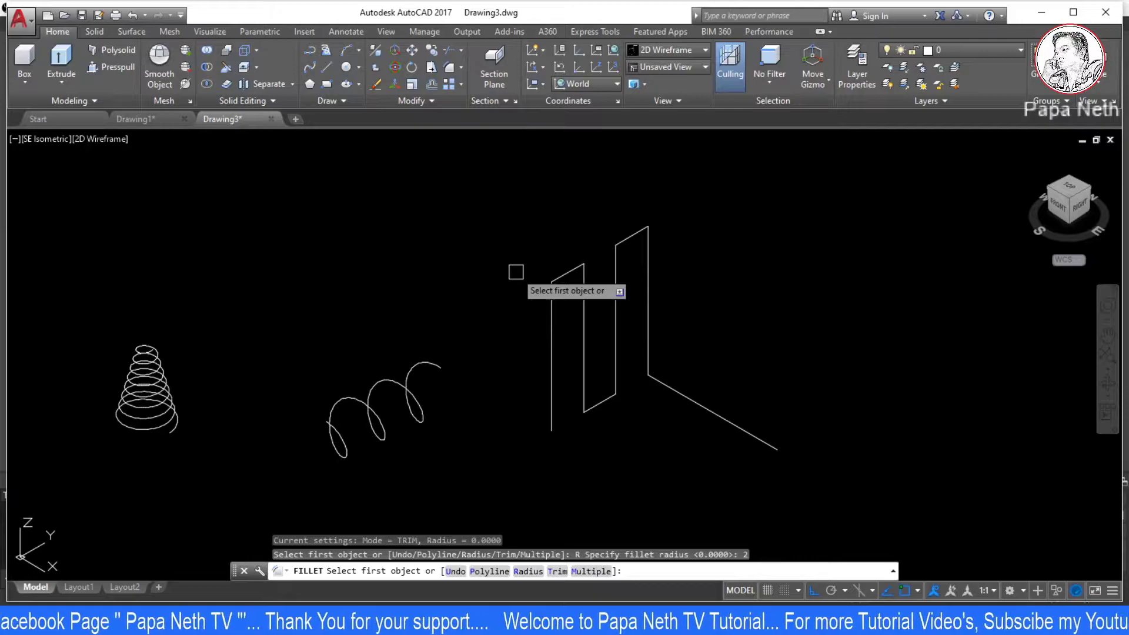
- Cancel a first fillet attempt and restart FILLET with radius 1 in Multiple mode
key("Return")
left_click(551, 293)
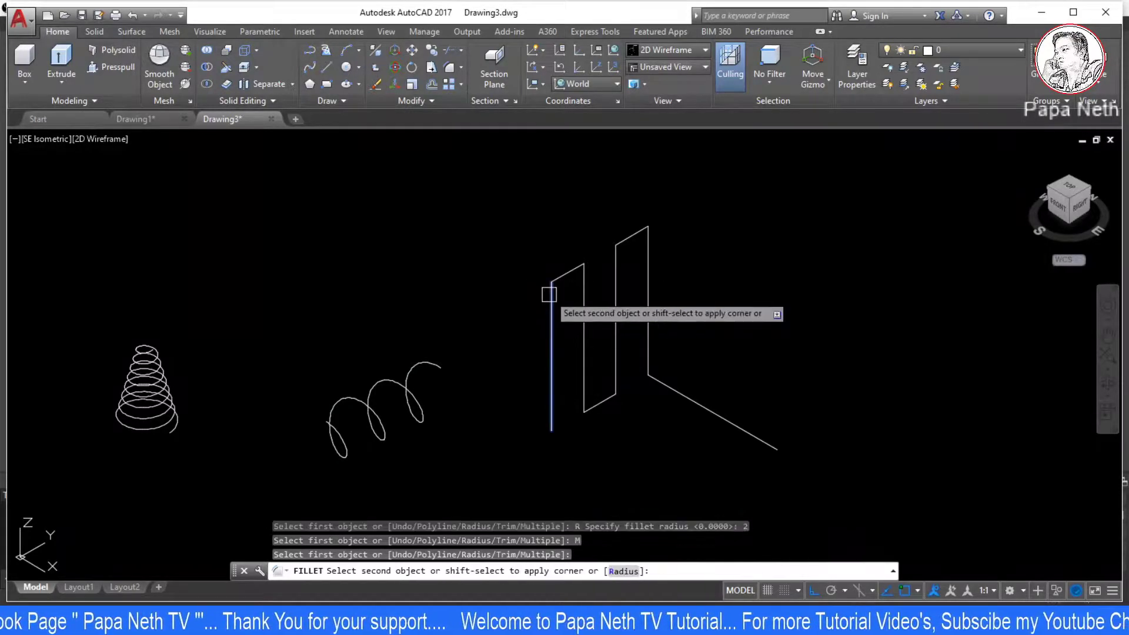
key("Escape")
key("Escape")
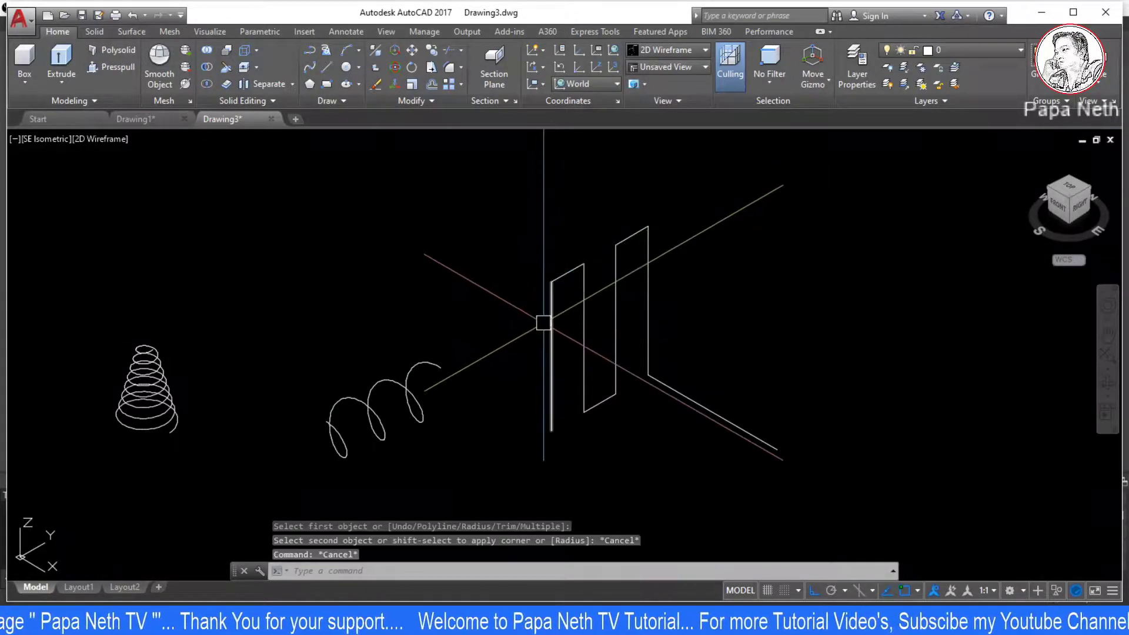
key("Escape")
key("Escape")
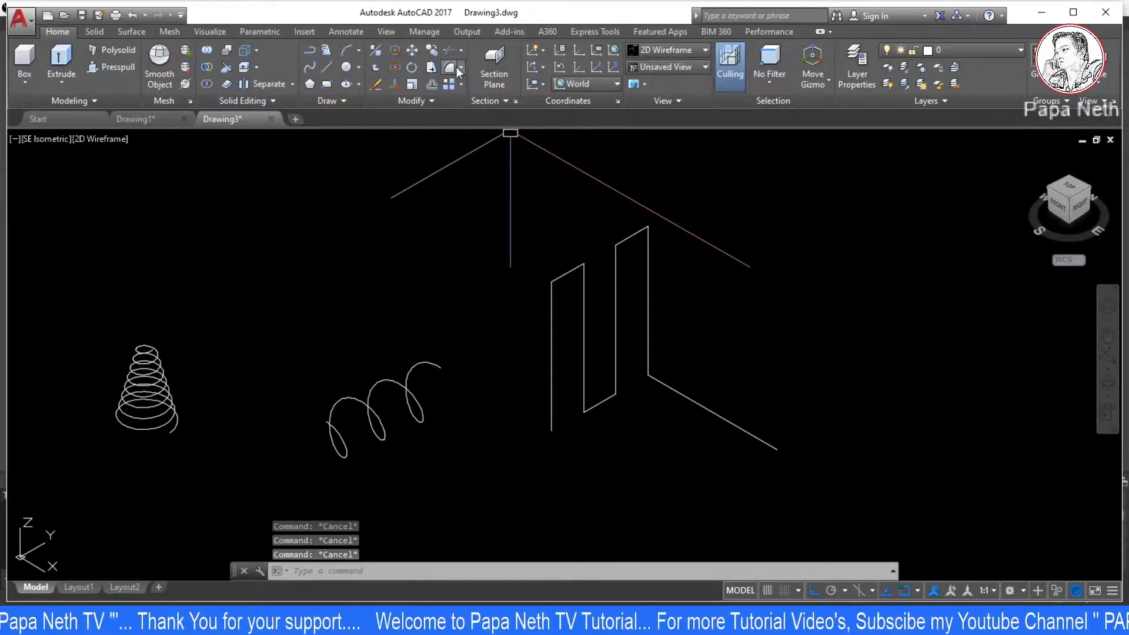
left_click(458, 67)
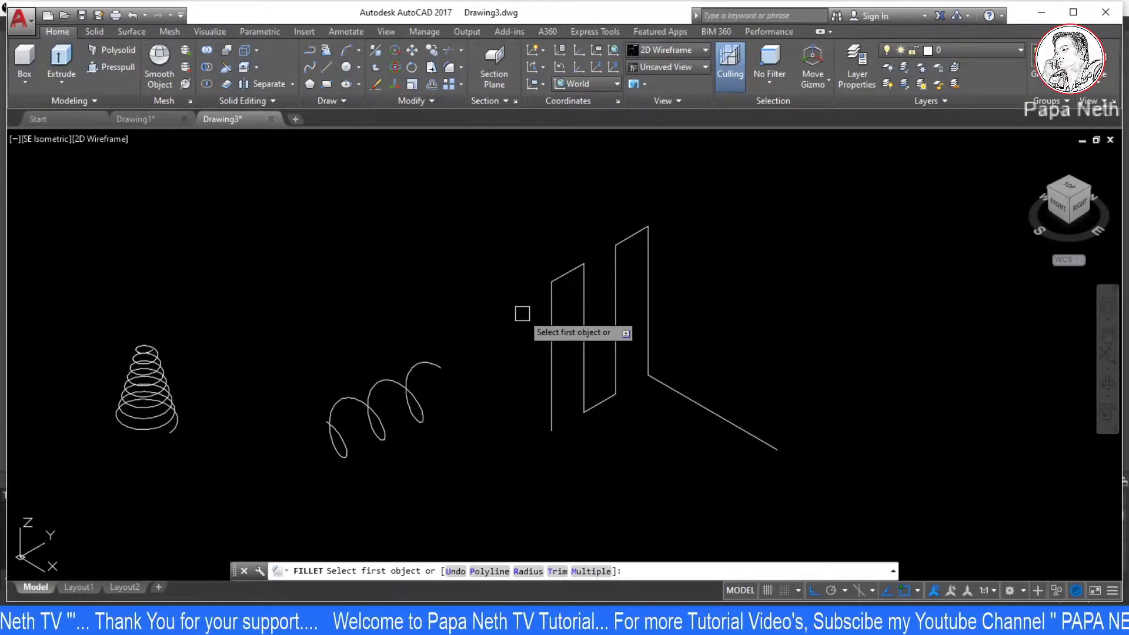
type("R")
key("Return")
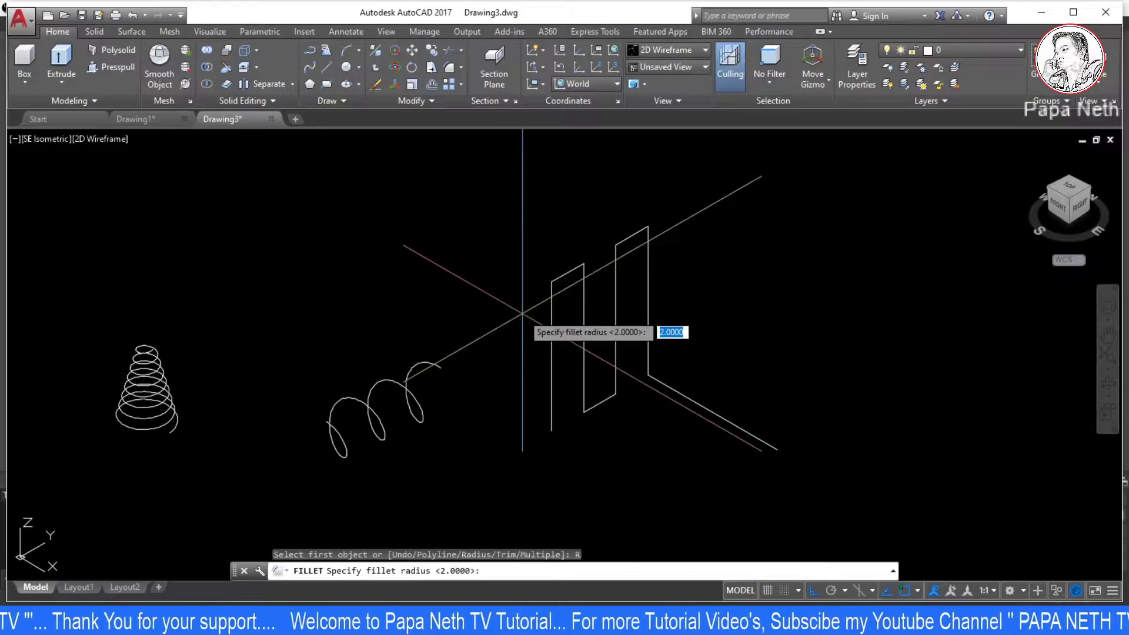
type("1")
key("Return")
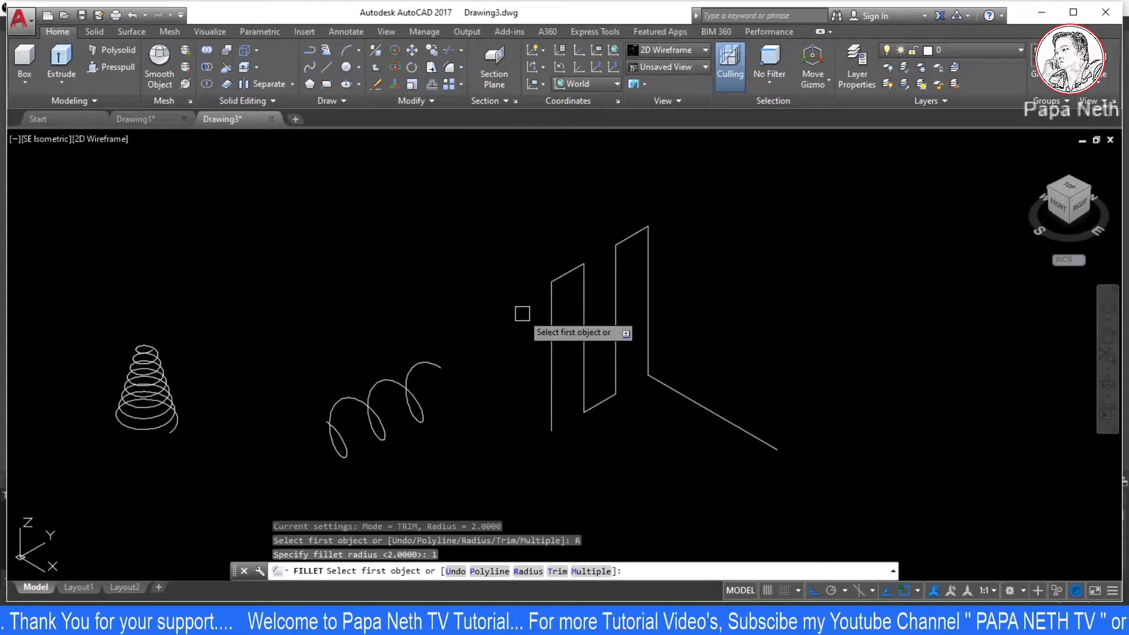
type("M")
key("Return")
- Fillet the top and bottom corners of the zigzag profiles at radius 1
left_click(551, 312)
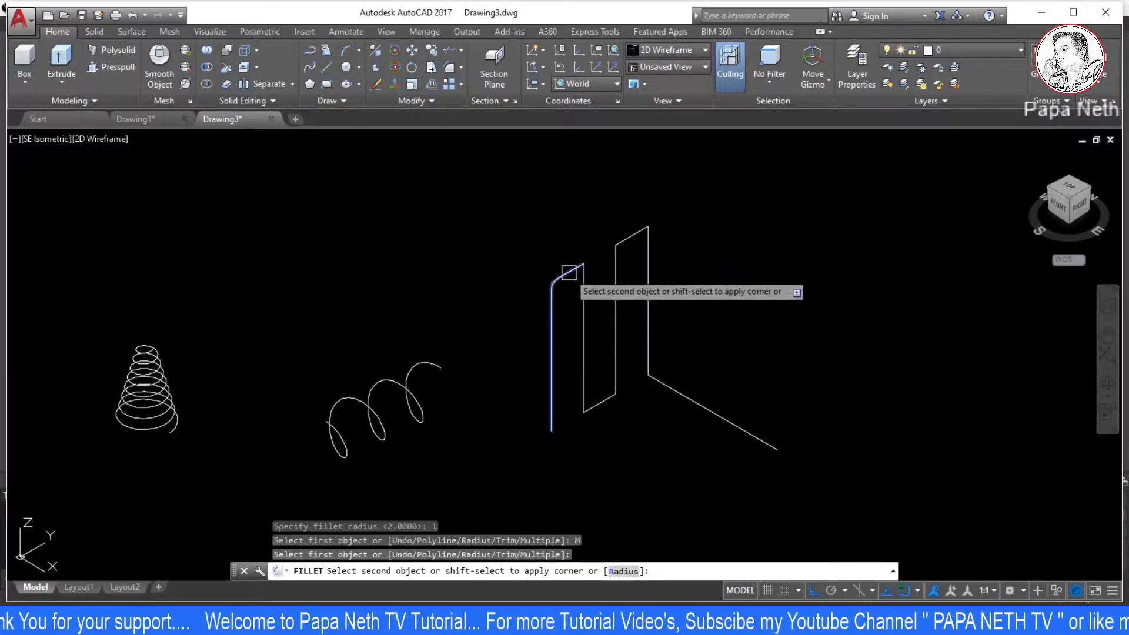
left_click(566, 273)
scroll(566, 272, "up", 4)
left_click(589, 260)
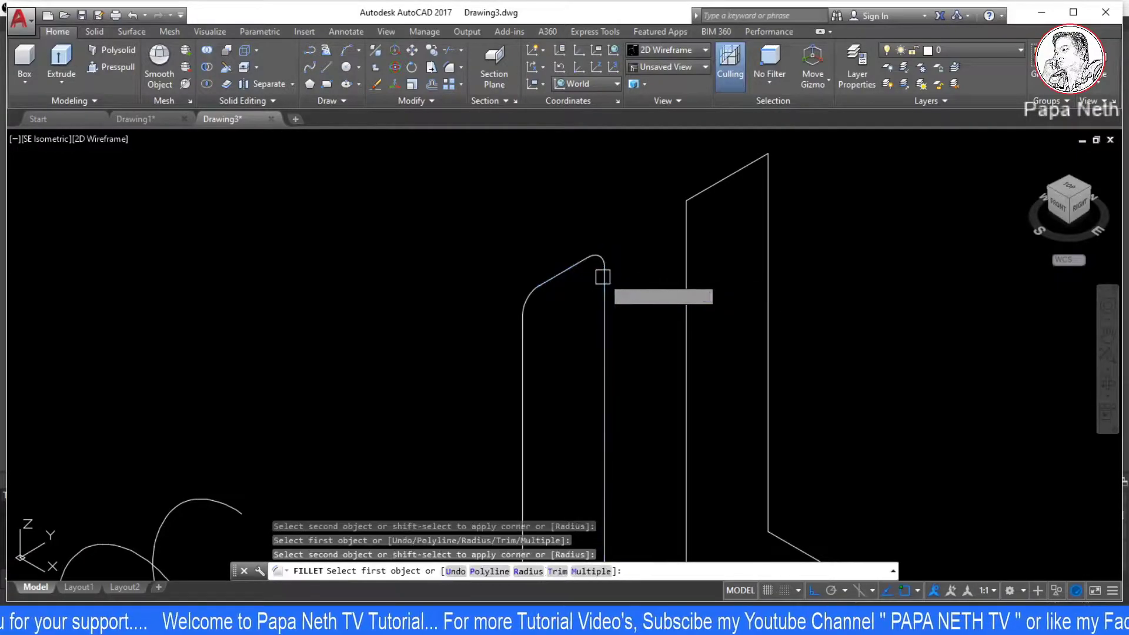
middle_click_drag(605, 272, 536, 163)
left_click(528, 338)
left_click(570, 438)
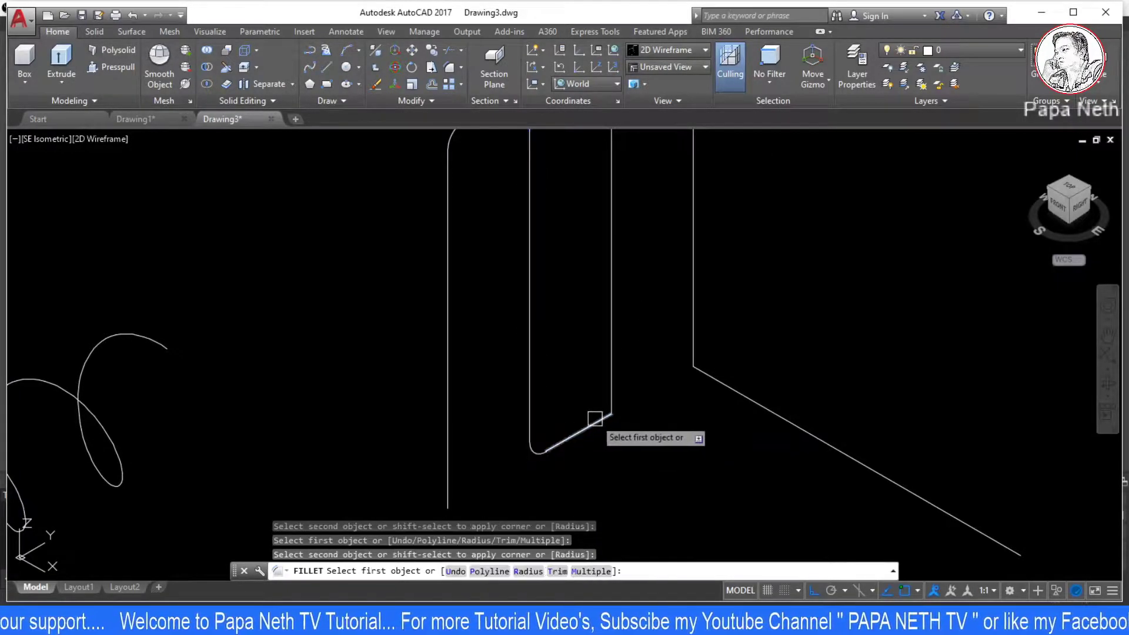
left_click(597, 423)
left_click(611, 403)
scroll(616, 390, "down", 5)
middle_click_drag(614, 390, 546, 389)
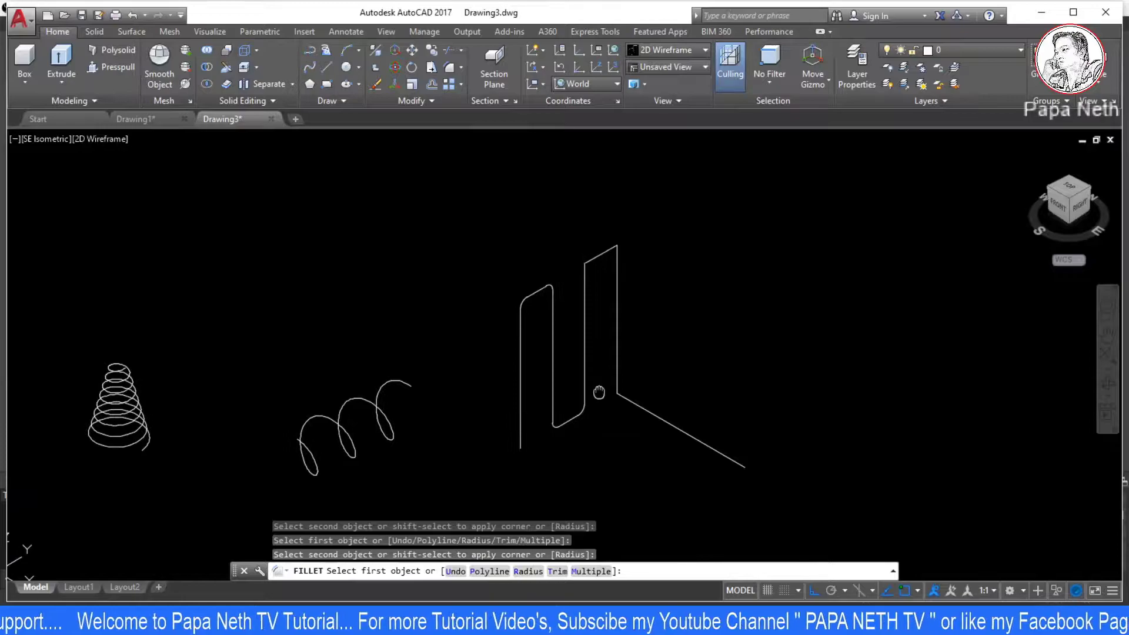
- Window-select and delete both filleted shapes
key("Escape")
left_click(665, 133)
left_click(434, 404)
key("Delete")
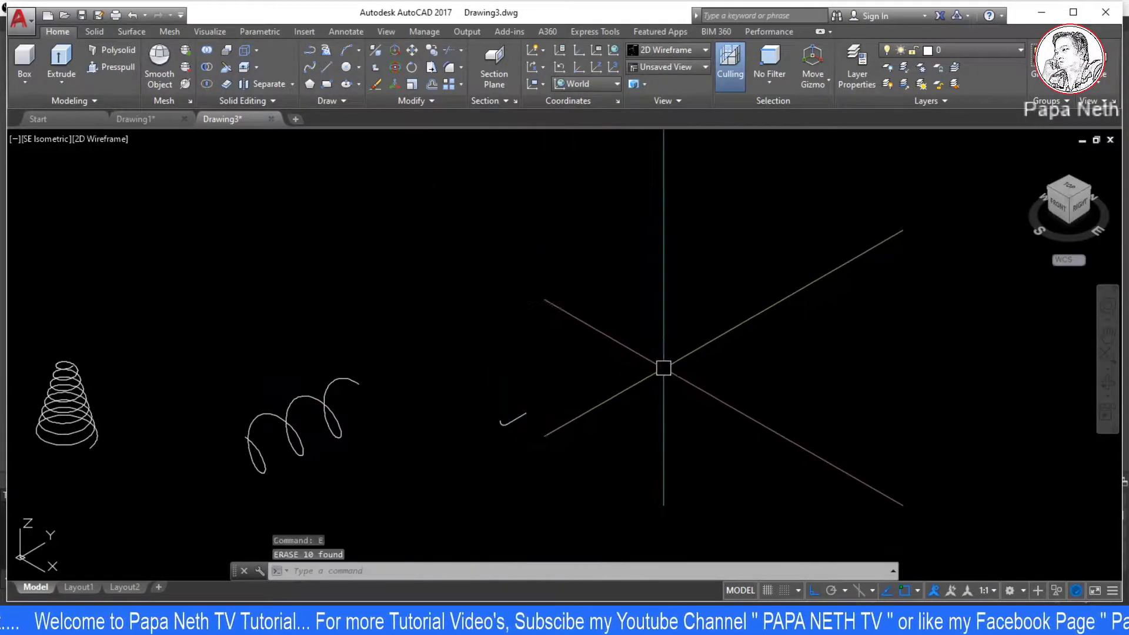
scroll(451, 444, "down", 3)
middle_click_drag(550, 315, 646, 335)
key("Escape")
key("Escape")
key("Escape")
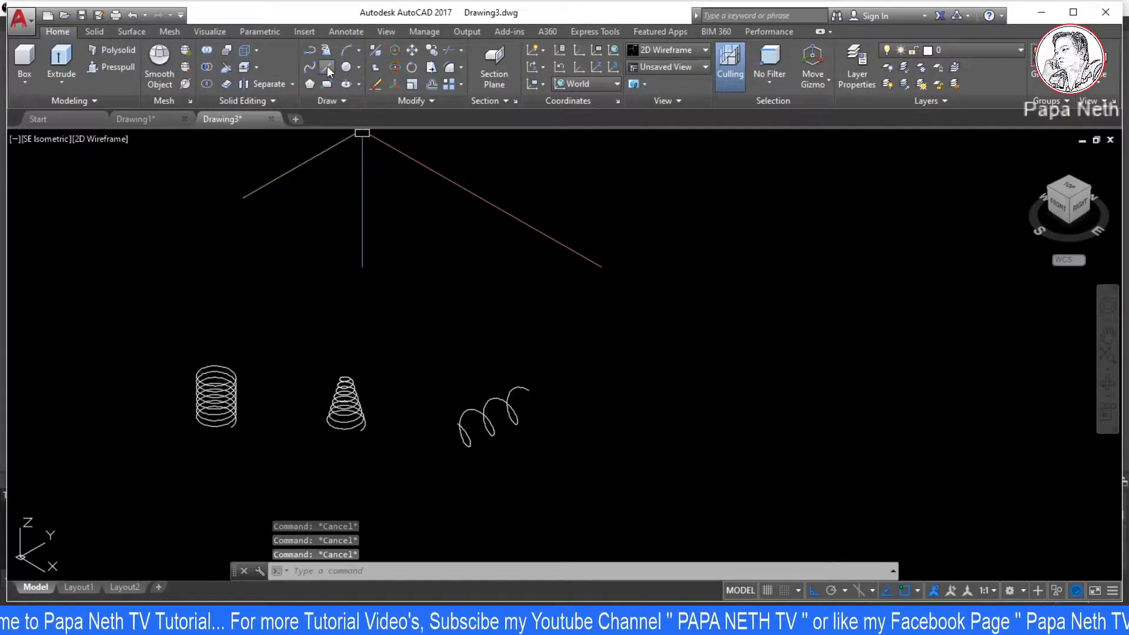
- Start a new zigzag line with segments of 20, 10 and 20 units
left_click(327, 66)
left_click(630, 421)
type("20")
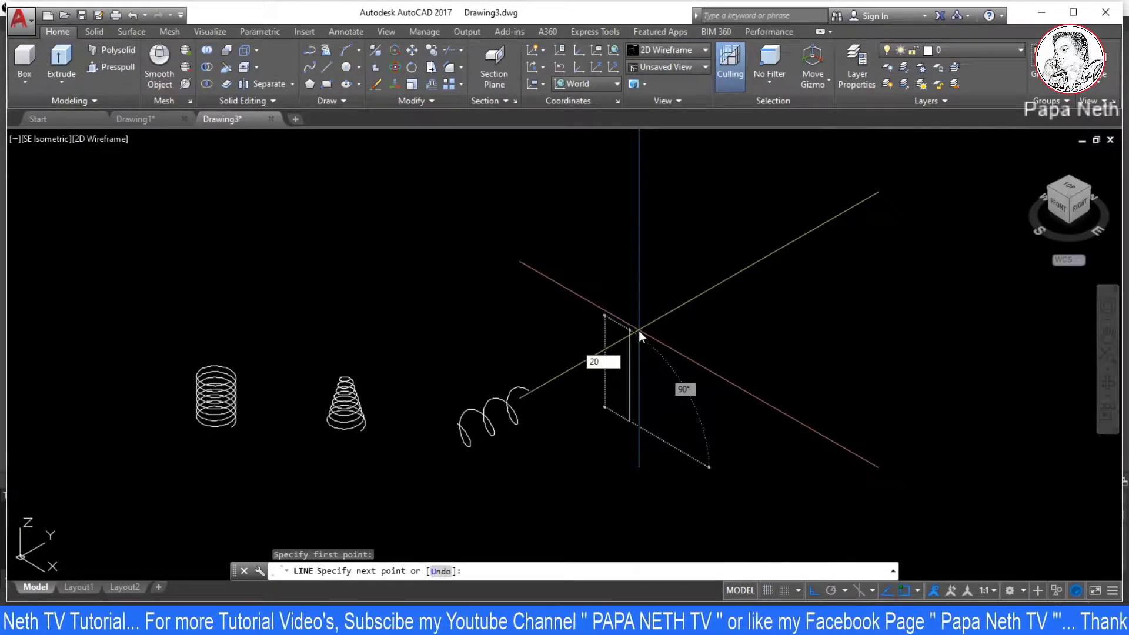
key("Return")
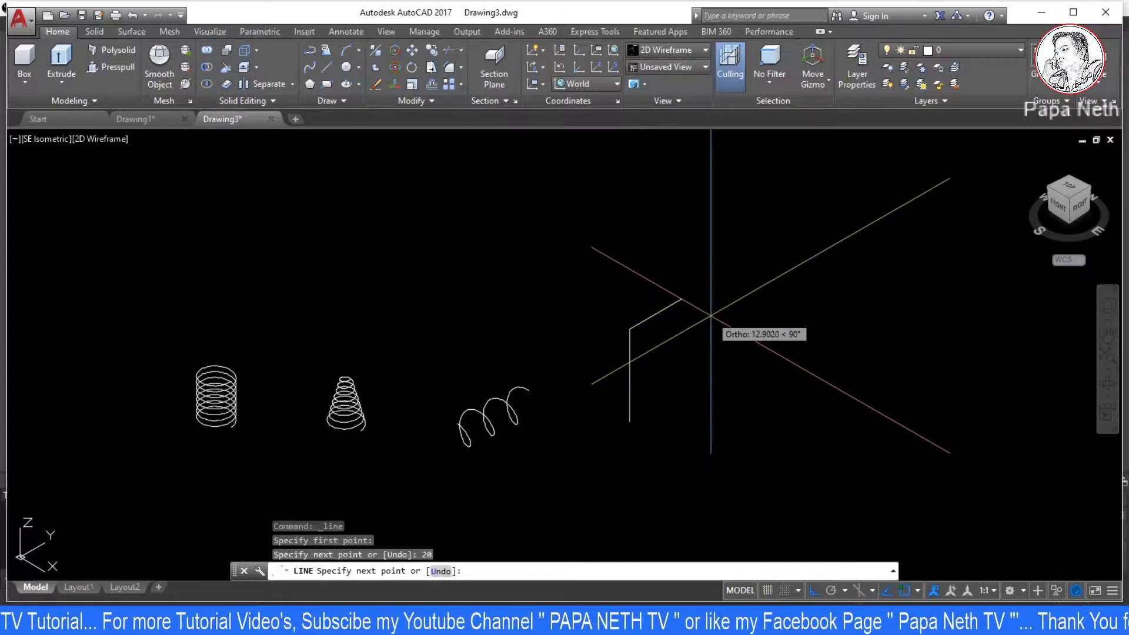
type("10")
key("Return")
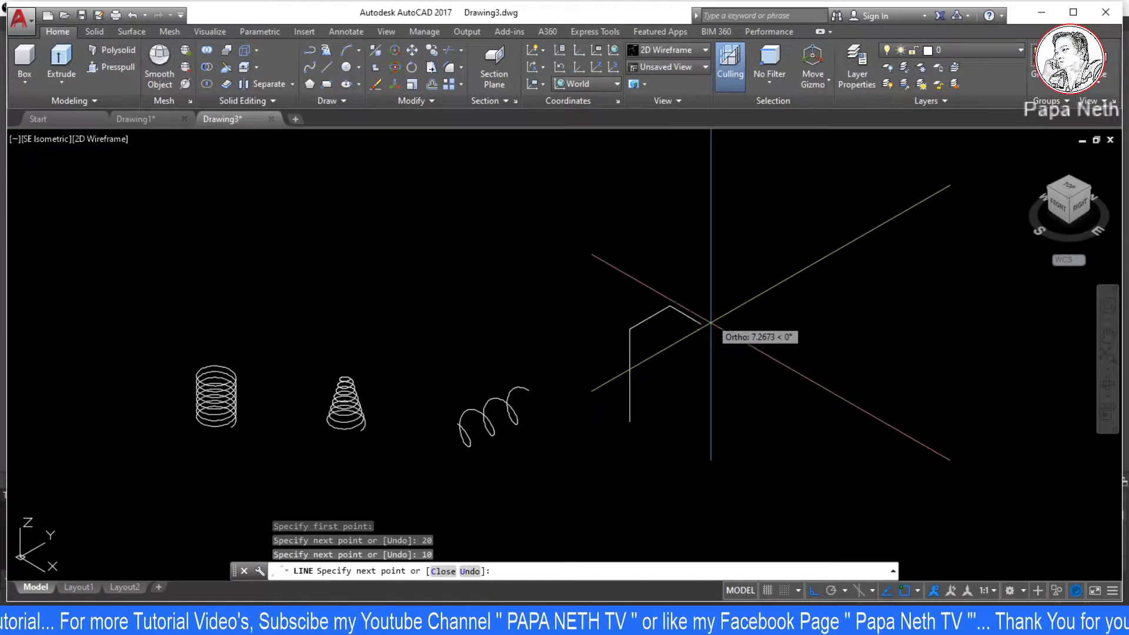
type("0")
key("Return")
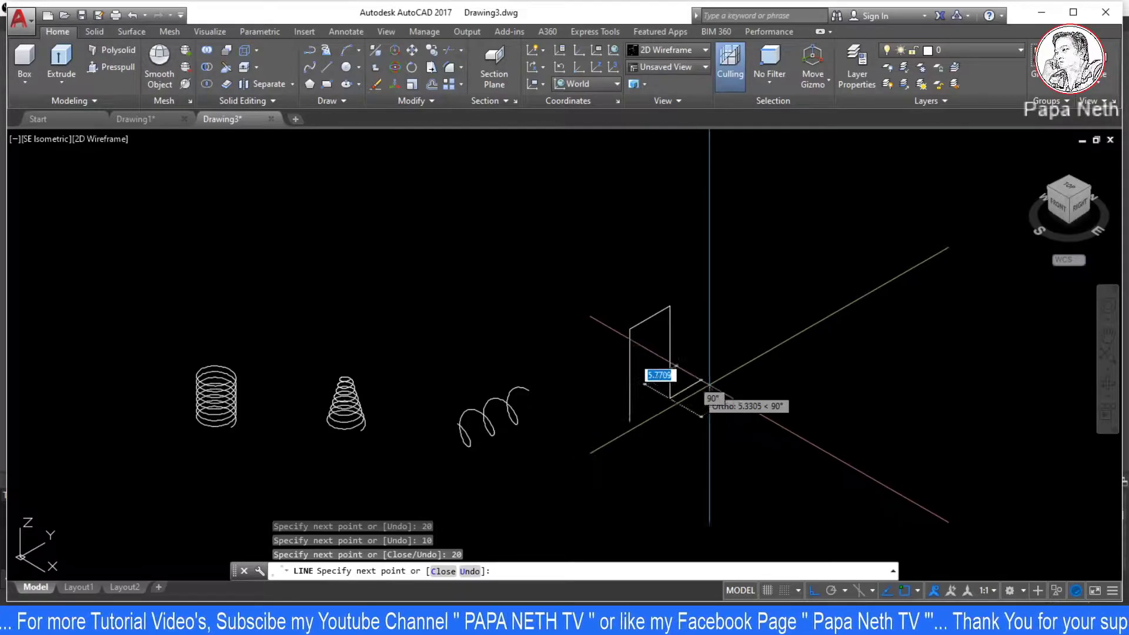
- Finish the zigzag with segments of 10, 20 and 20 units
type("10")
key("Return")
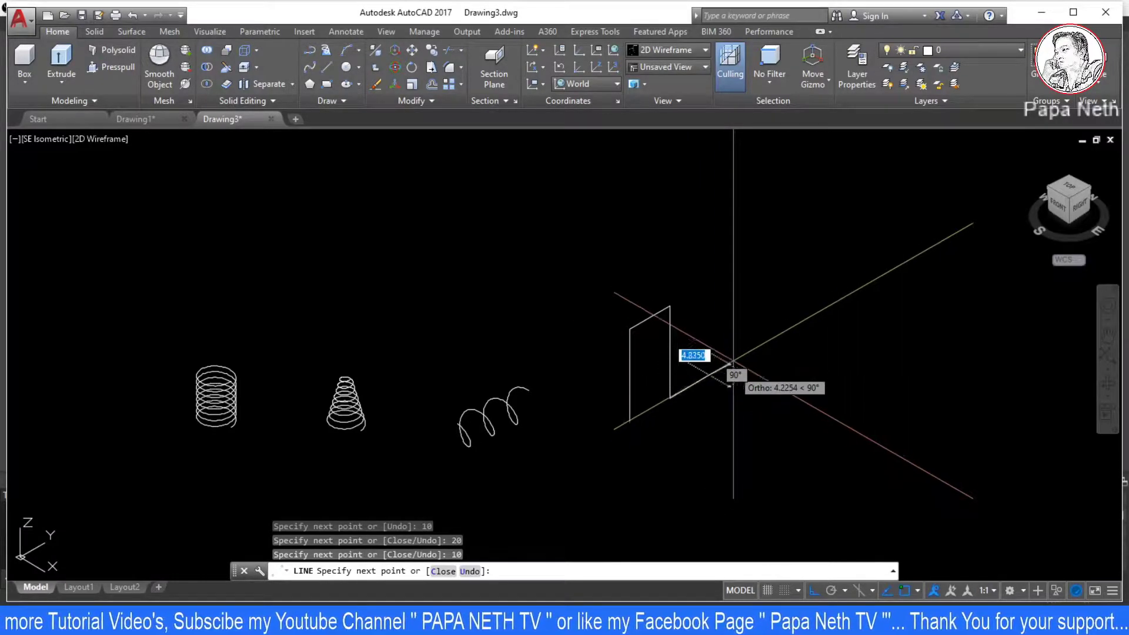
type("20")
key("Return")
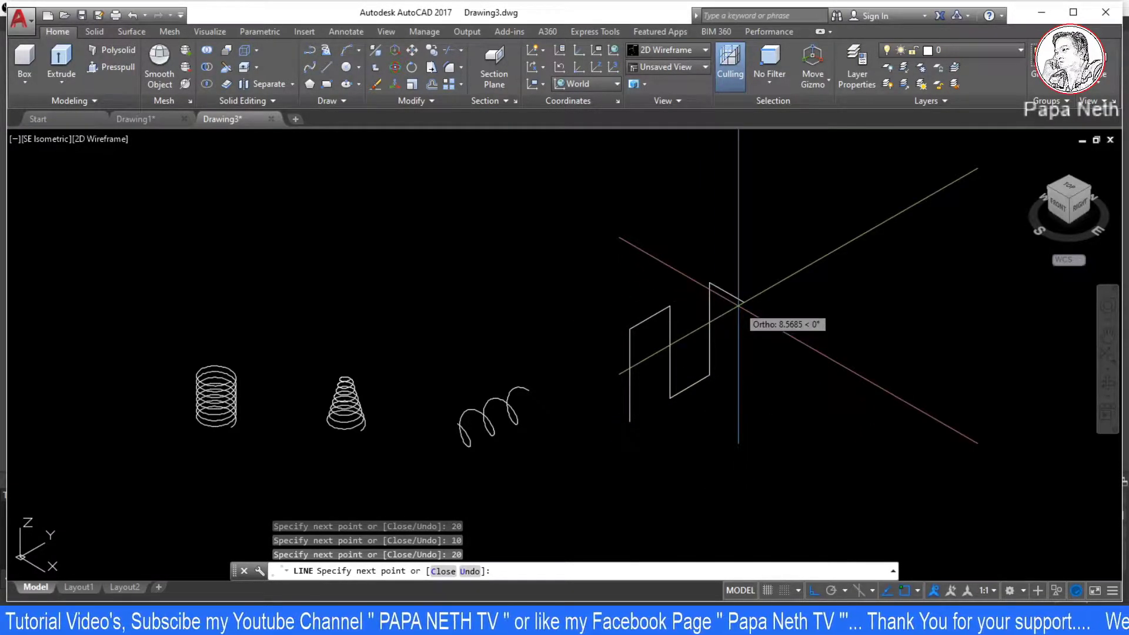
type("20")
key("Return")
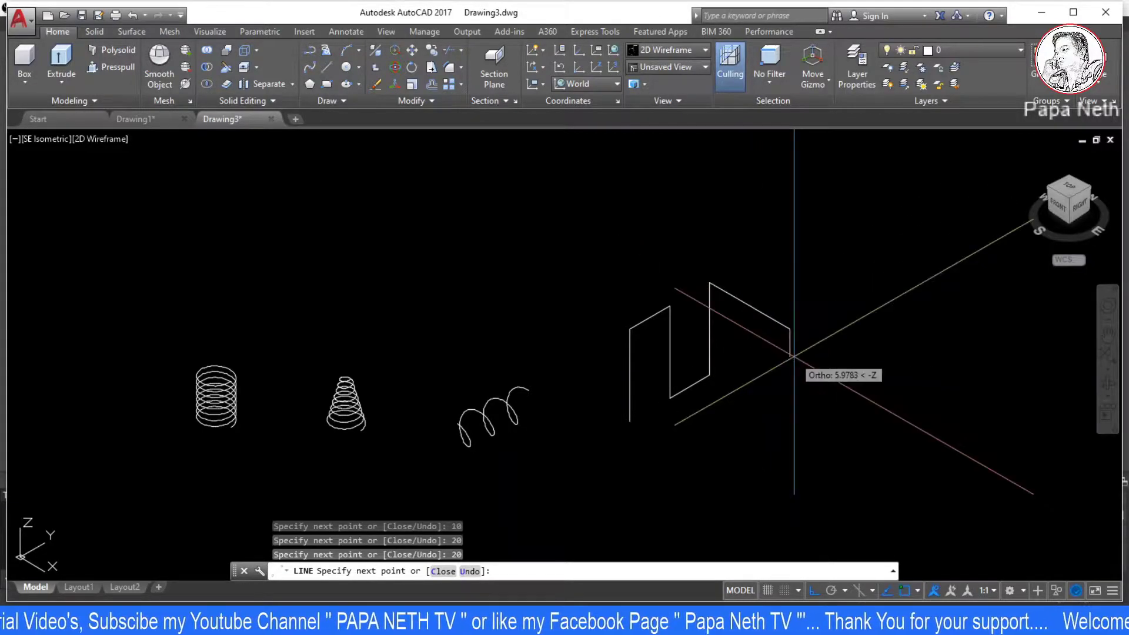
key("Escape")
scroll(691, 417, "up", 3)
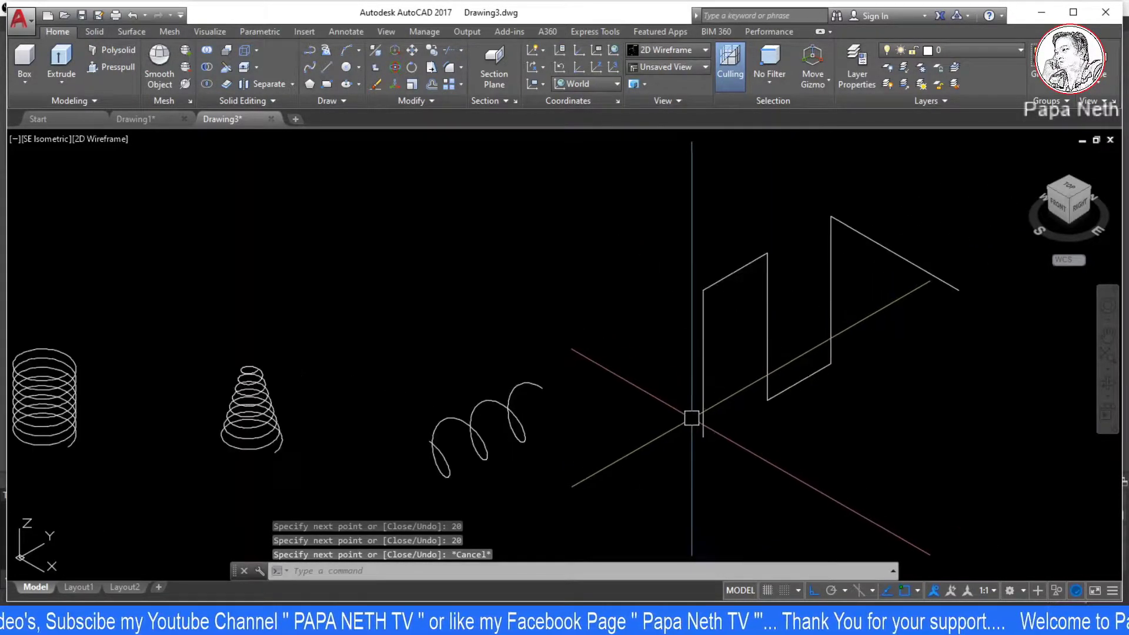
middle_click_drag(692, 418, 510, 420)
key("Escape")
key("Escape")
key("Escape")
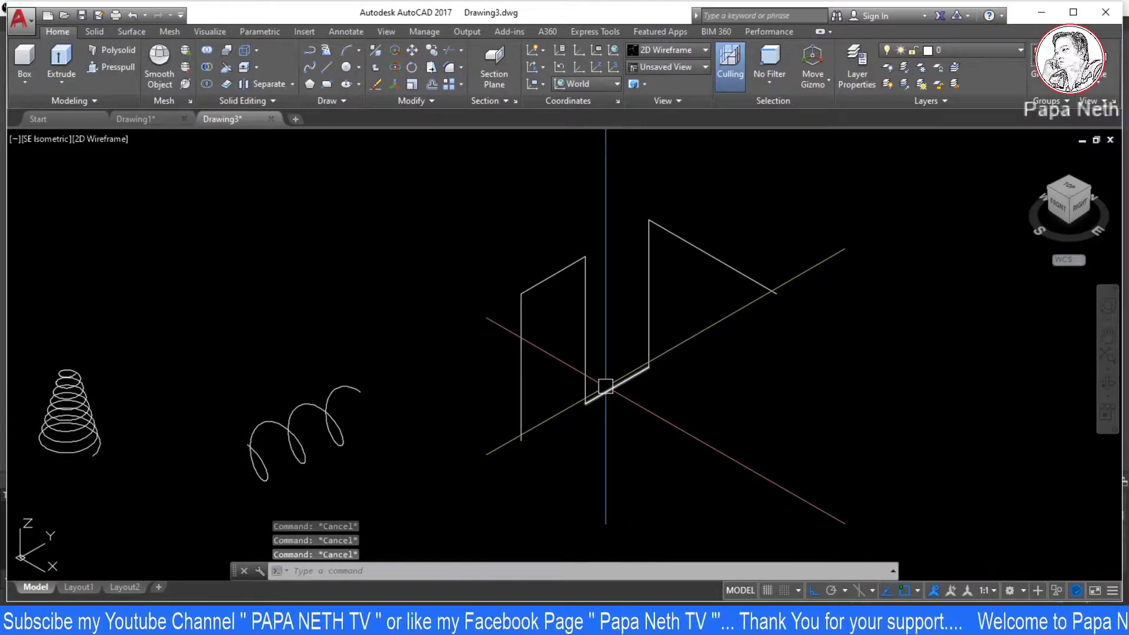
- Try filleting the zigzag at radius 2, then undo and cancel
left_click(449, 69)
type("R")
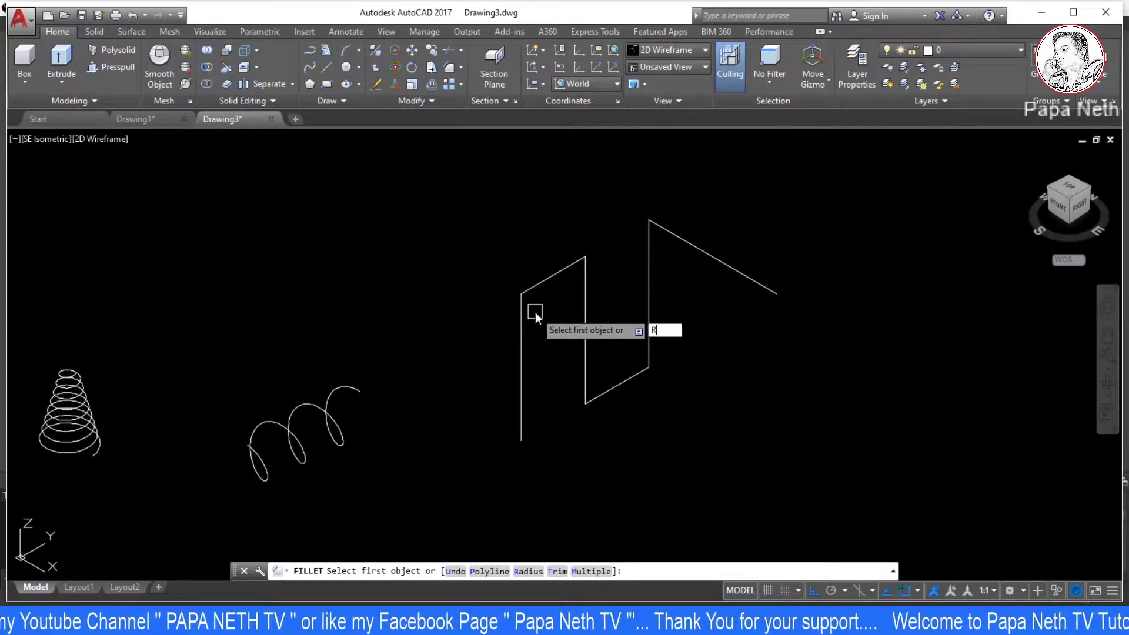
key("Return")
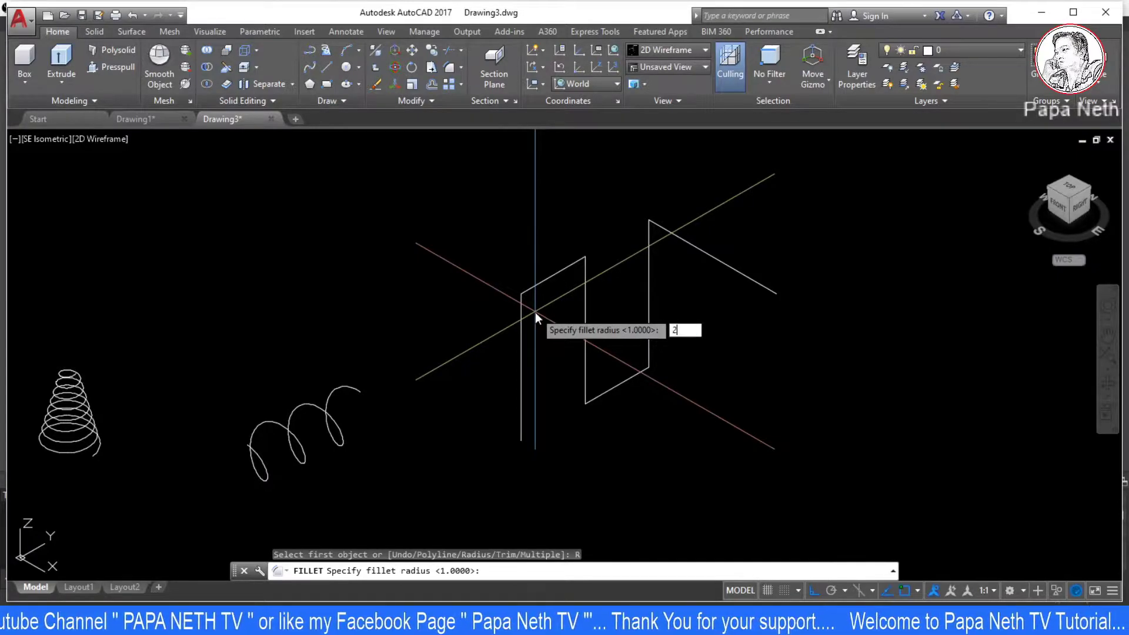
key("Return")
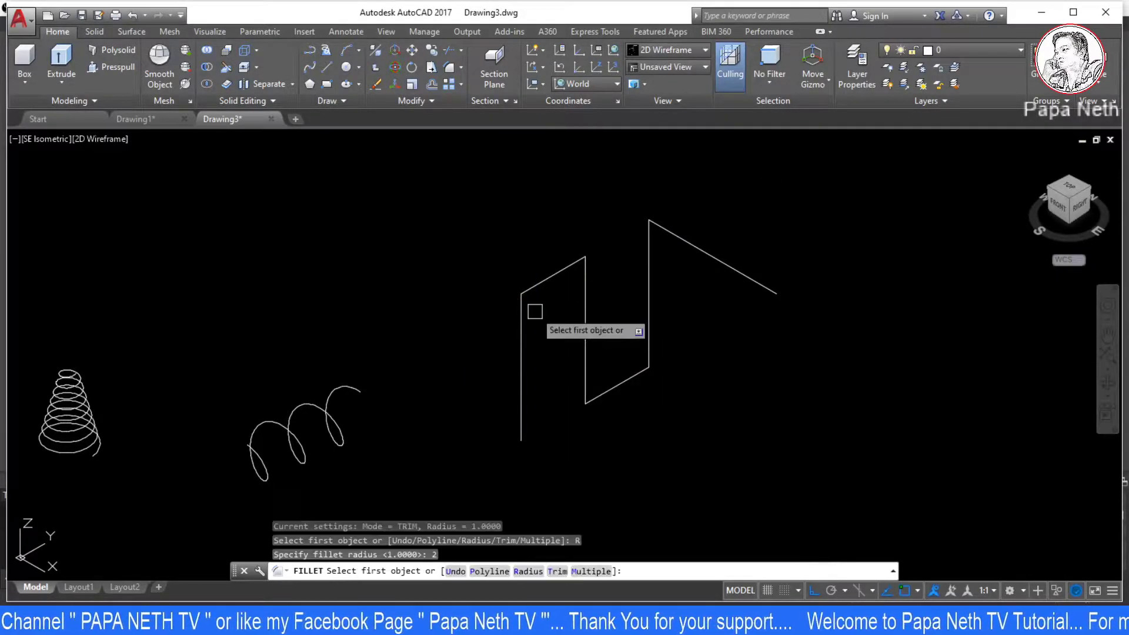
type("M")
key("Return")
left_click(521, 318)
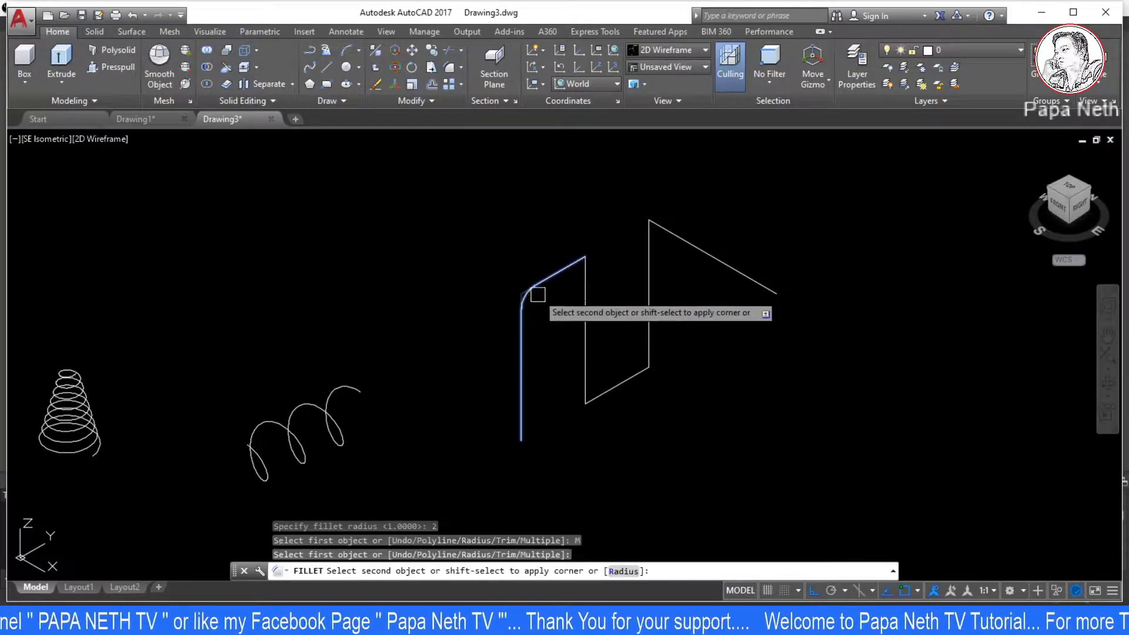
left_click(538, 283)
left_click(586, 329)
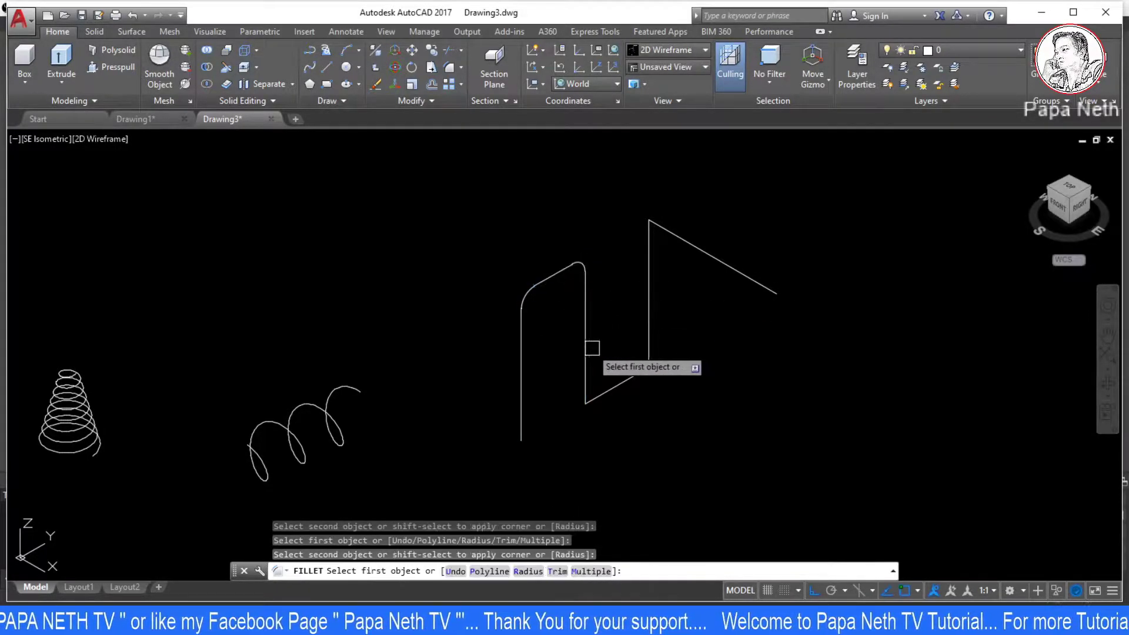
left_click(611, 390)
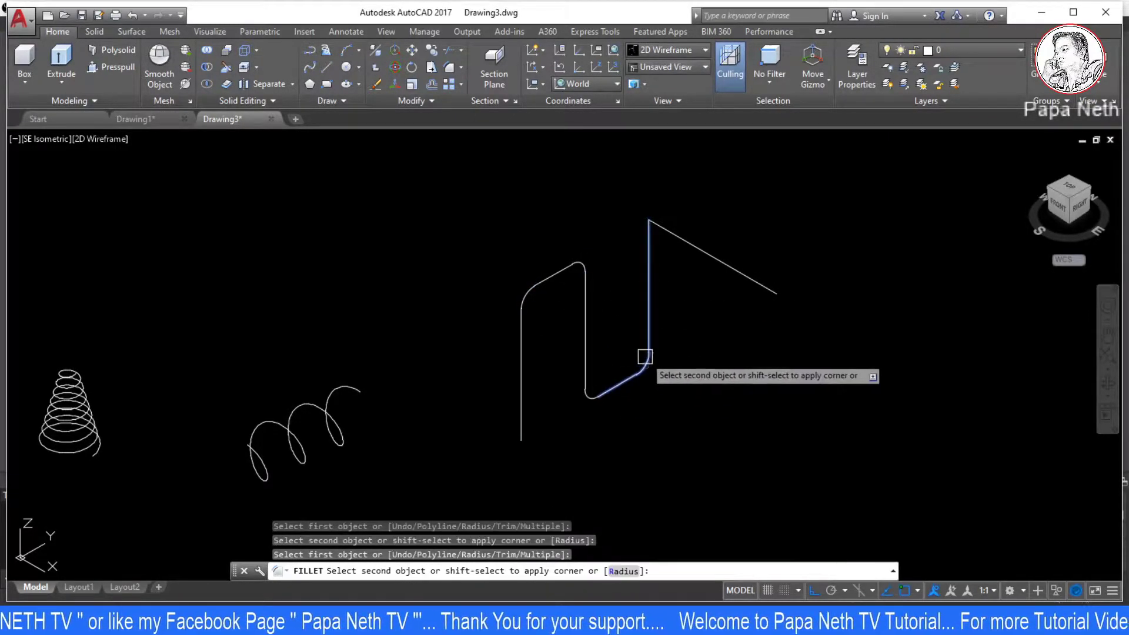
left_click(649, 335)
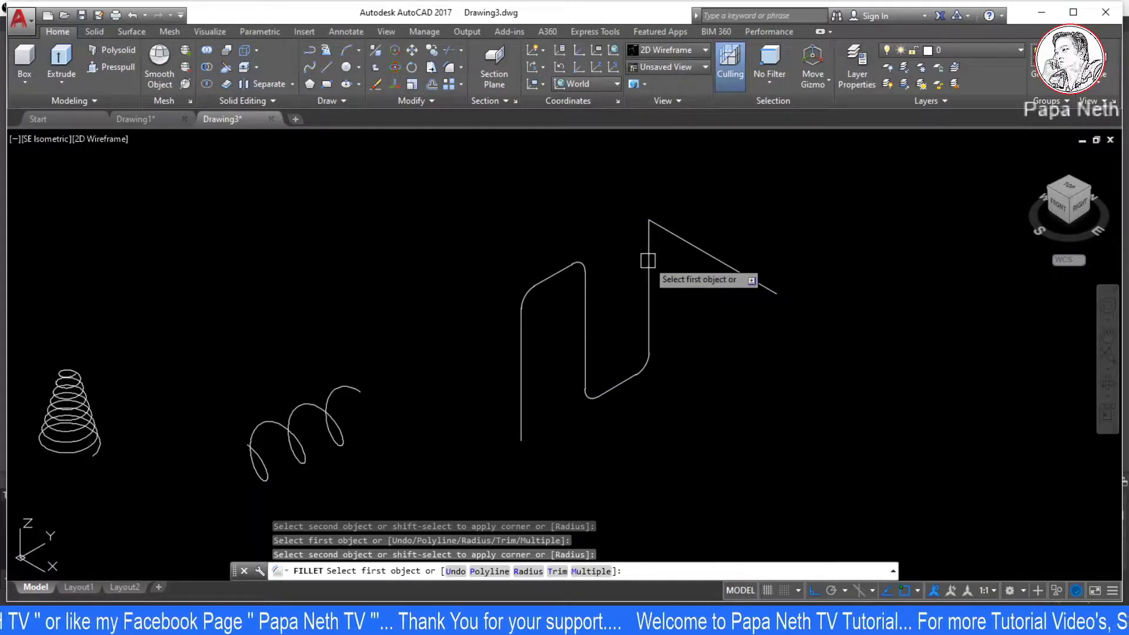
key("ctrl+z")
key("ctrl+z")
key("ctrl+z")
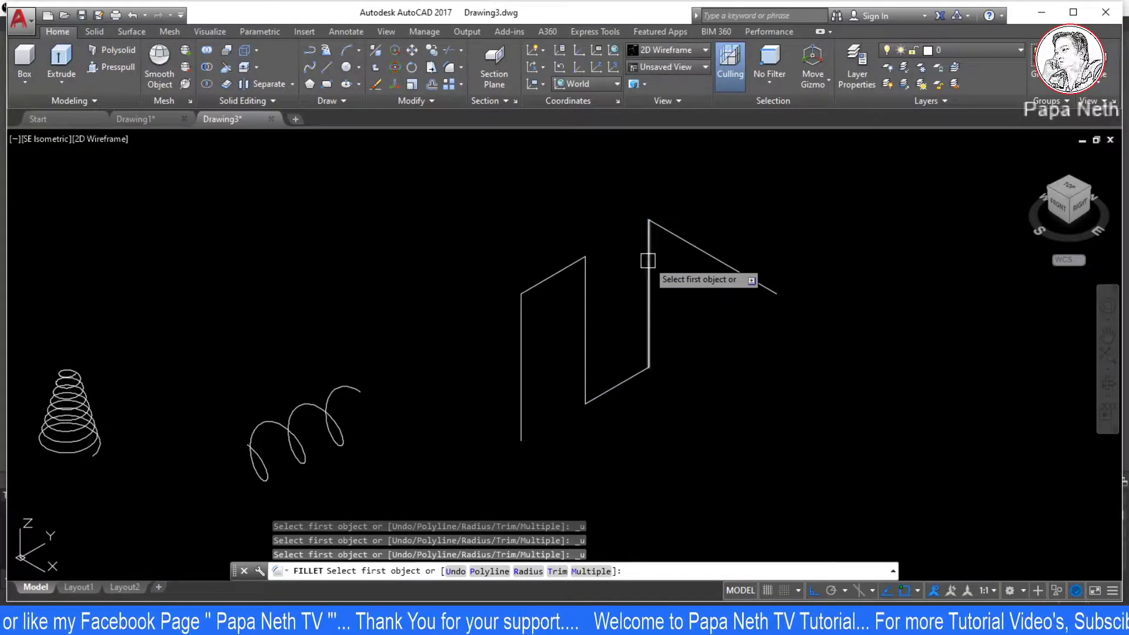
key("Escape")
- Restart FILLET with radius 5 in Multiple mode
left_click(448, 70)
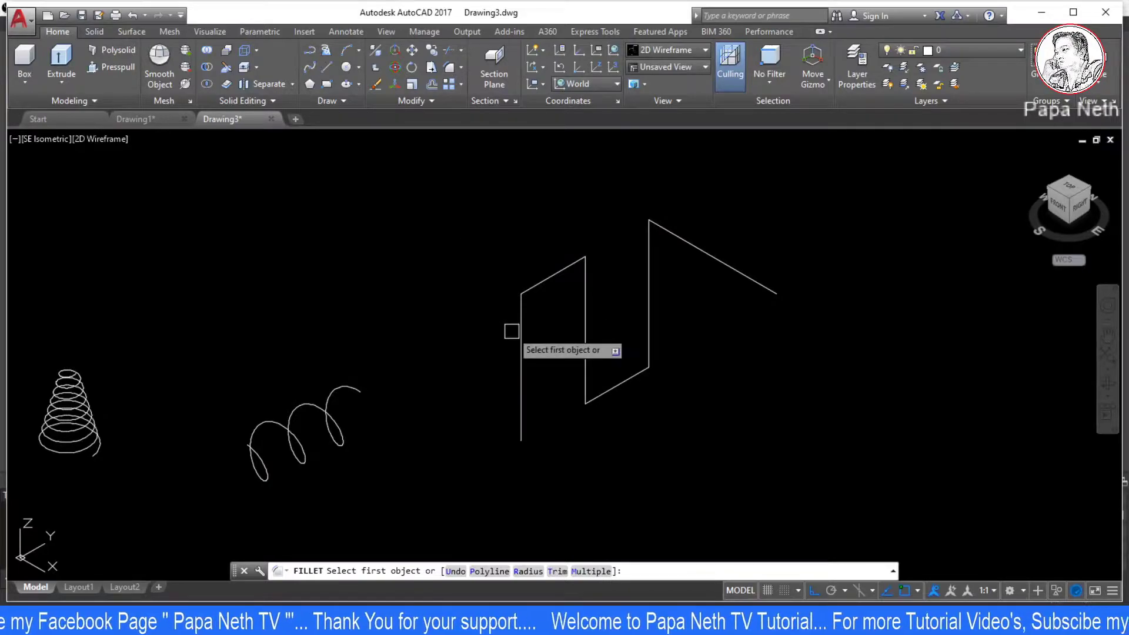
type("R")
key("Return")
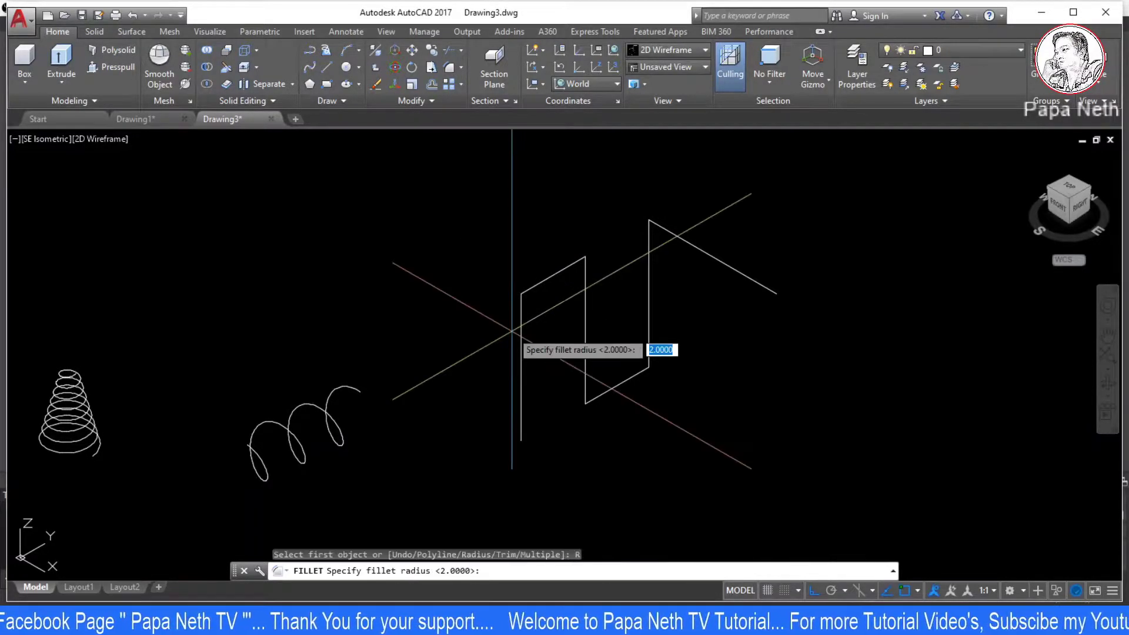
type("5")
key("Return")
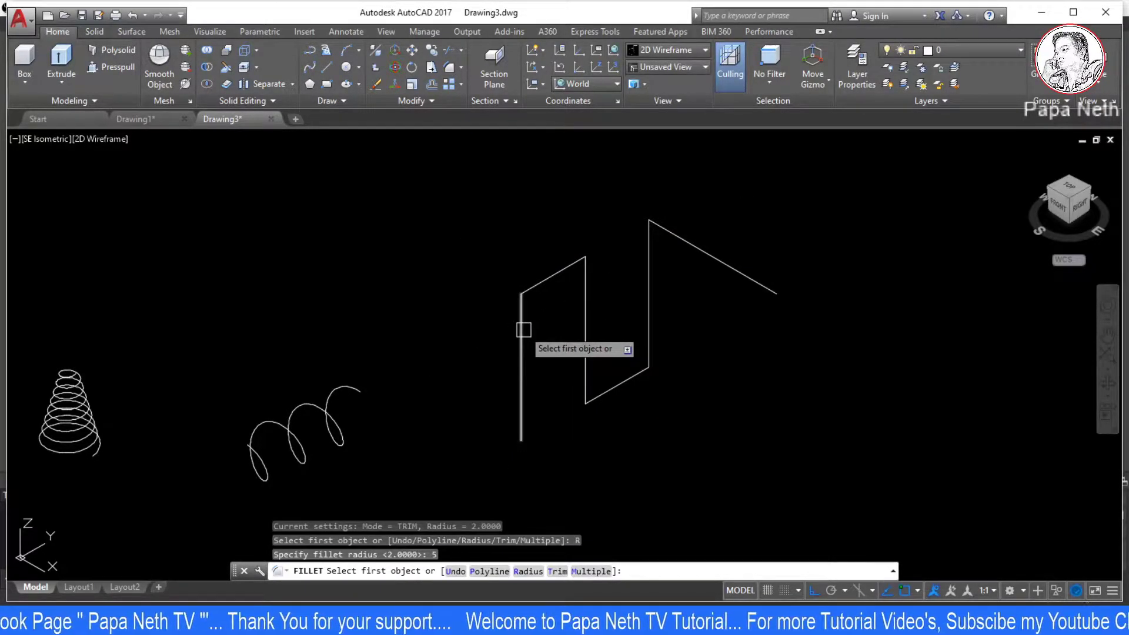
type("M")
key("Return")
- Round the zigzag's peak and valley corners into radius-5 arcs
left_click(523, 330)
left_click(548, 280)
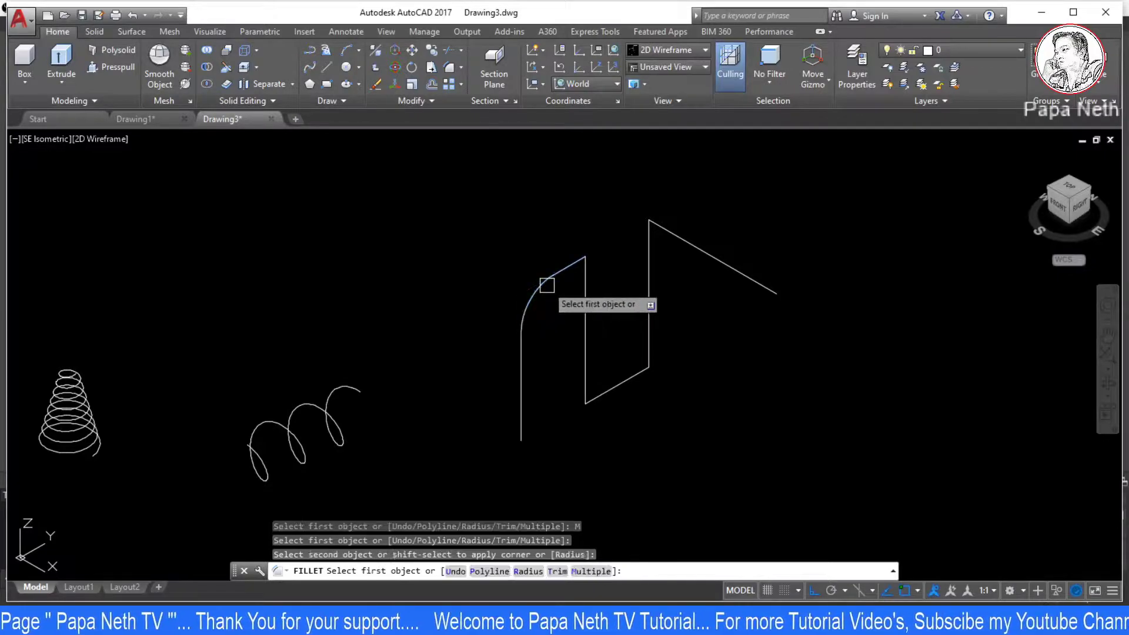
left_click(573, 269)
left_click(584, 290)
left_click(585, 376)
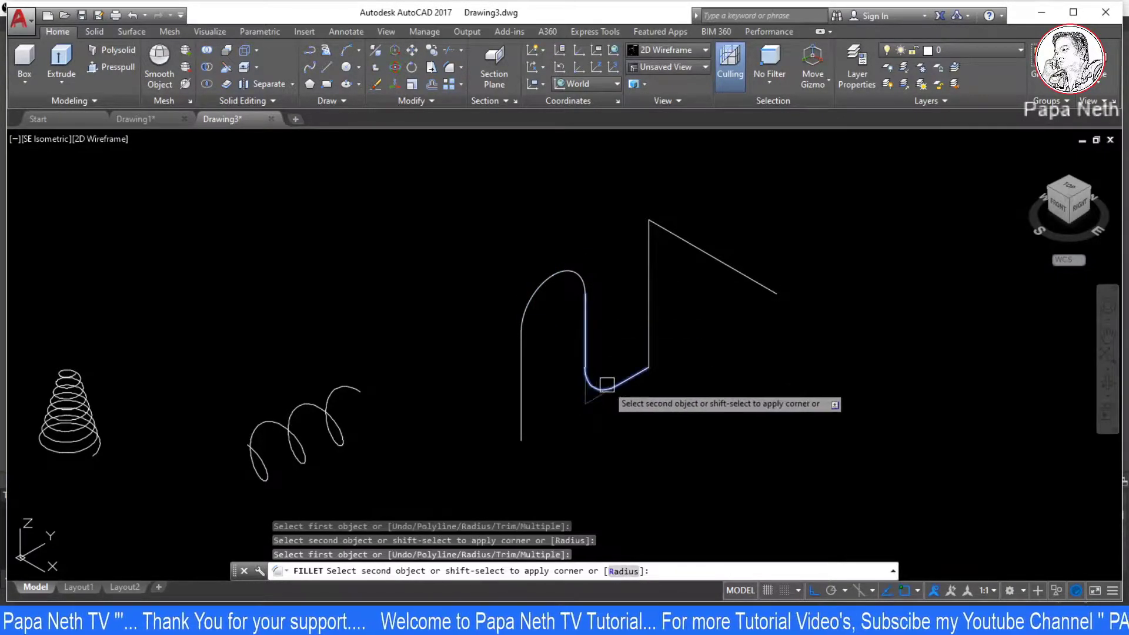
left_click(634, 377)
left_click(650, 347)
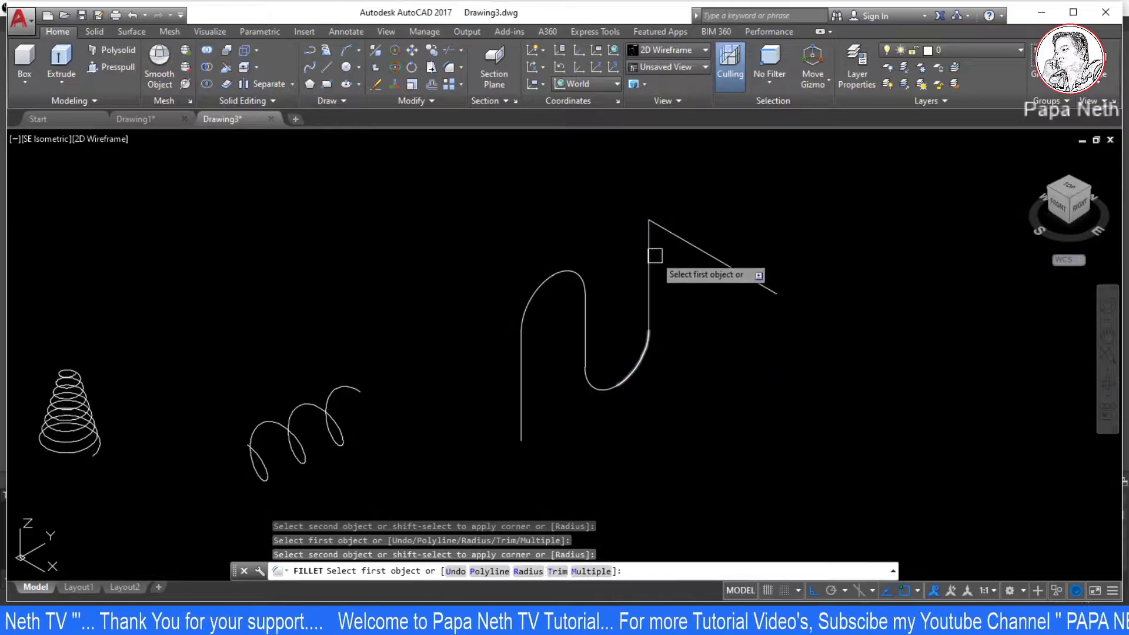
left_click(655, 256)
left_click(663, 230)
key("Escape")
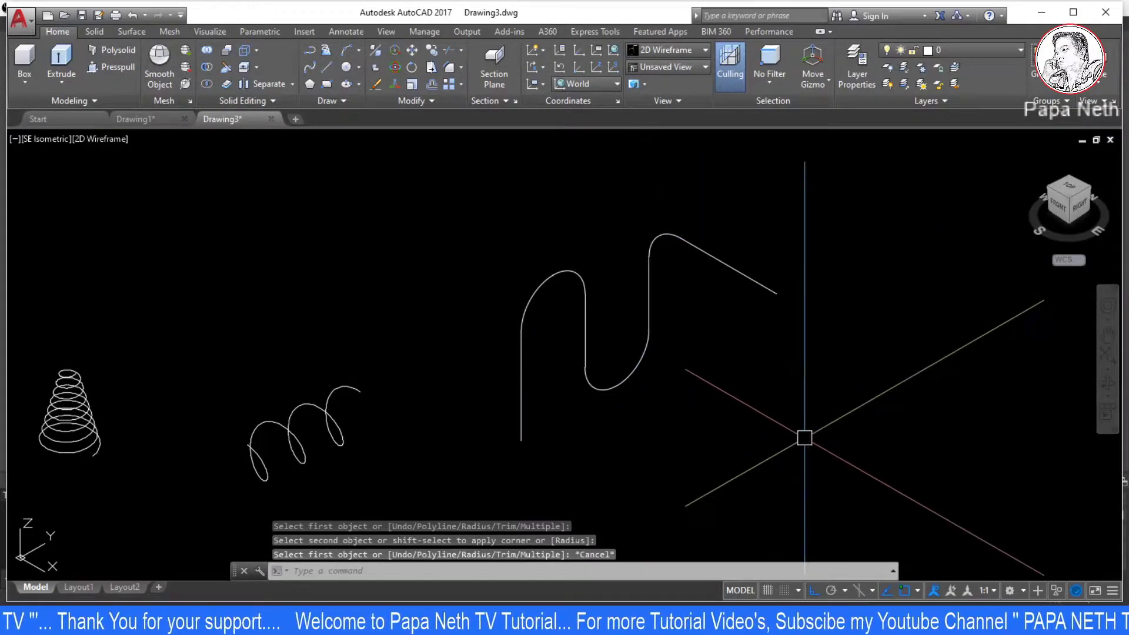
key("Escape")
key("Escape")
- Make and cancel several trial selection windows over the path
left_click(829, 271)
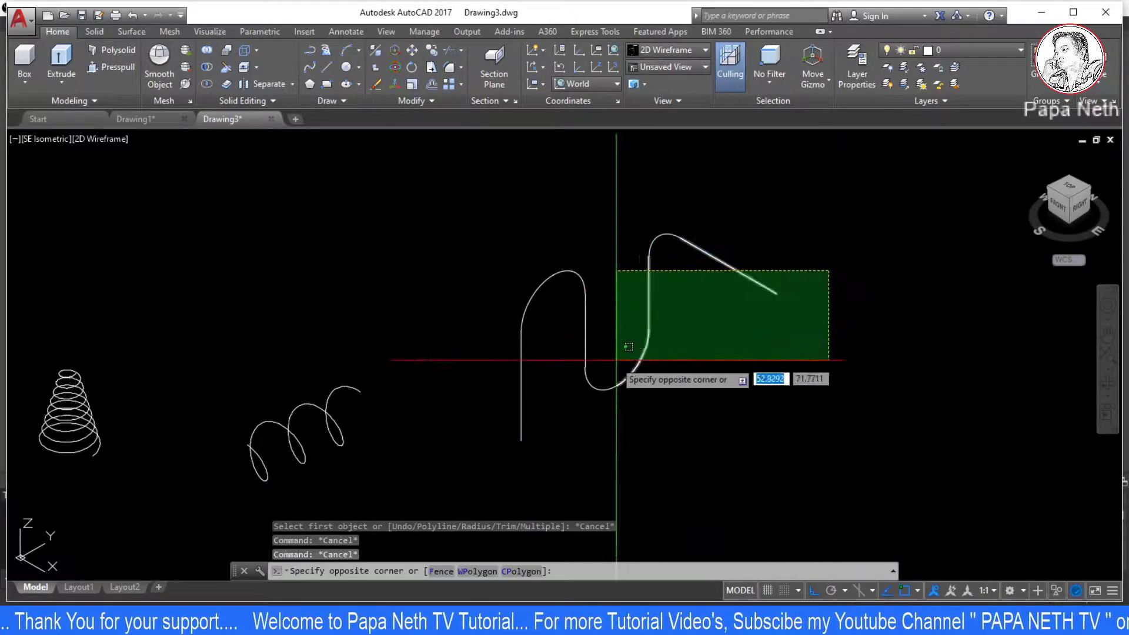
left_click(617, 353)
key("Escape")
left_click(679, 314)
left_click(539, 312)
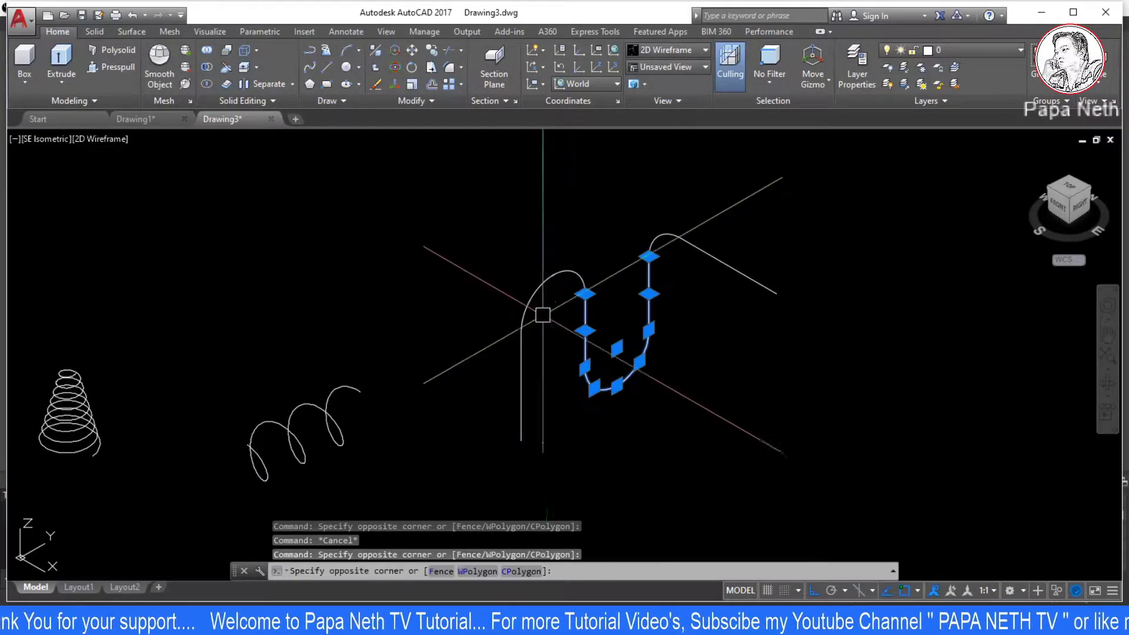
key("Escape")
key("Escape")
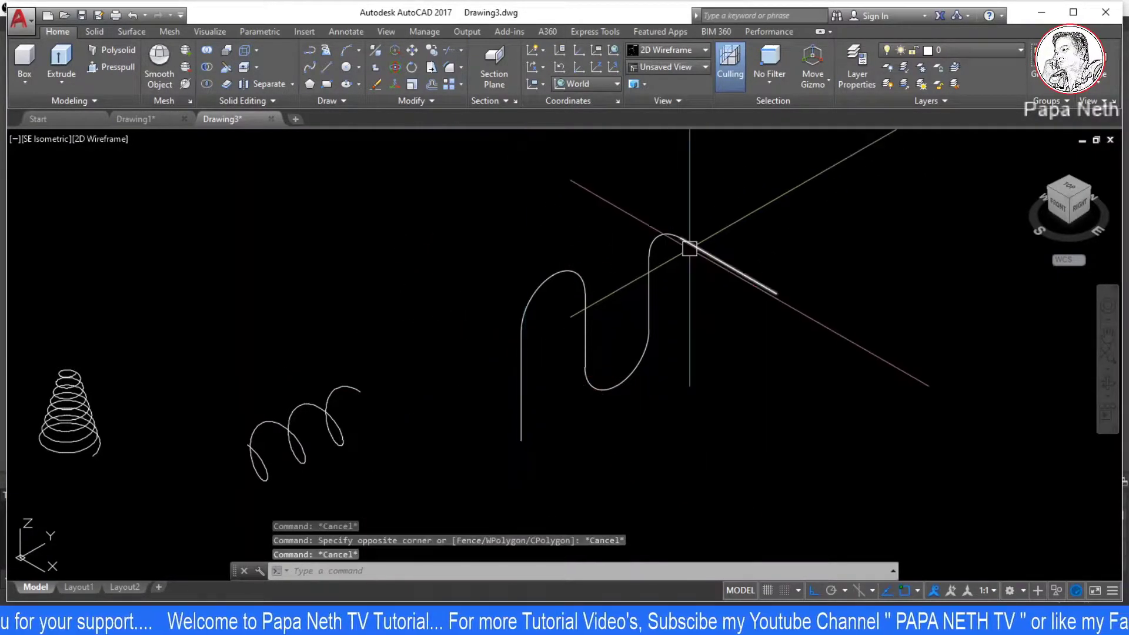
left_click(694, 206)
key("Escape")
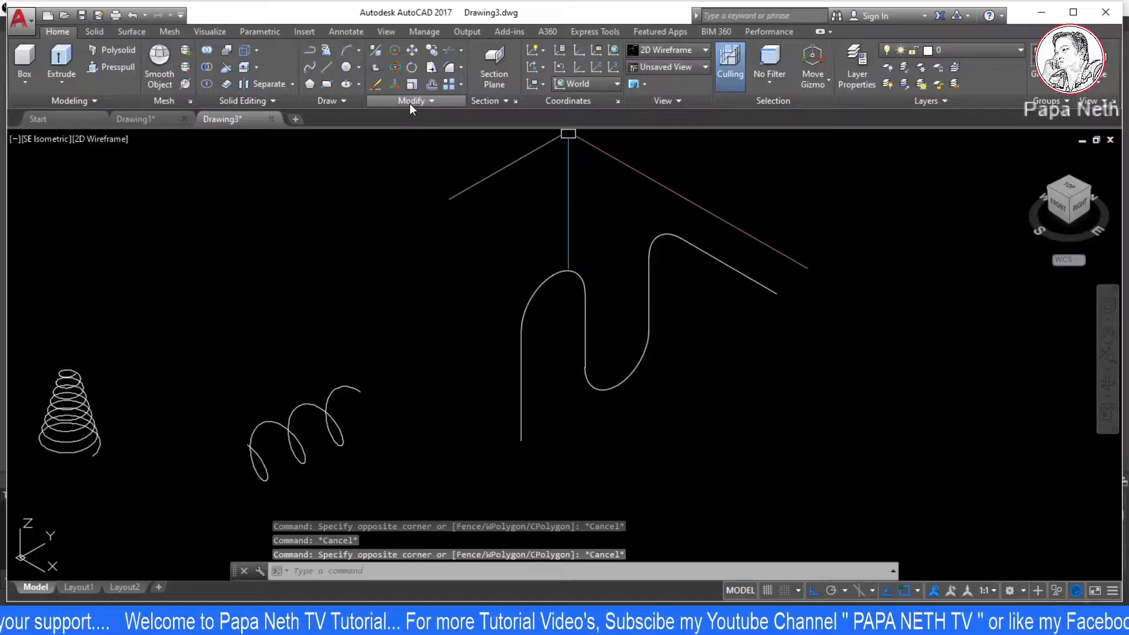
- Join all lines and arcs of the wave into a single spline
left_click(425, 101)
left_click(431, 126)
left_click(797, 209)
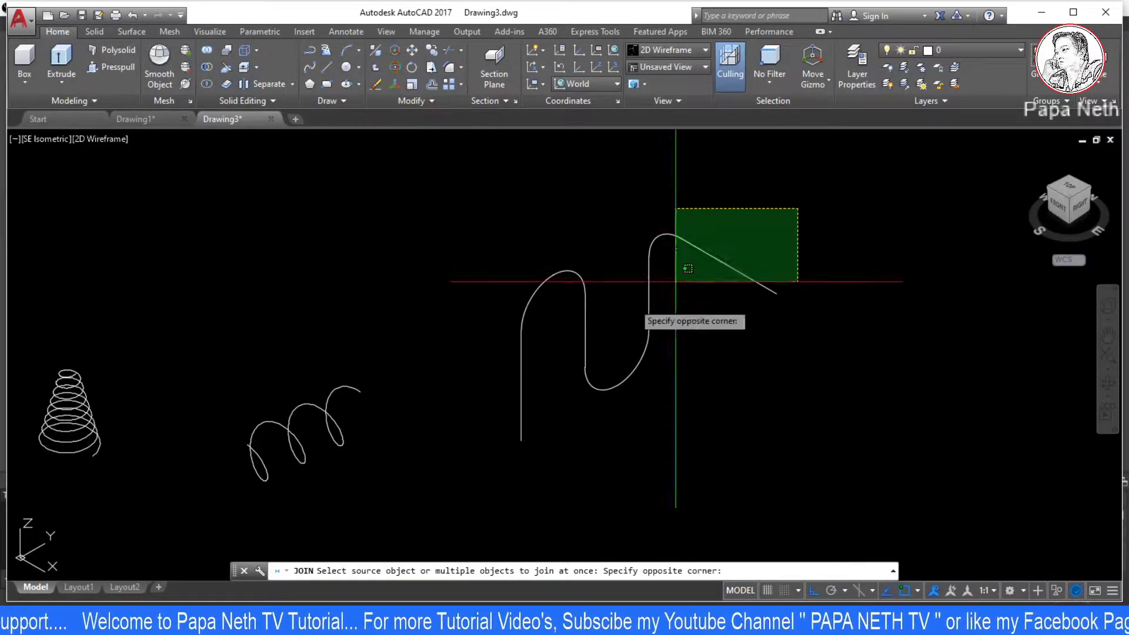
left_click(466, 448)
key("Return")
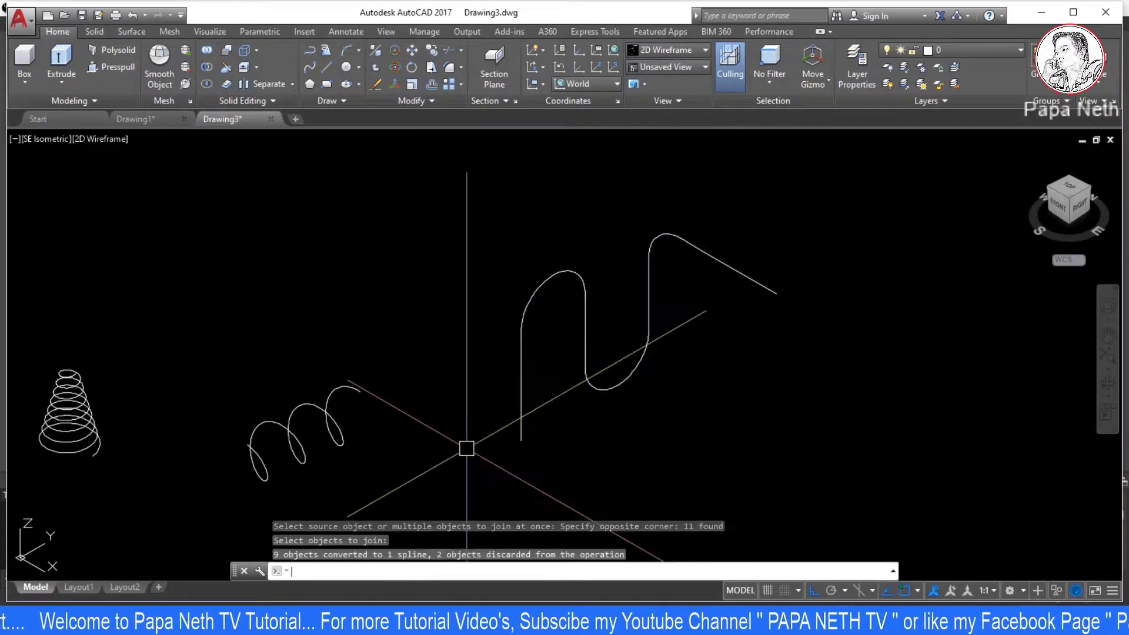
key("Return")
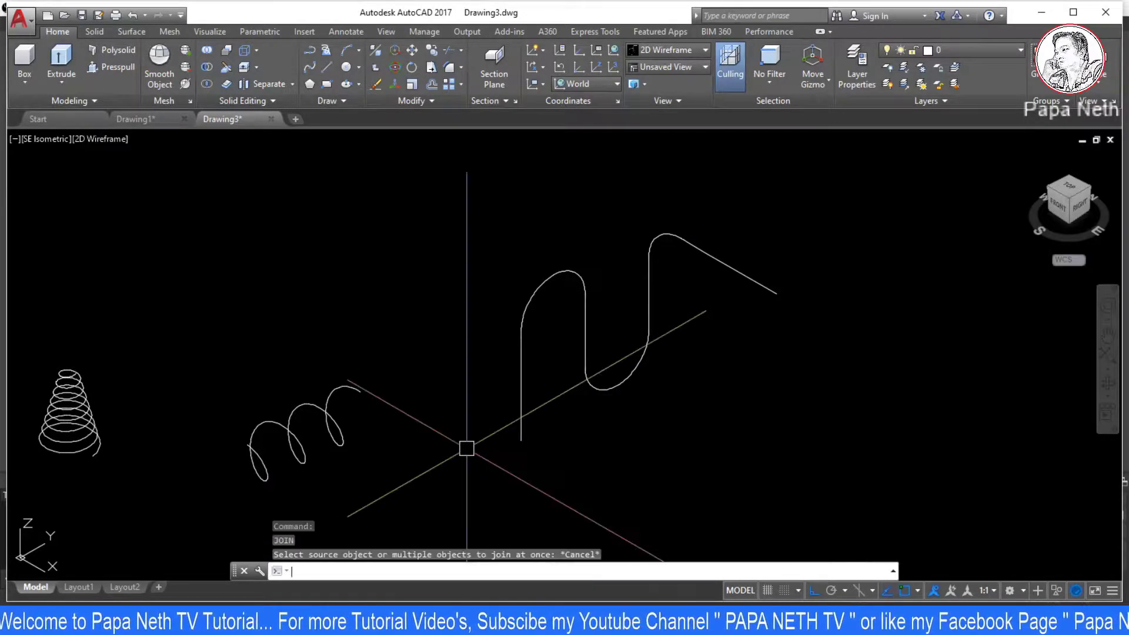
key("Escape")
left_click(521, 383)
key("Escape")
key("Escape")
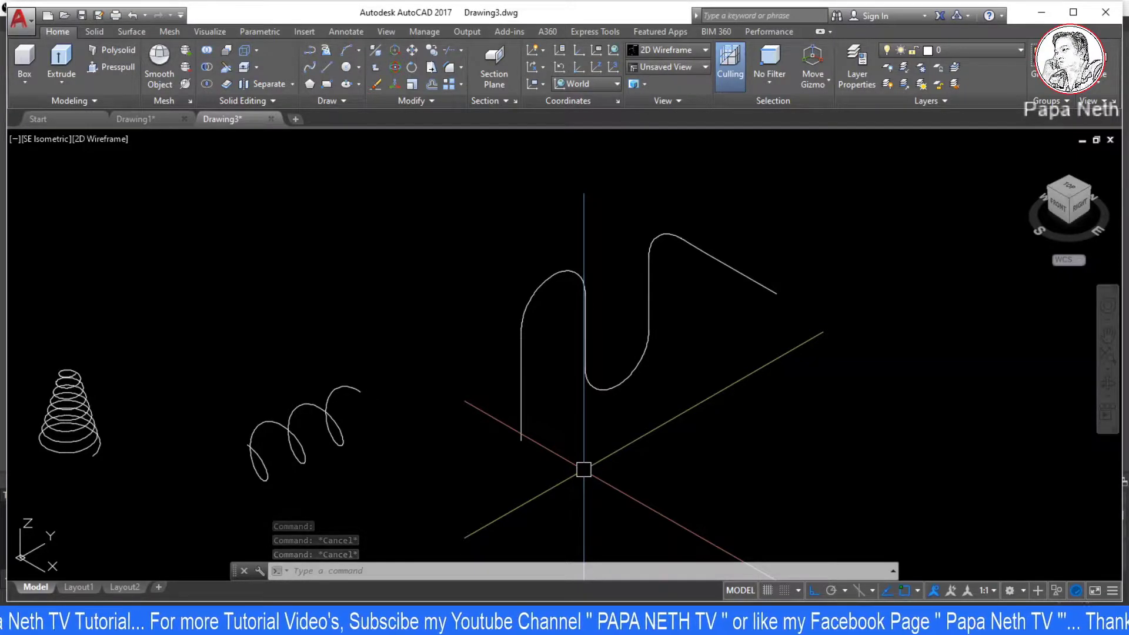
key("Escape")
key("Escape")
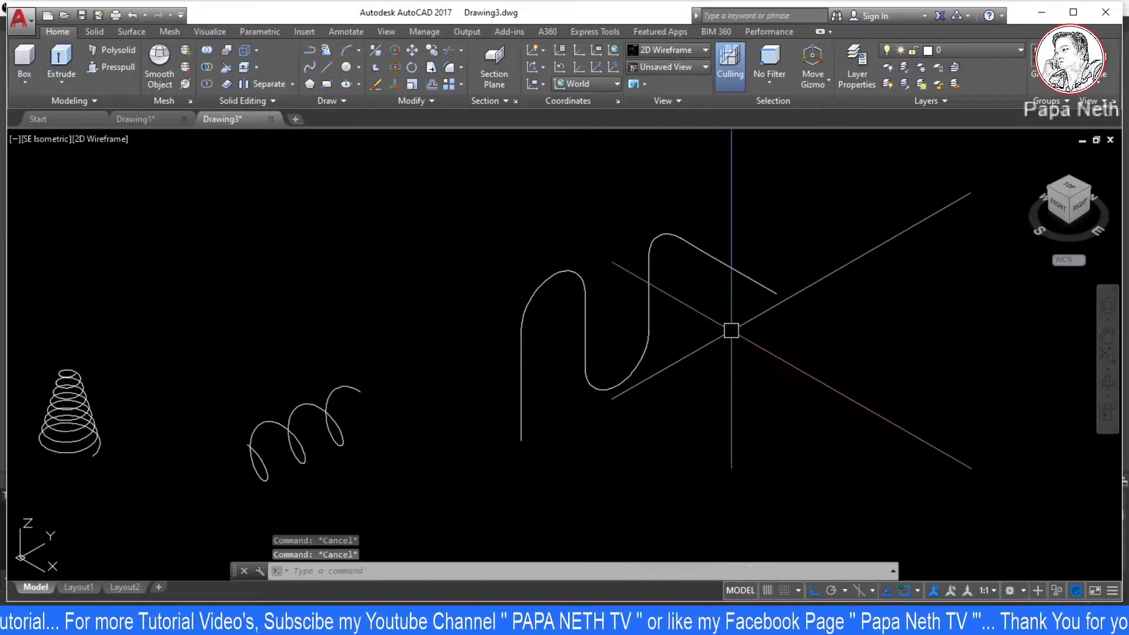
key("Escape")
- Draw a 2-unit line at the path's right end, then delete it
key("Return")
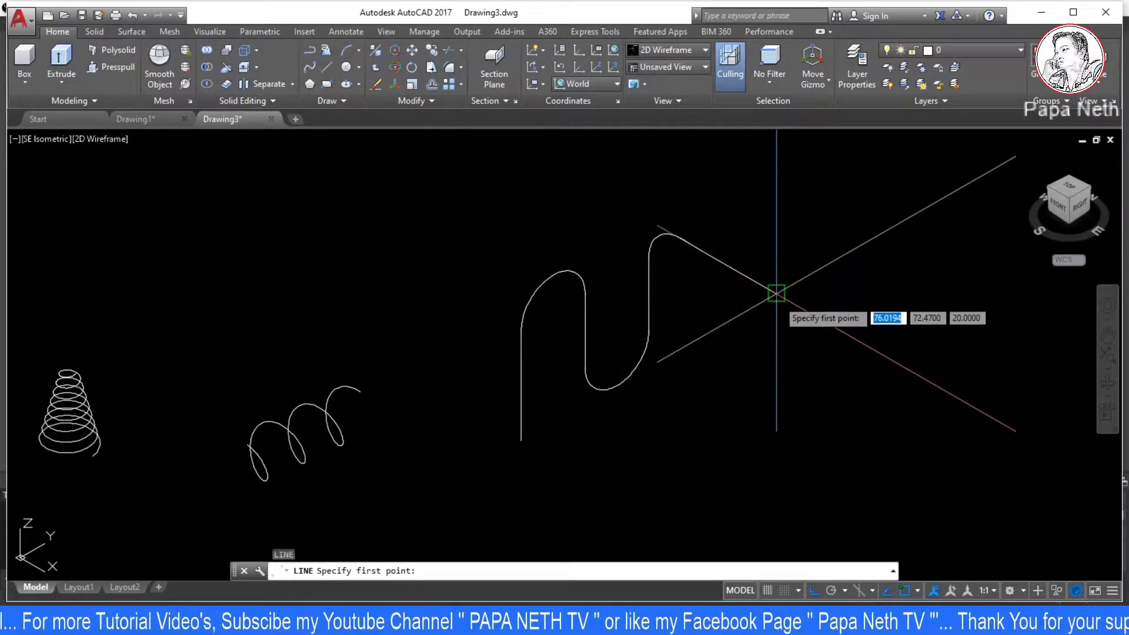
left_click(777, 292)
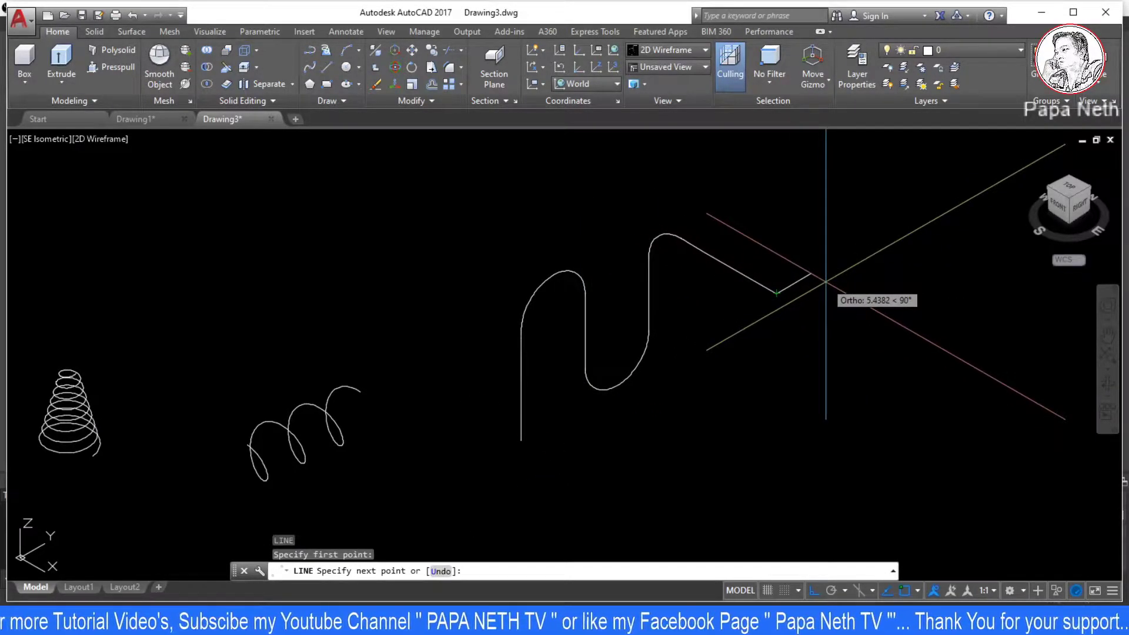
type("2")
key("Return")
key("Escape")
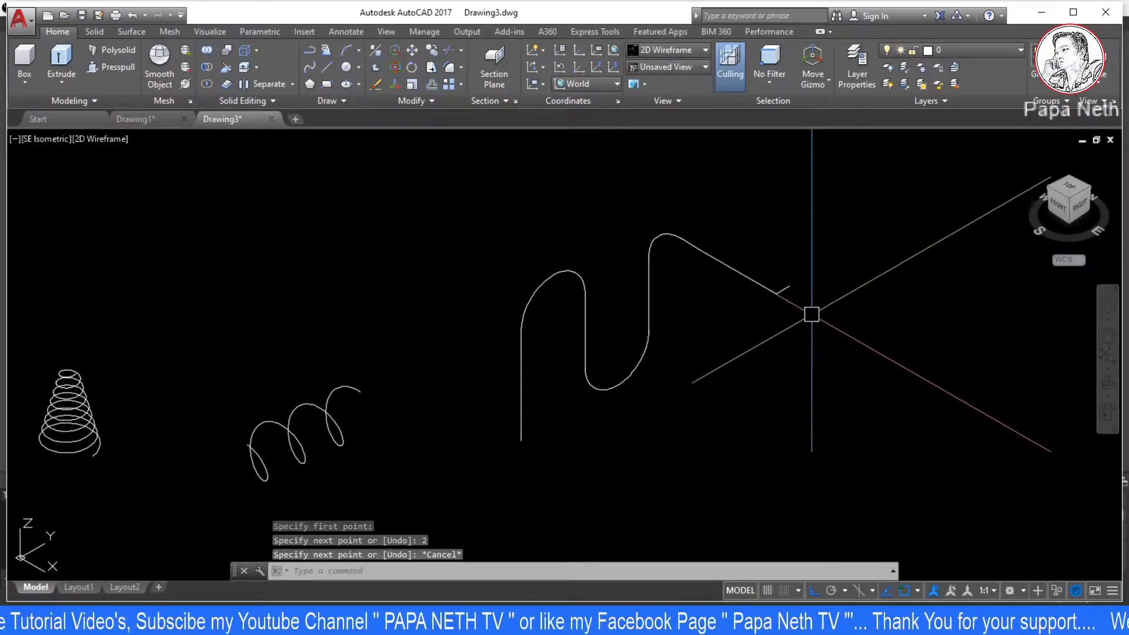
left_click(788, 288)
key("Delete")
key("Escape")
key("Escape")
- Draw a 3-unit extension line at the right end, then undo it
left_click(330, 69)
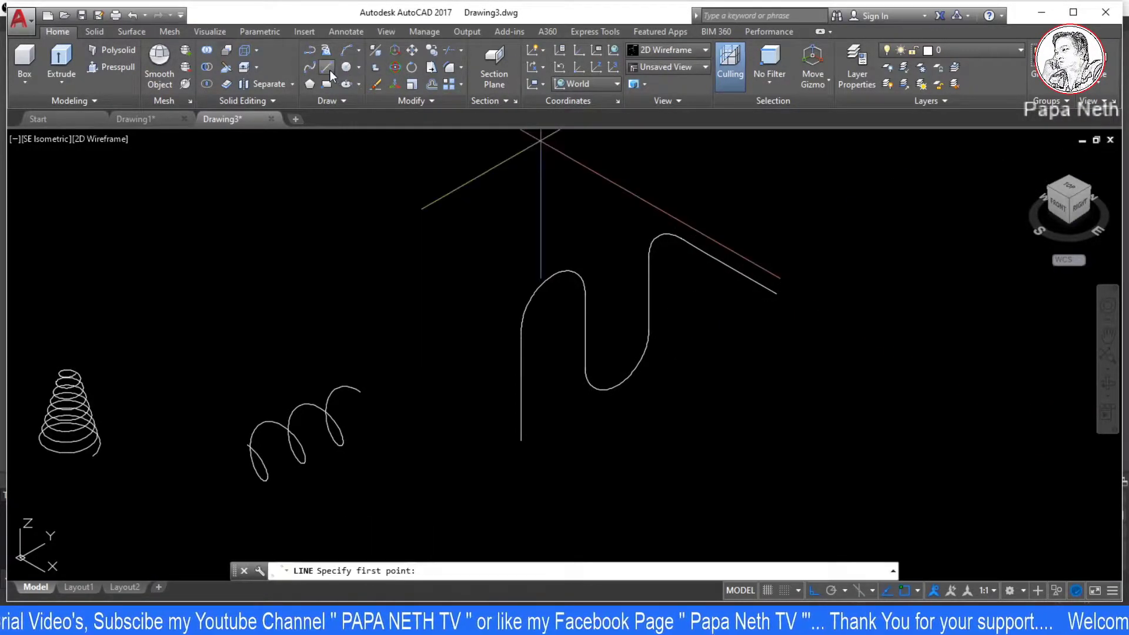
left_click(777, 292)
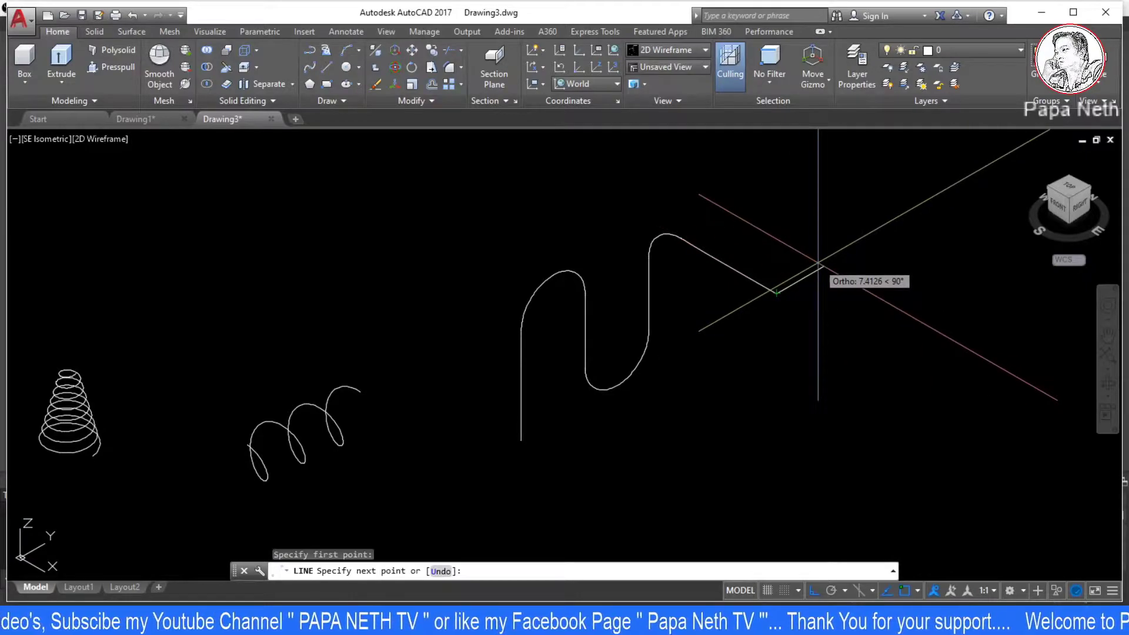
type("3")
key("Return")
key("Escape")
key("Escape")
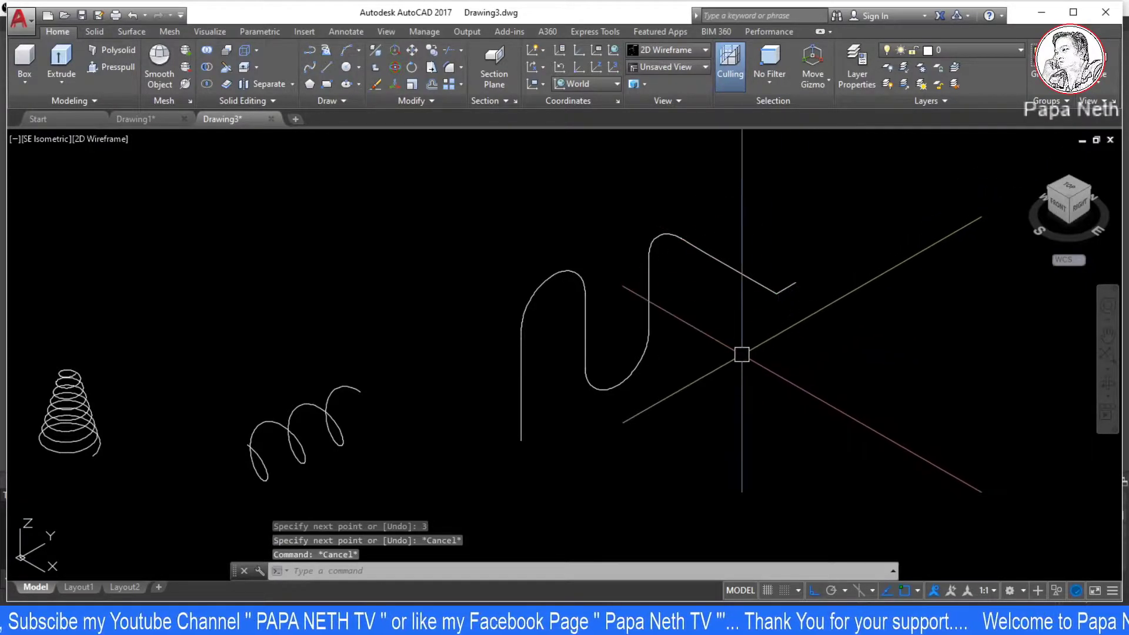
key("Escape")
key("ctrl+z")
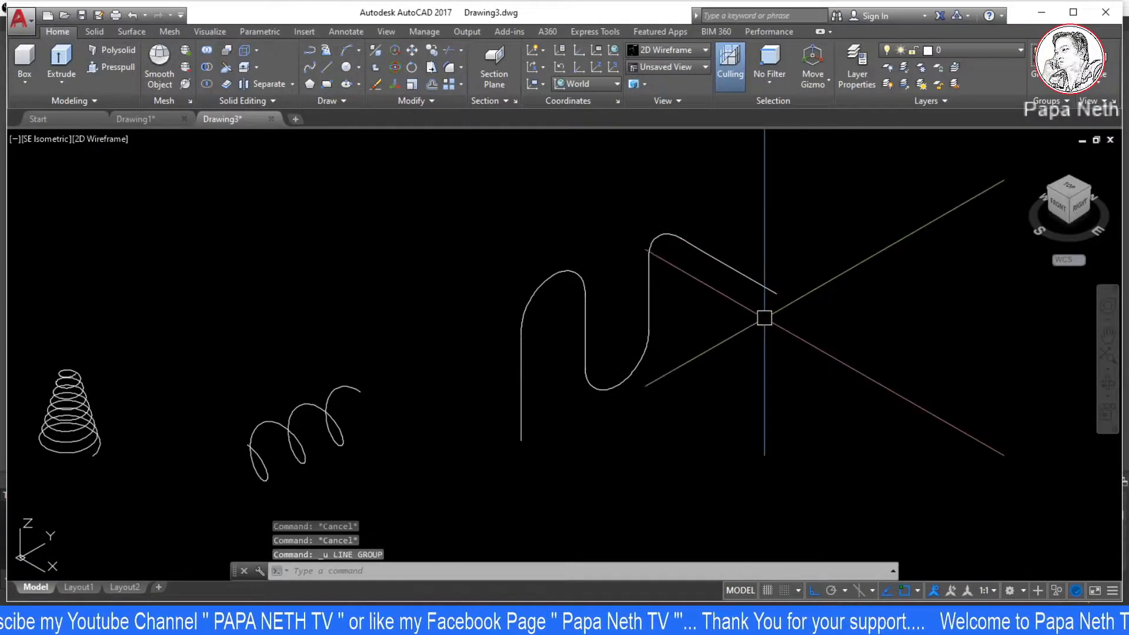
key("Escape")
- Add a 2-unit straight line at the path's right end
key("Return")
left_click(776, 292)
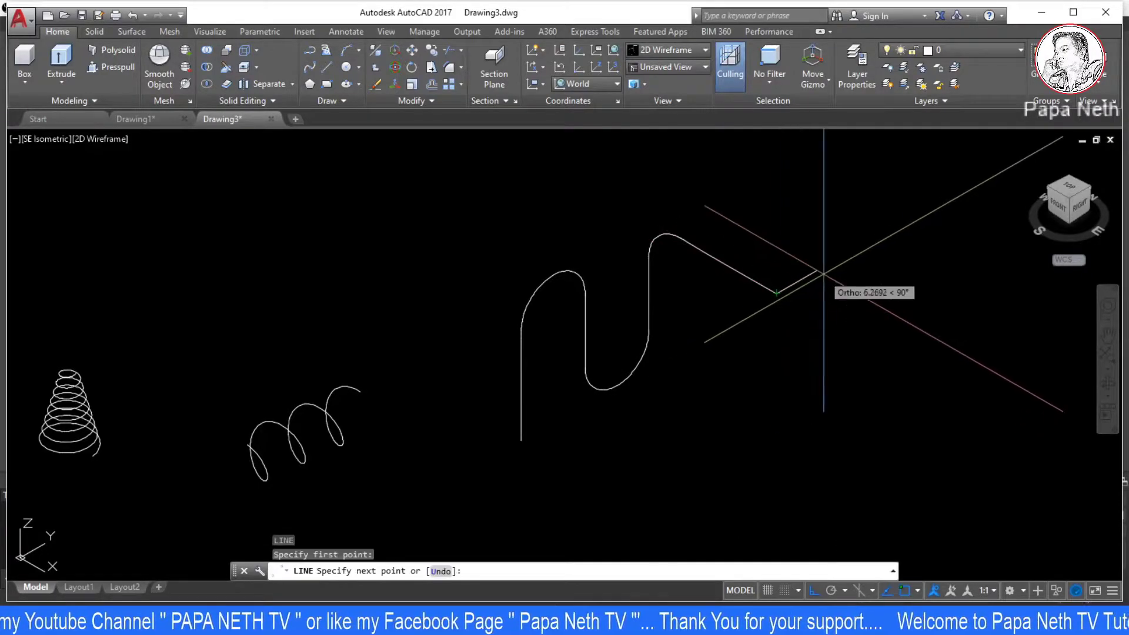
type("2")
key("Return")
key("Escape")
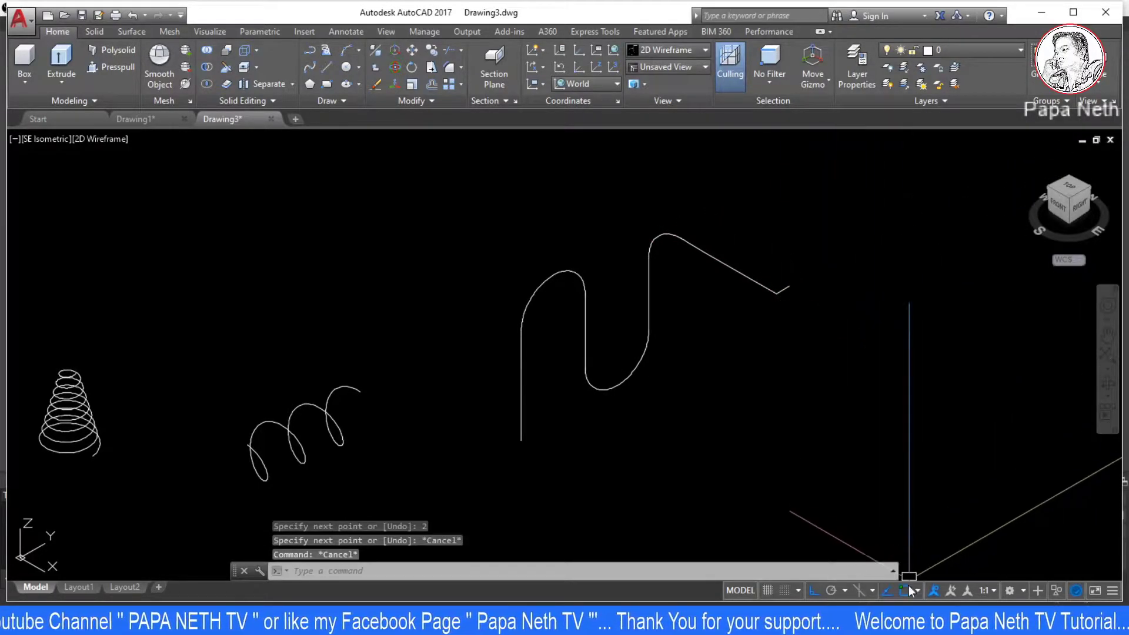
key("Escape")
key("Escape")
key("Escape")
- Start a surface Sweep from the Surface tab
middle_click_drag(757, 340, 772, 349)
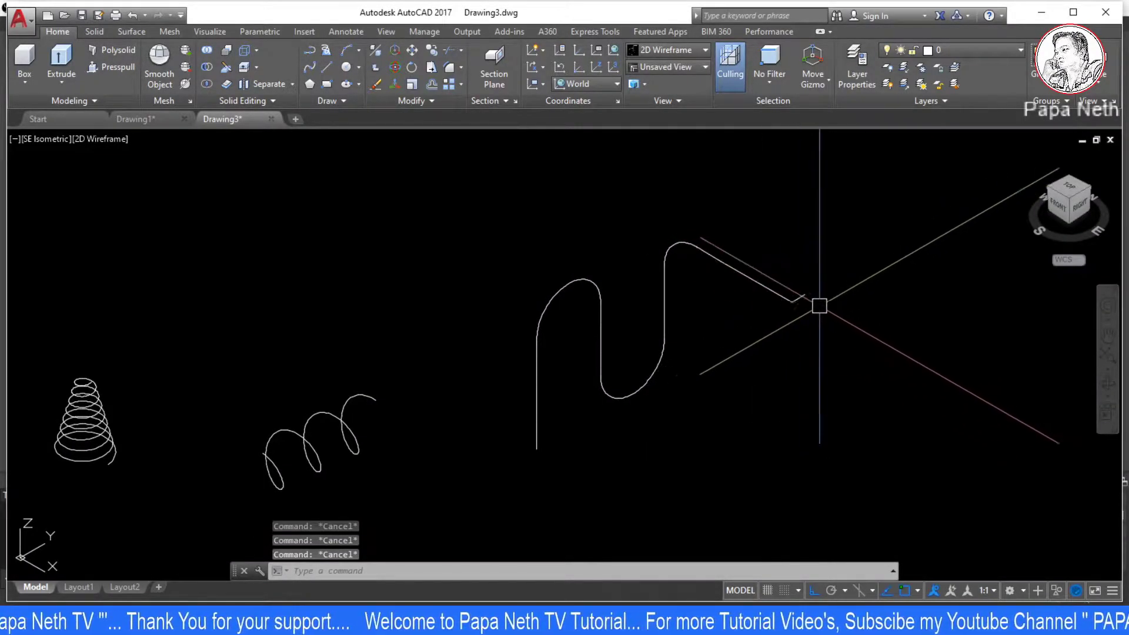
key("Escape")
key("Escape")
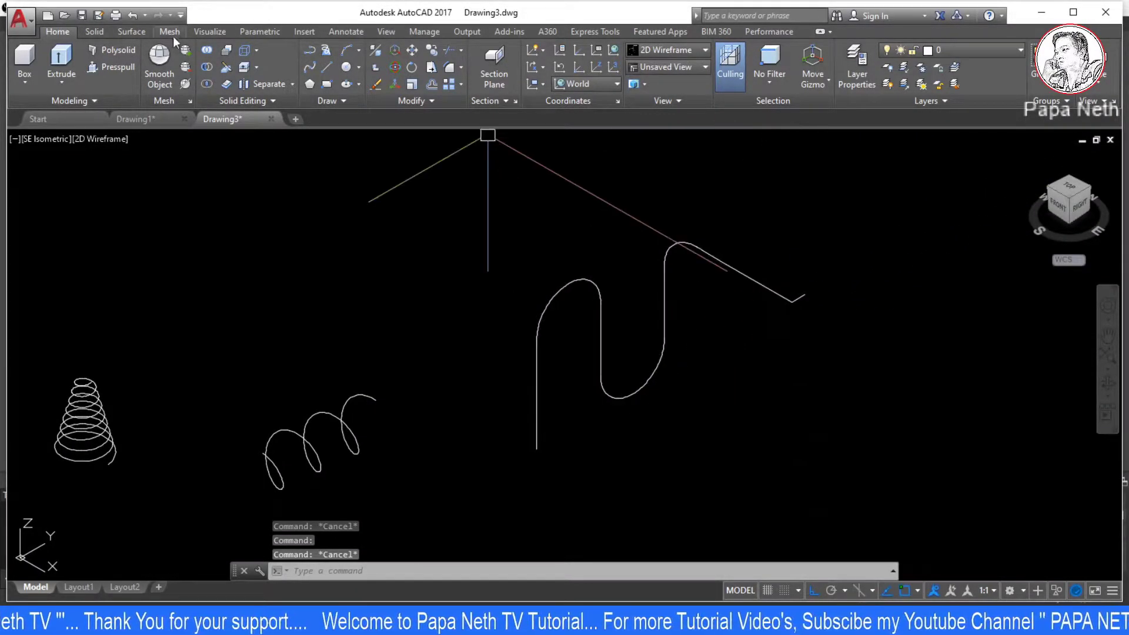
left_click(125, 33)
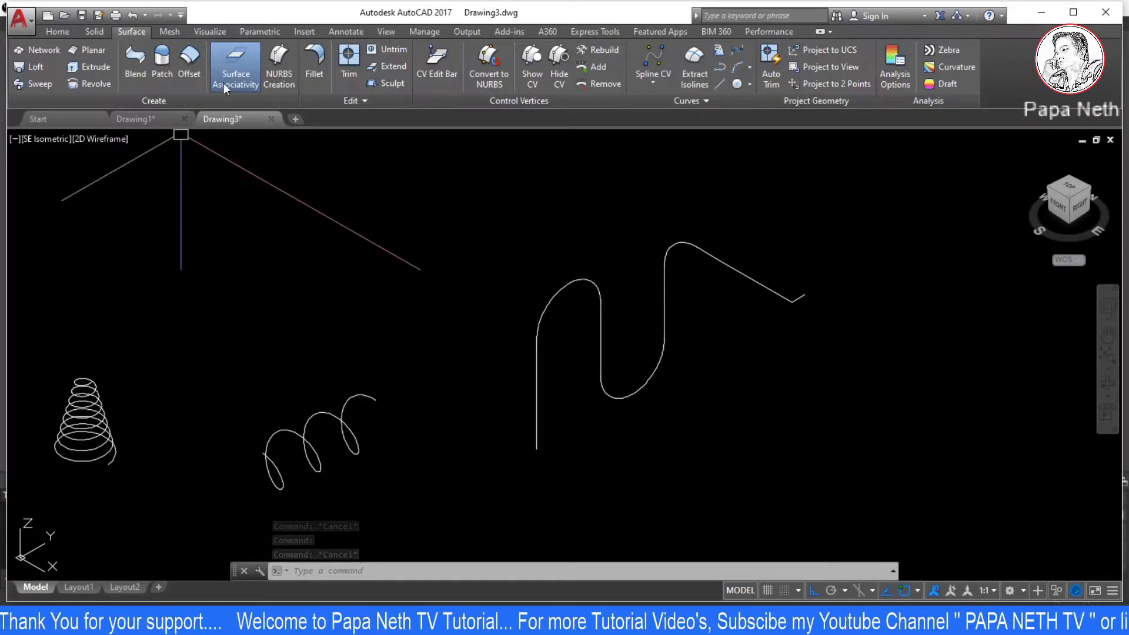
left_click(37, 85)
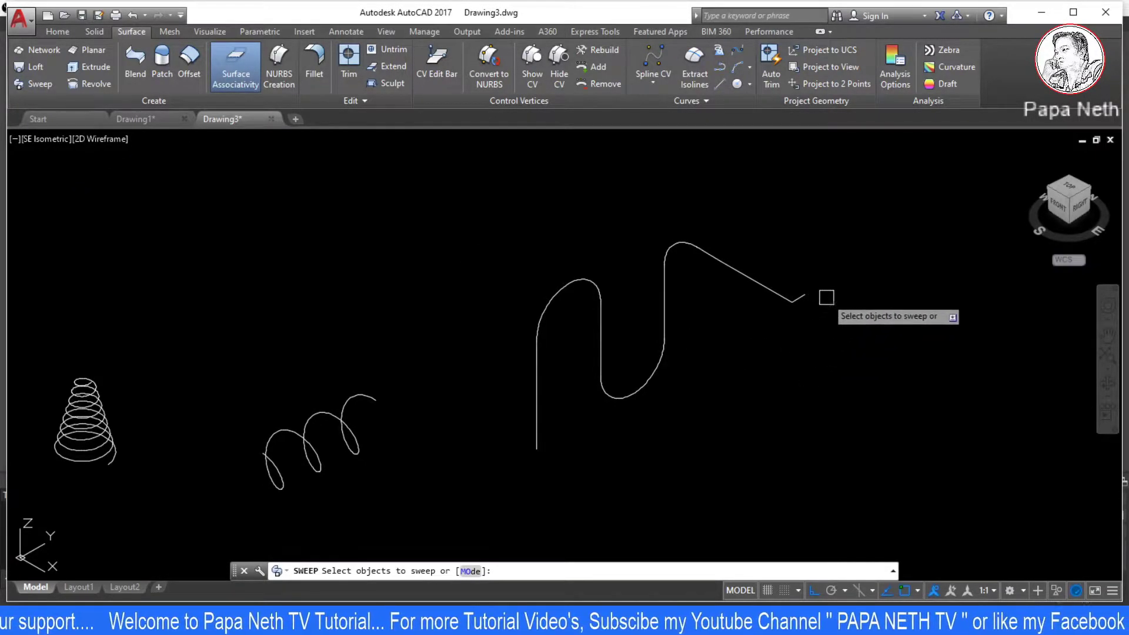
- Sweep the short end segment along the wave spline, then undo the ribbon surface
left_click(799, 298)
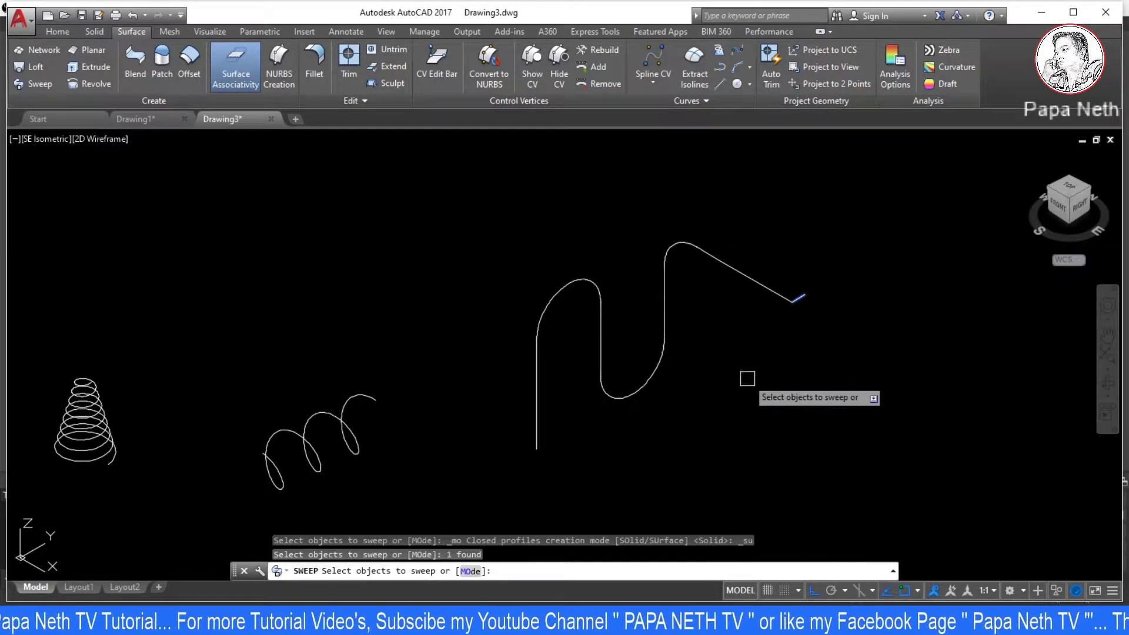
key("Return")
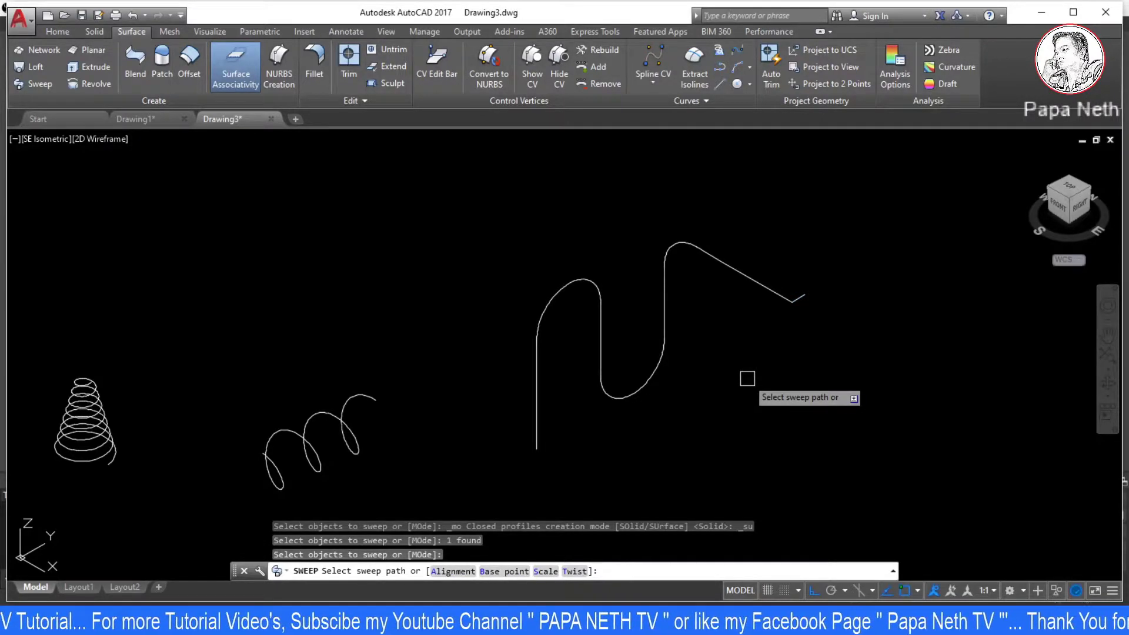
left_click(744, 276)
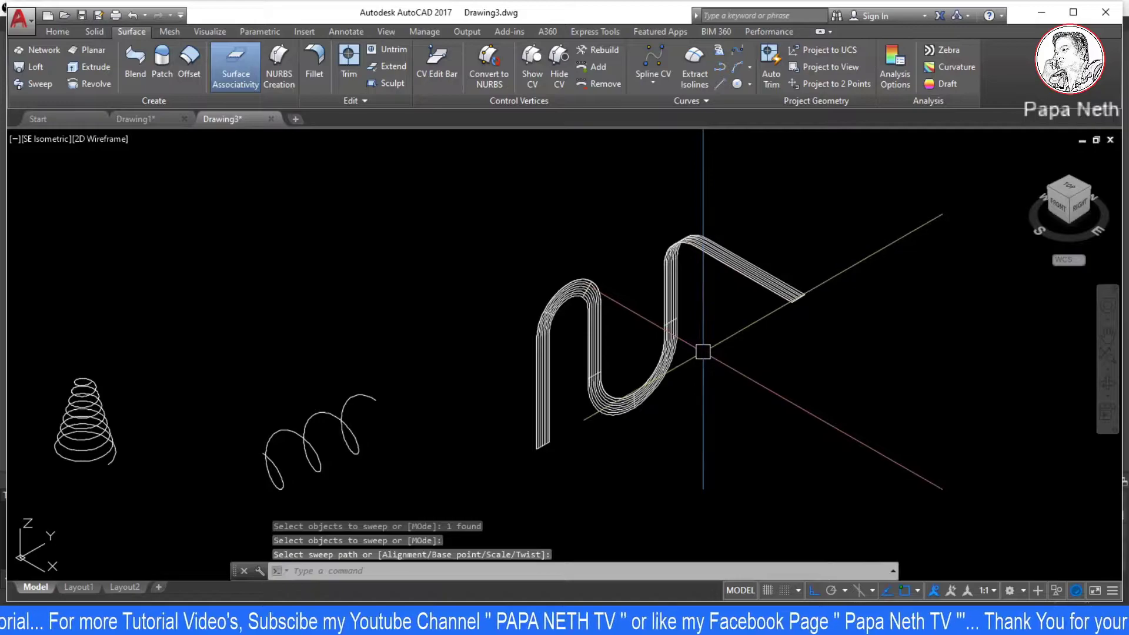
scroll(812, 282, "up", 6)
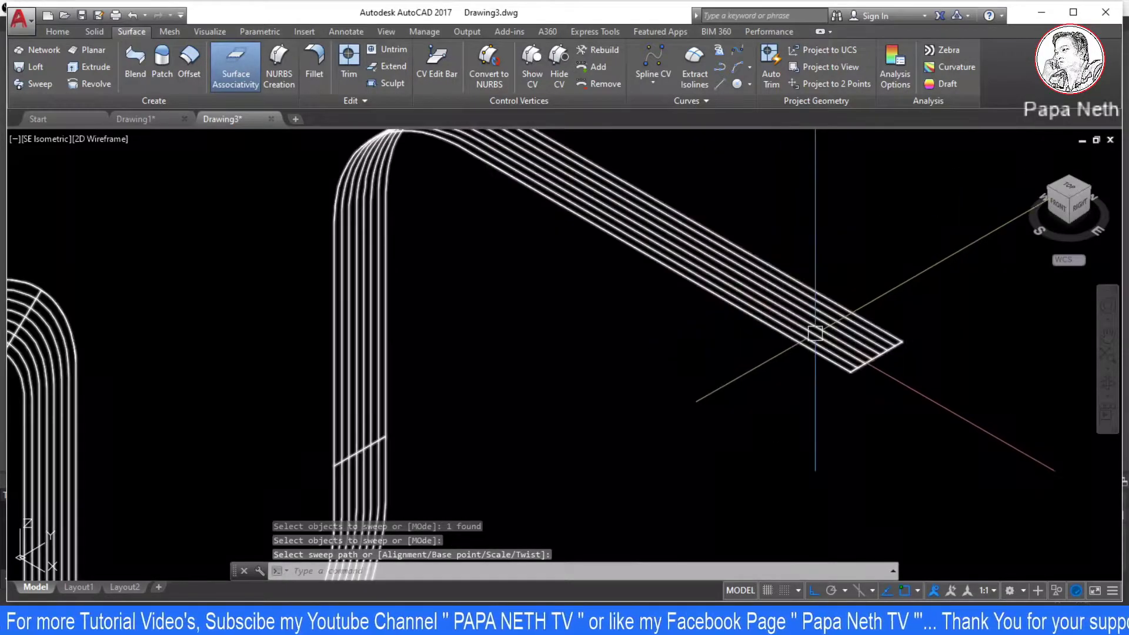
scroll(650, 358, "down", 2)
scroll(691, 239, "down", 3)
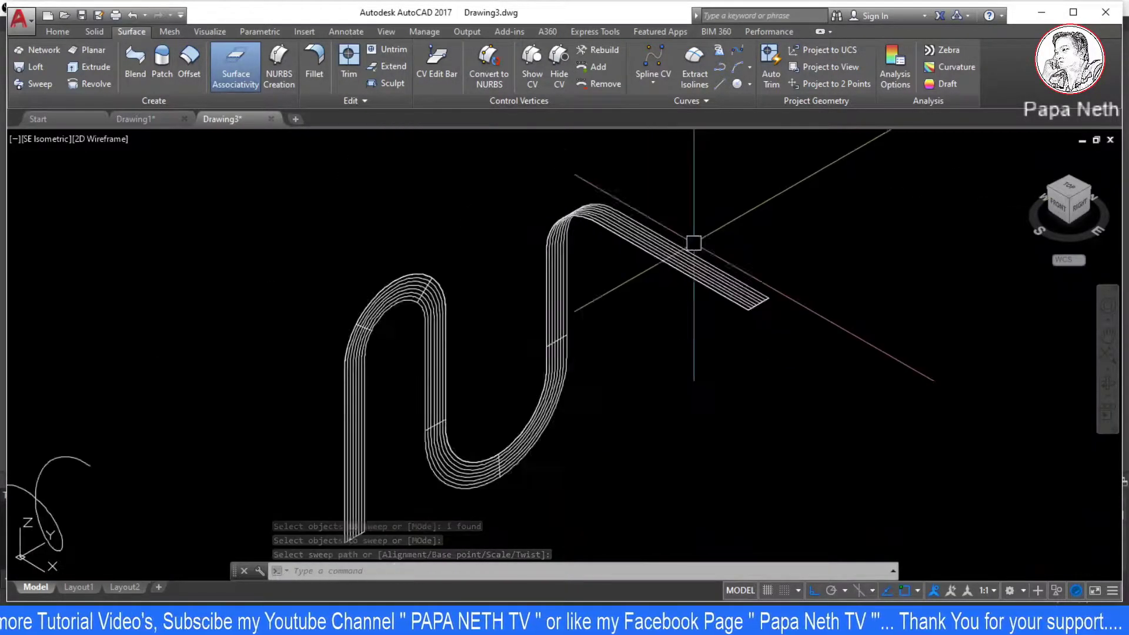
scroll(716, 289, "down", 1)
scroll(715, 289, "up", 2)
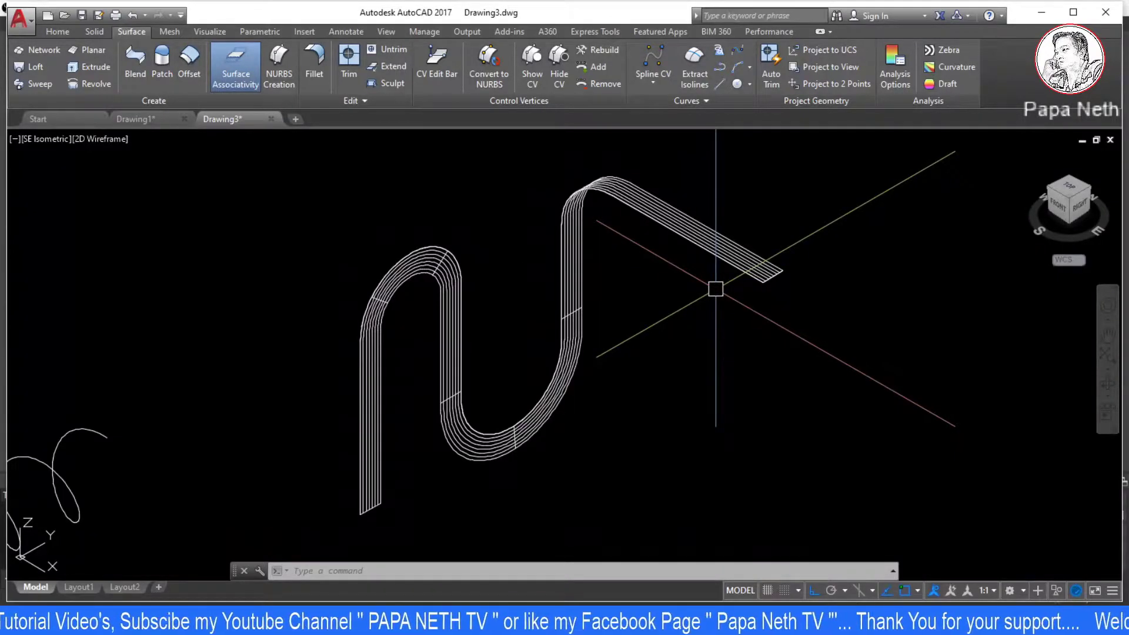
key("ctrl+z")
key("ctrl+z")
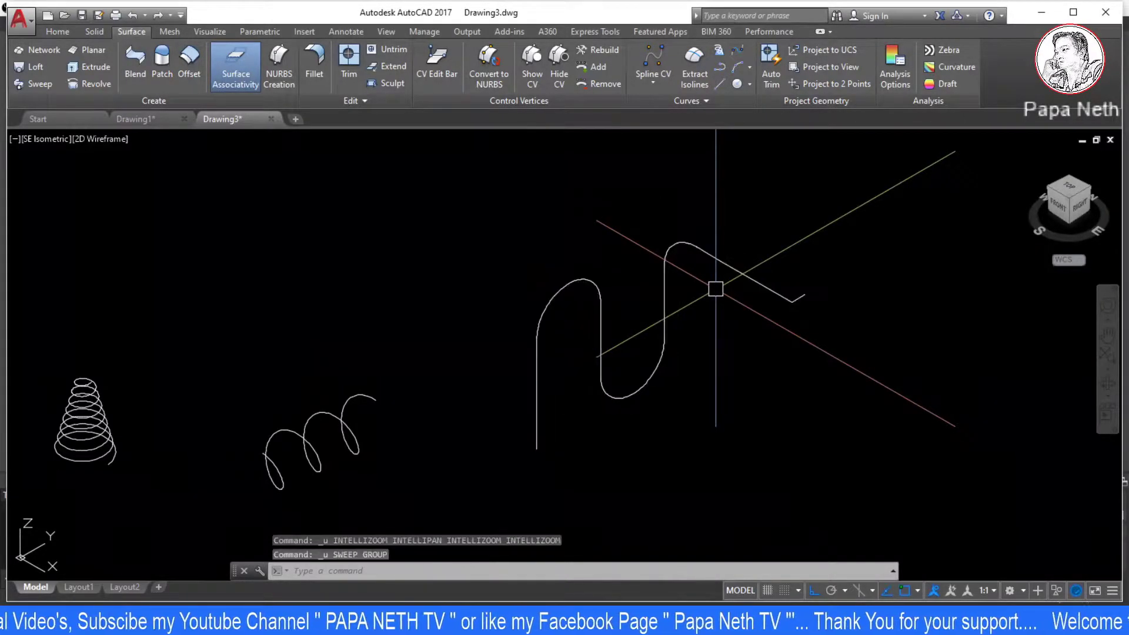
key("ctrl+z")
- Delete the stray end segment and draw a short line at the path's bottom end
left_click(788, 289)
key("Delete")
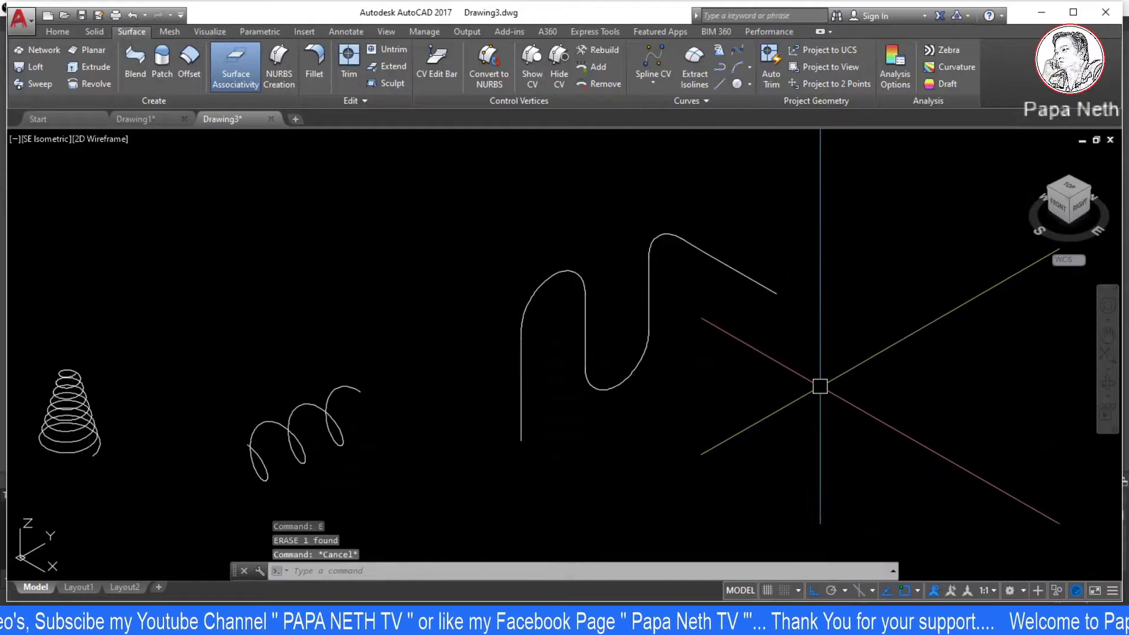
key("Escape")
key("Escape")
type("l")
key("Return")
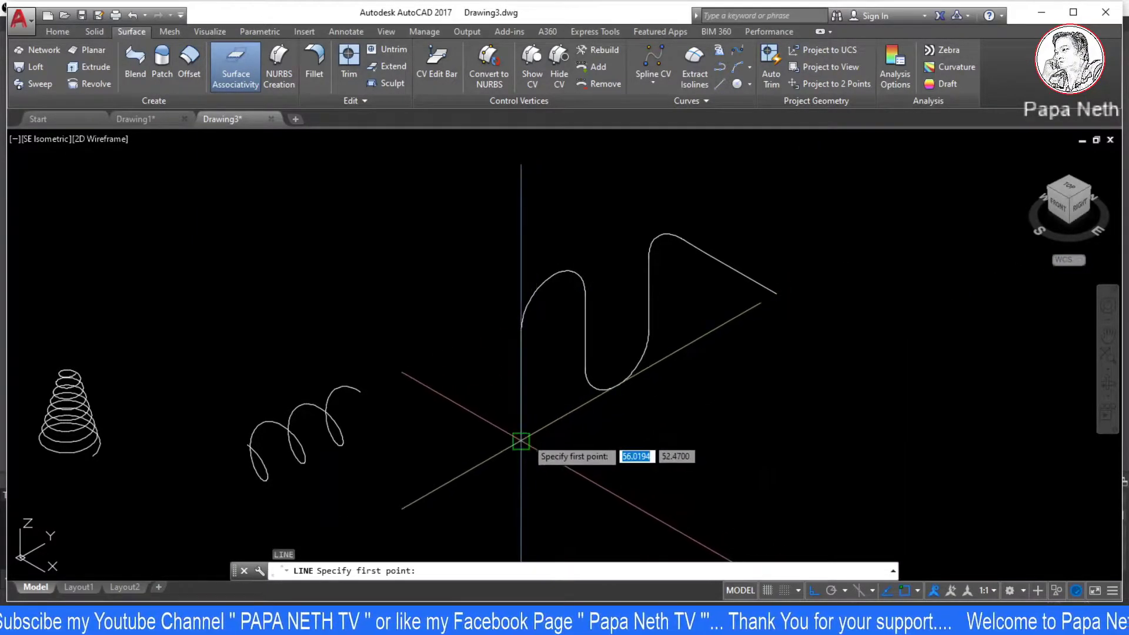
left_click(521, 440)
type("2")
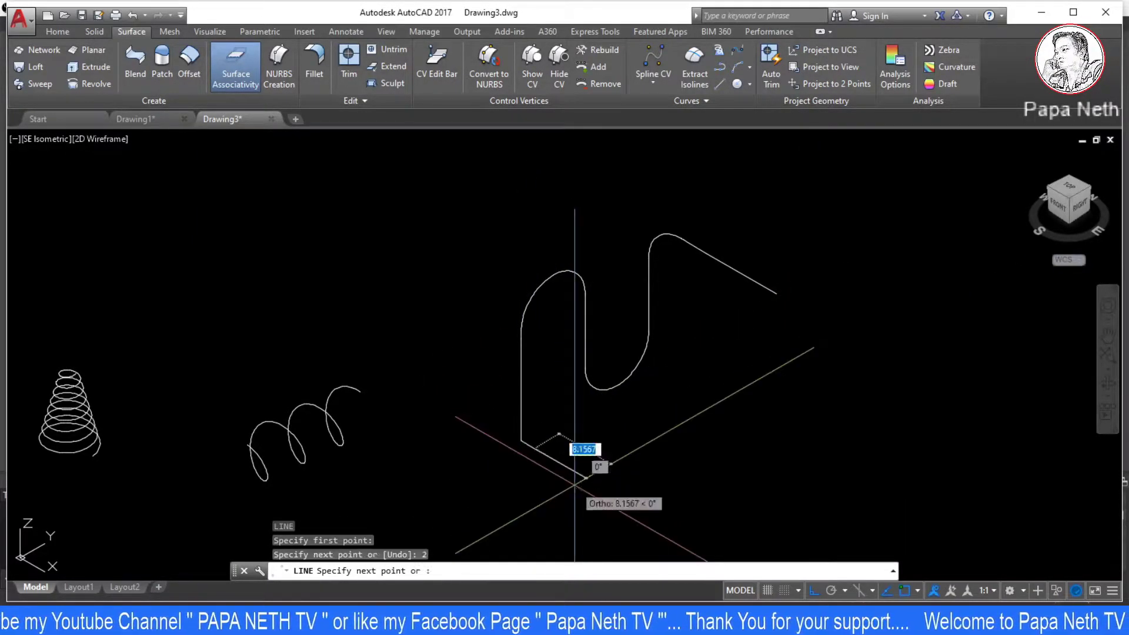
key("Escape")
key("Escape")
key("Escape")
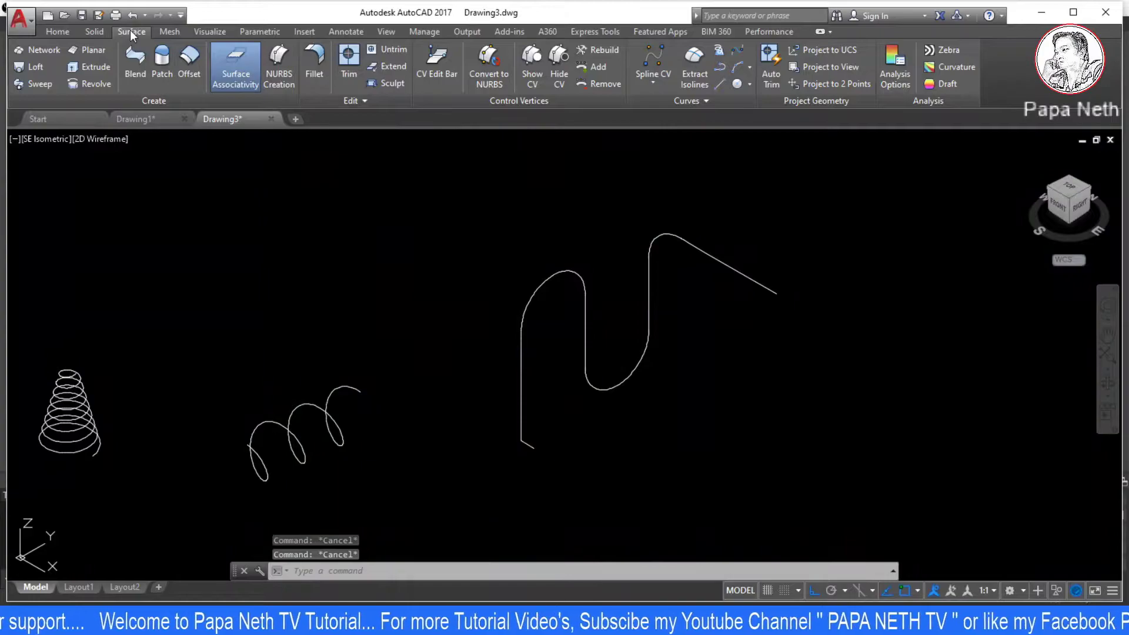
- Start SWEEP with the short line as profile and choose the Twist option
left_click(27, 87)
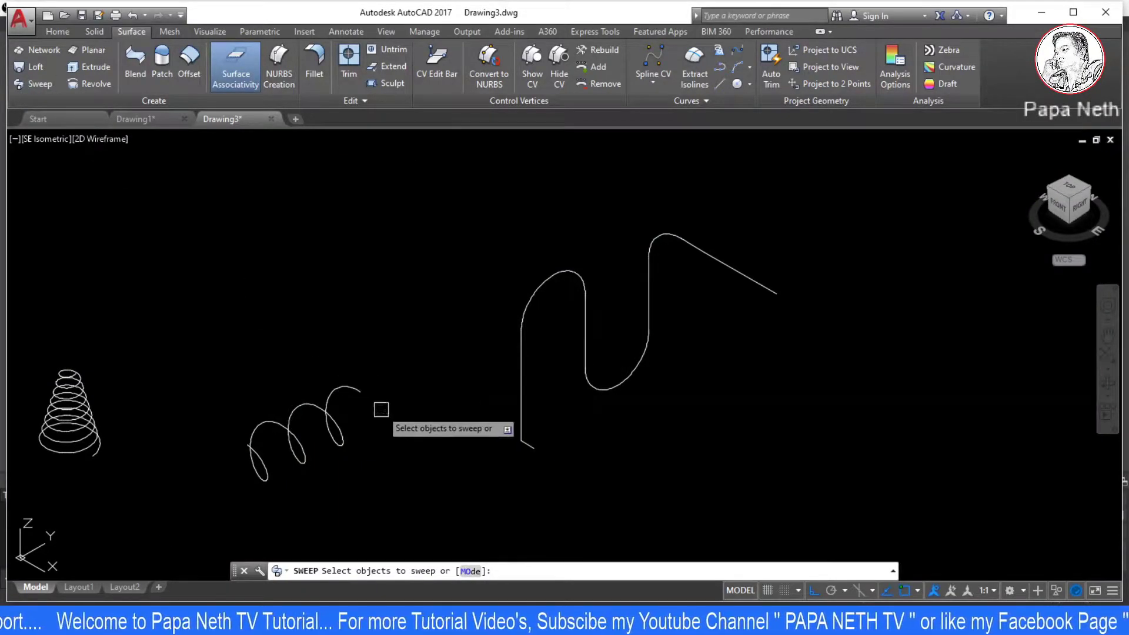
left_click(537, 451)
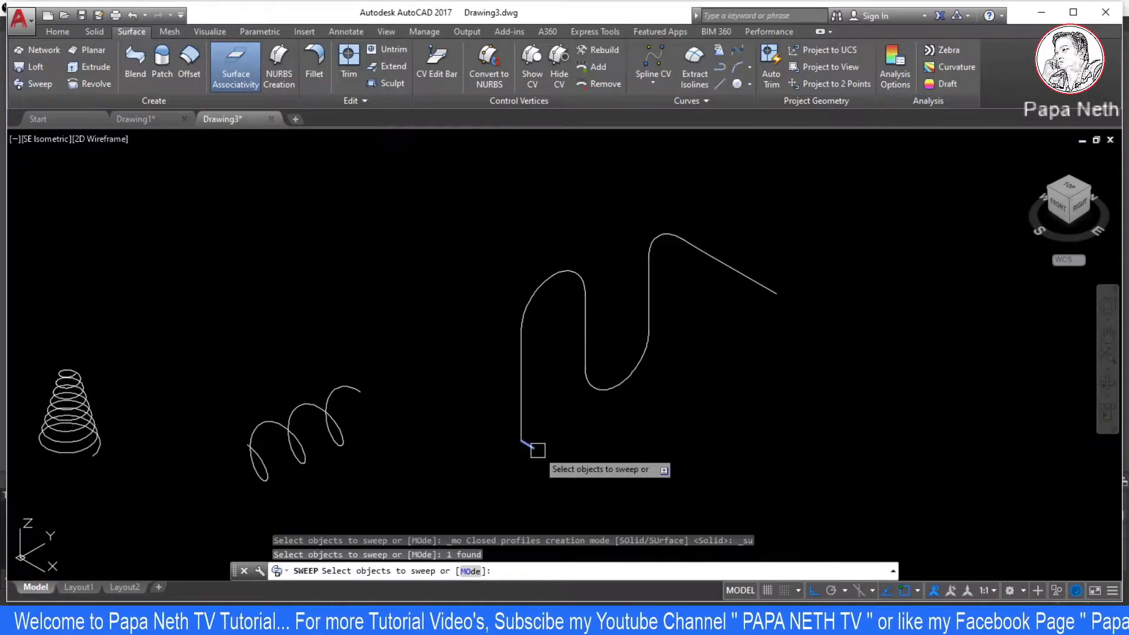
key("Return")
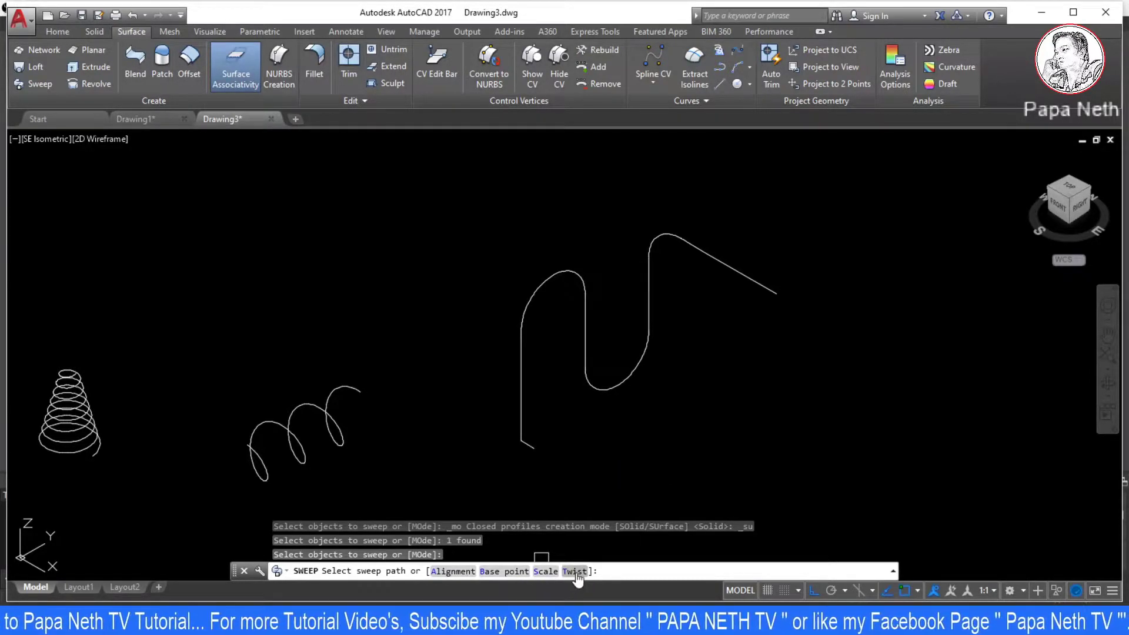
left_click(574, 571)
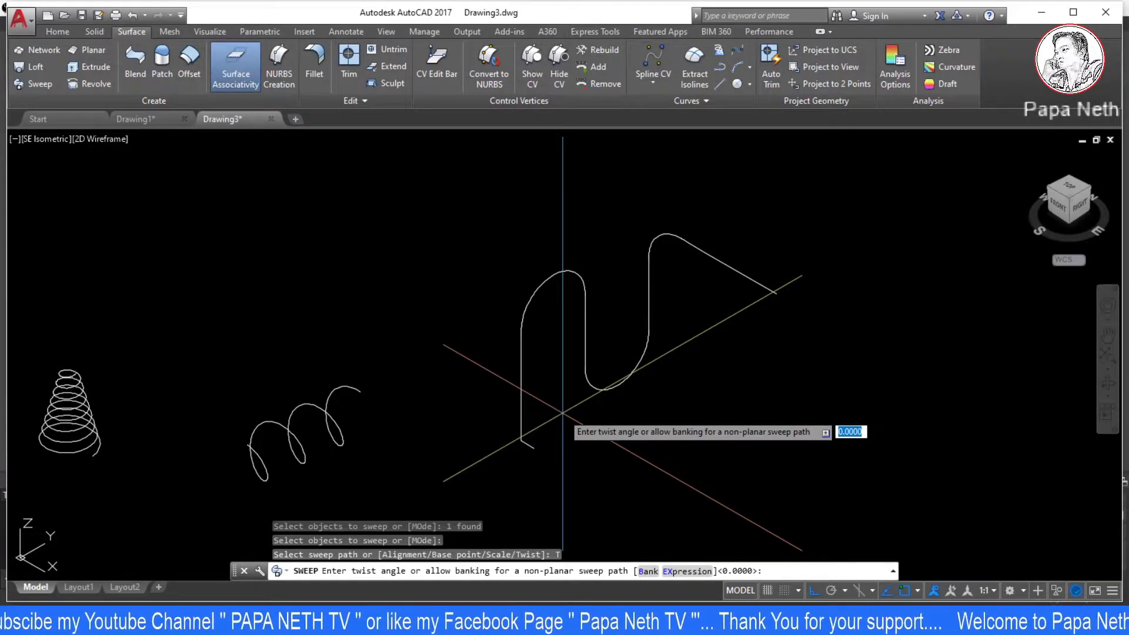
- Sweep the short line along the wavy path with a 50° twist
type("50")
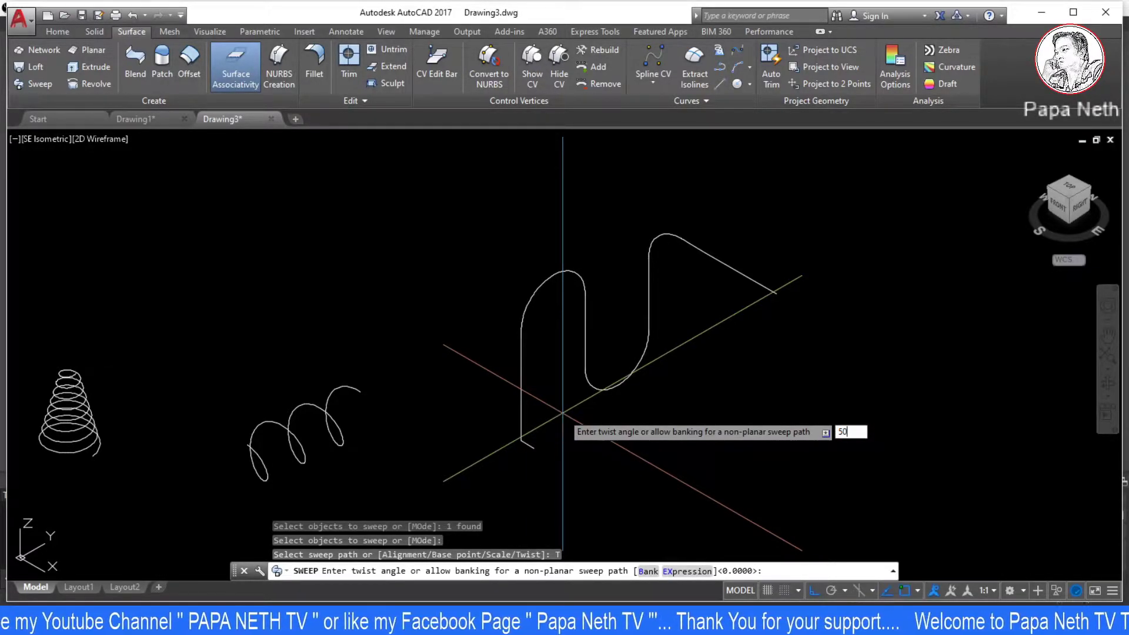
key("Return")
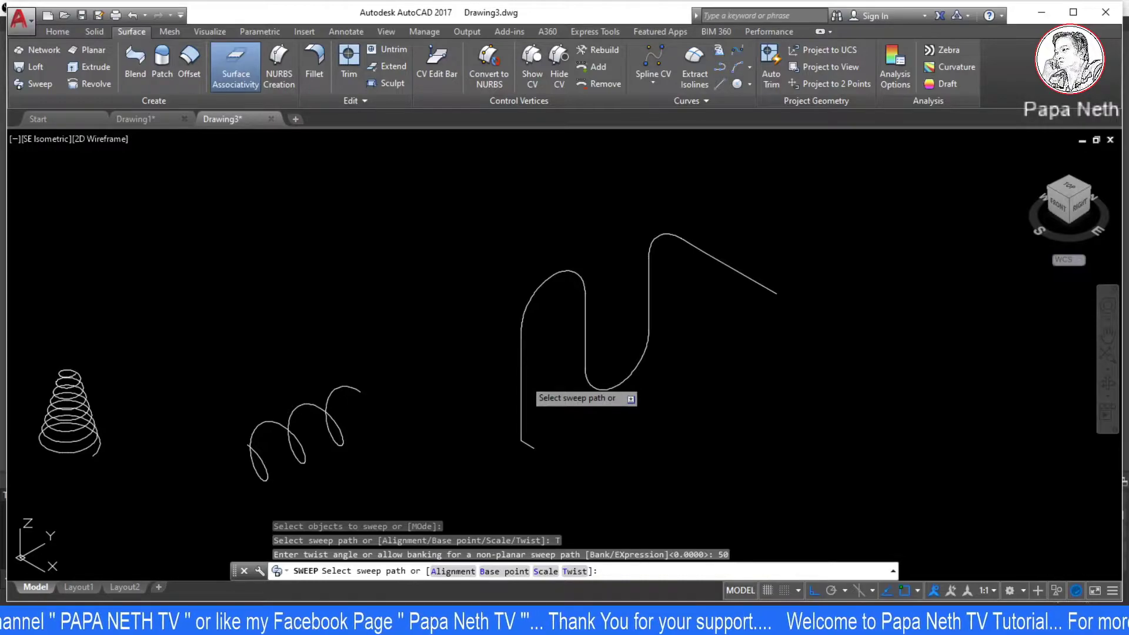
left_click(525, 388)
- Zoom and pan to inspect the twisted ribbon, then undo the 50° sweep
scroll(596, 411, "up", 5)
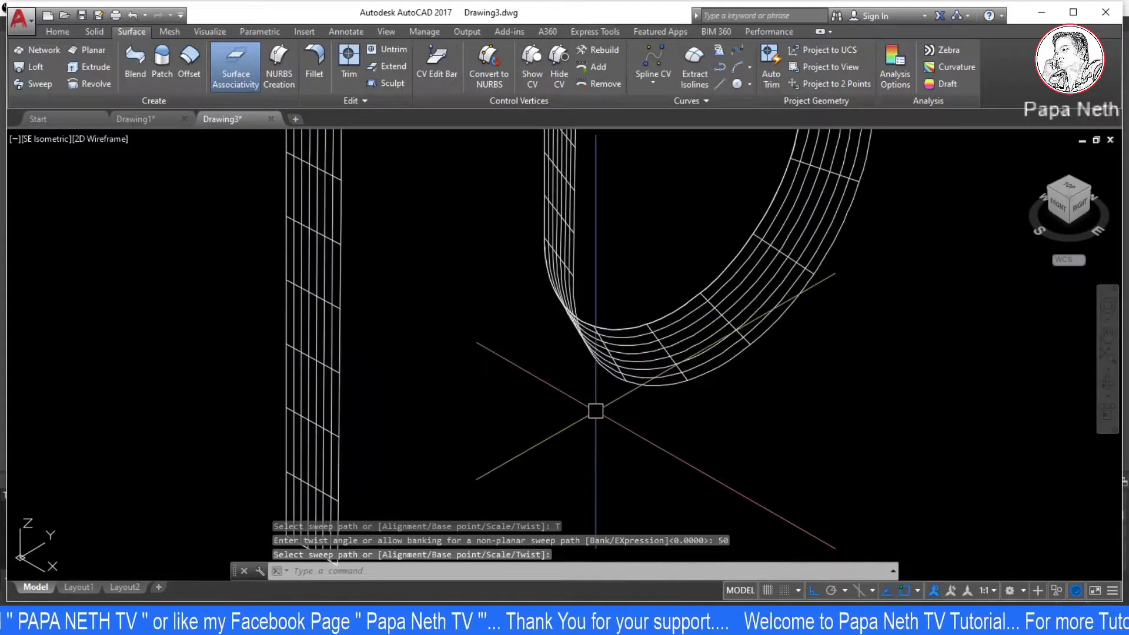
scroll(595, 410, "down", 5)
mouse_move(564, 397)
middle_mouse_down()
mouse_move(670, 383)
mouse_move(562, 411)
mouse_move(536, 469)
mouse_move(627, 428)
middle_mouse_up()
scroll(627, 429, "up", 1)
scroll(663, 481, "up", 4)
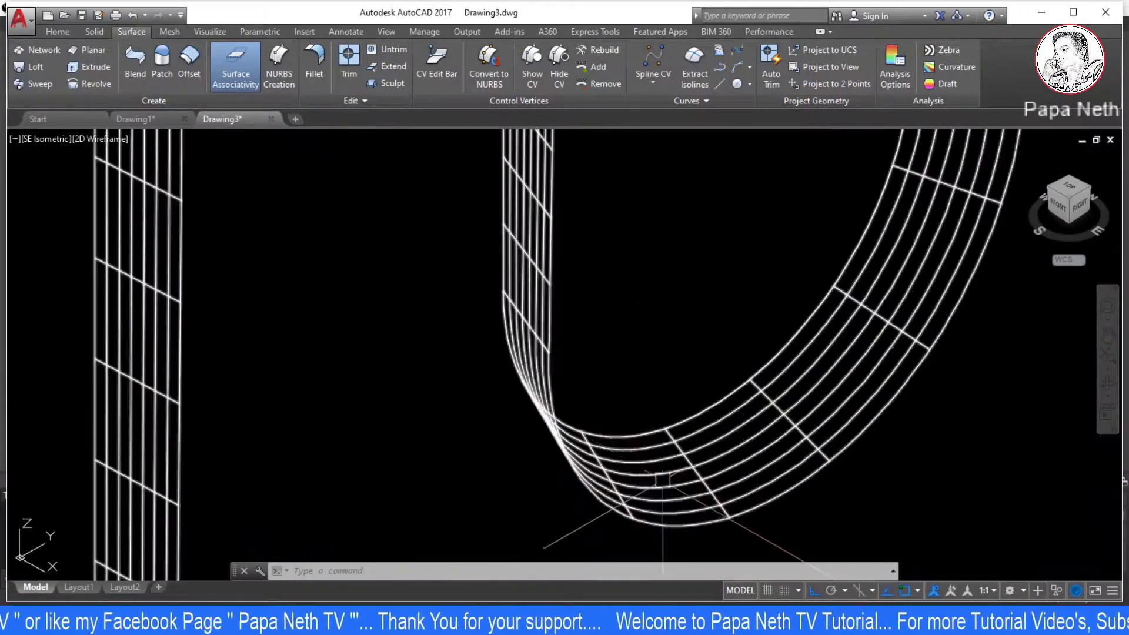
scroll(662, 476, "down", 5)
scroll(655, 470, "up", 1)
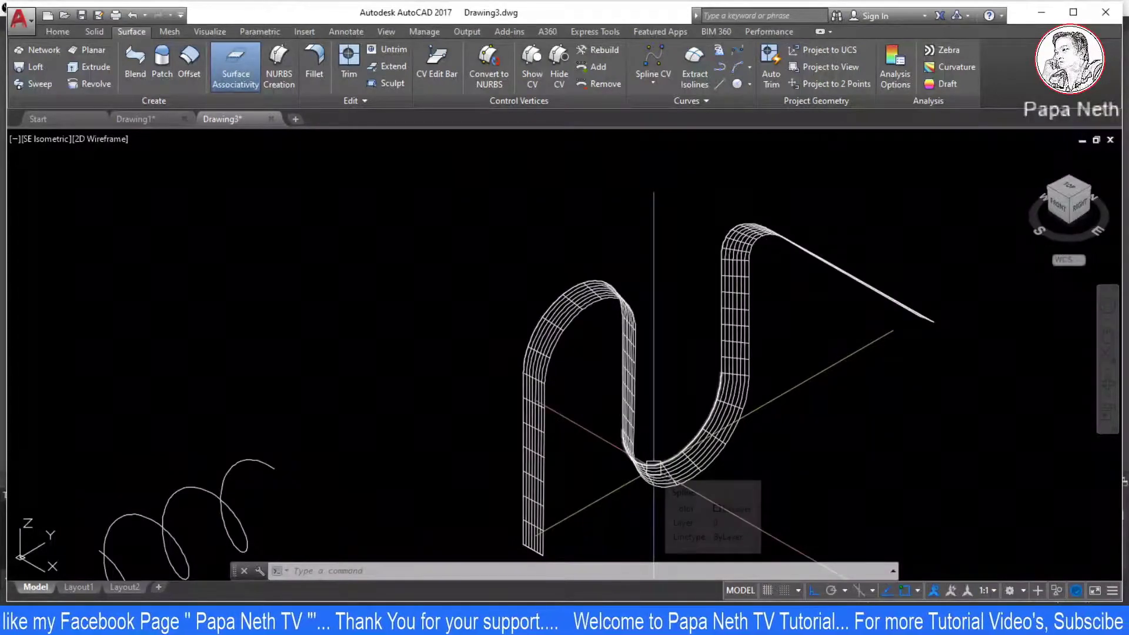
key("ctrl+z")
key("ctrl+z")
key("ctrl+z")
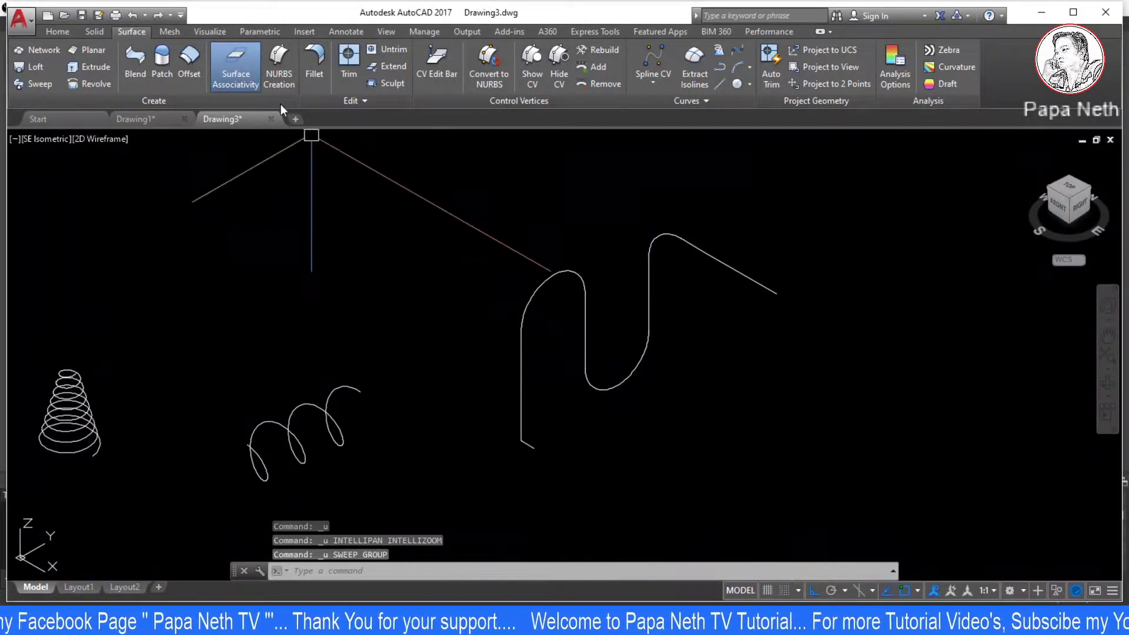
- Start a sweep of the short line, cancel it, and zoom in closer
left_click(35, 83)
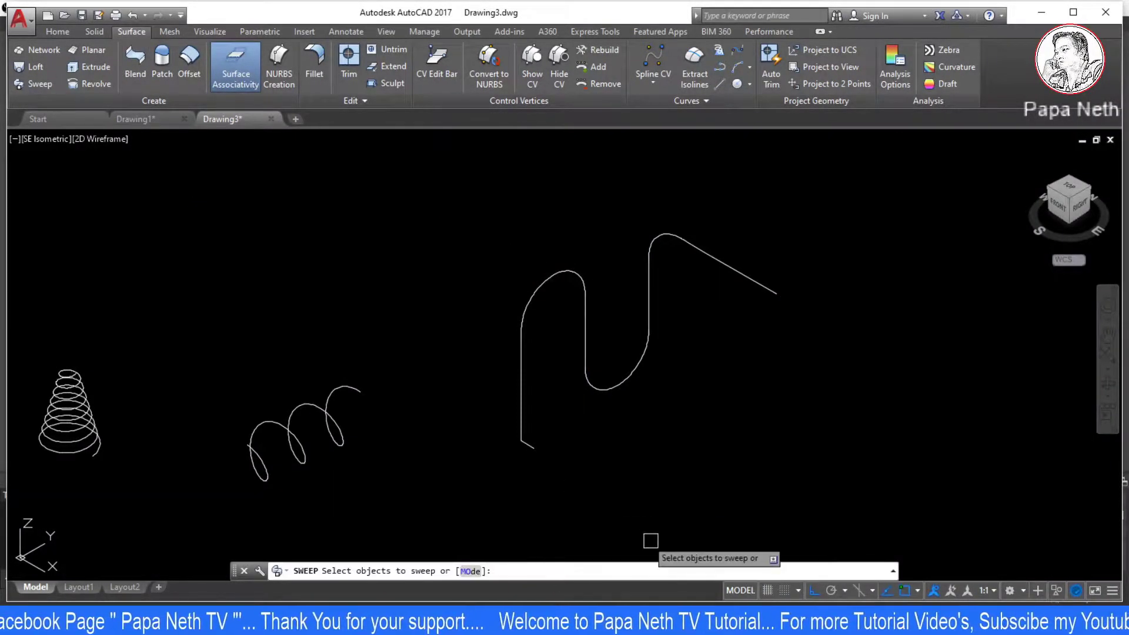
left_click(537, 445)
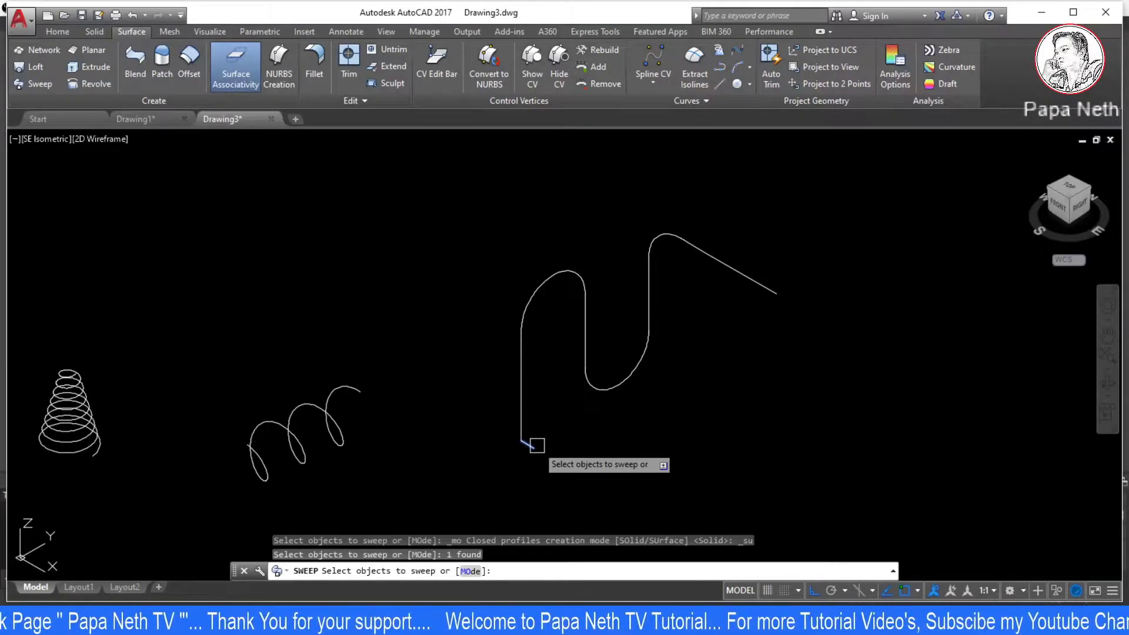
key("Escape")
key("Escape")
scroll(537, 447, "up", 2)
scroll(524, 450, "up", 2)
scroll(530, 462, "up", 2)
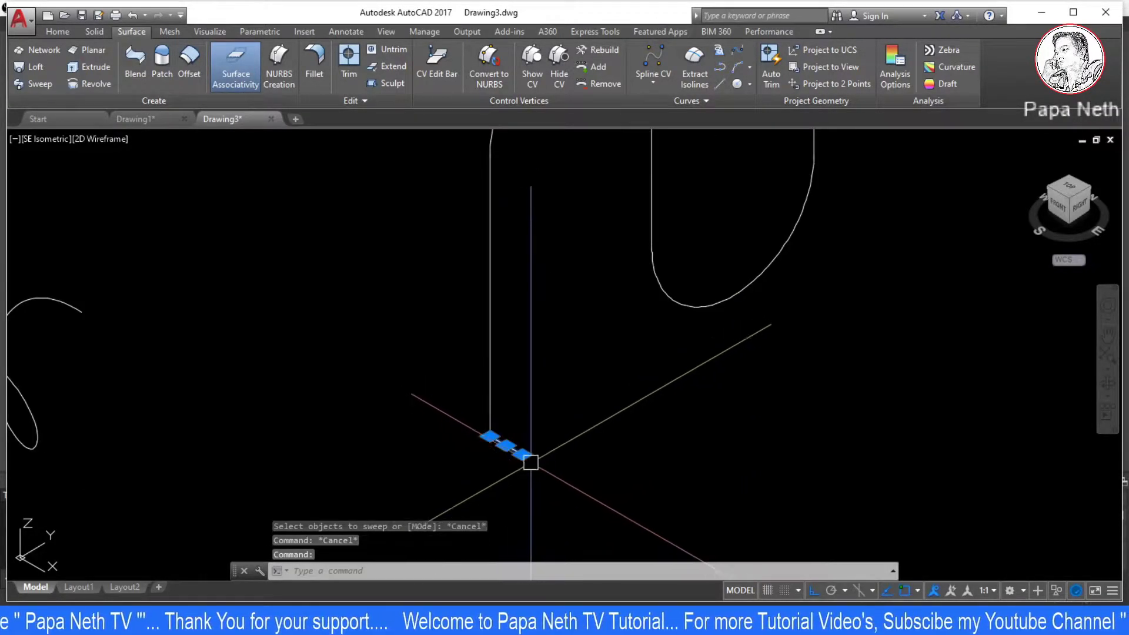
- Grip-stretch the short line's end by 2, then start a DIST measurement and cancel it
left_click(522, 455)
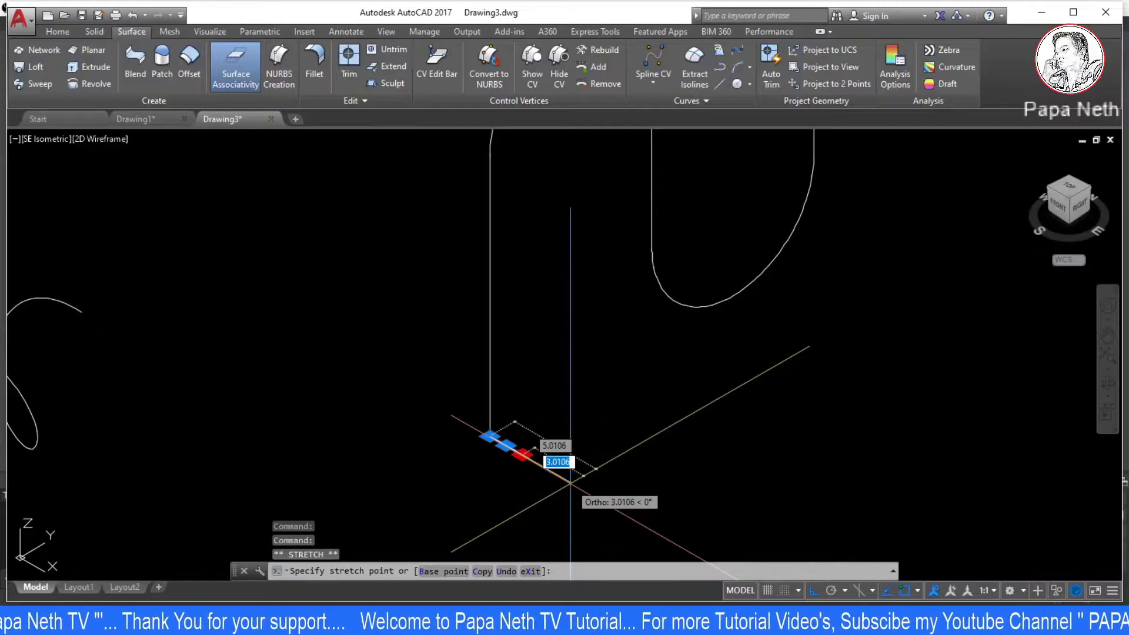
type("2")
key("Return")
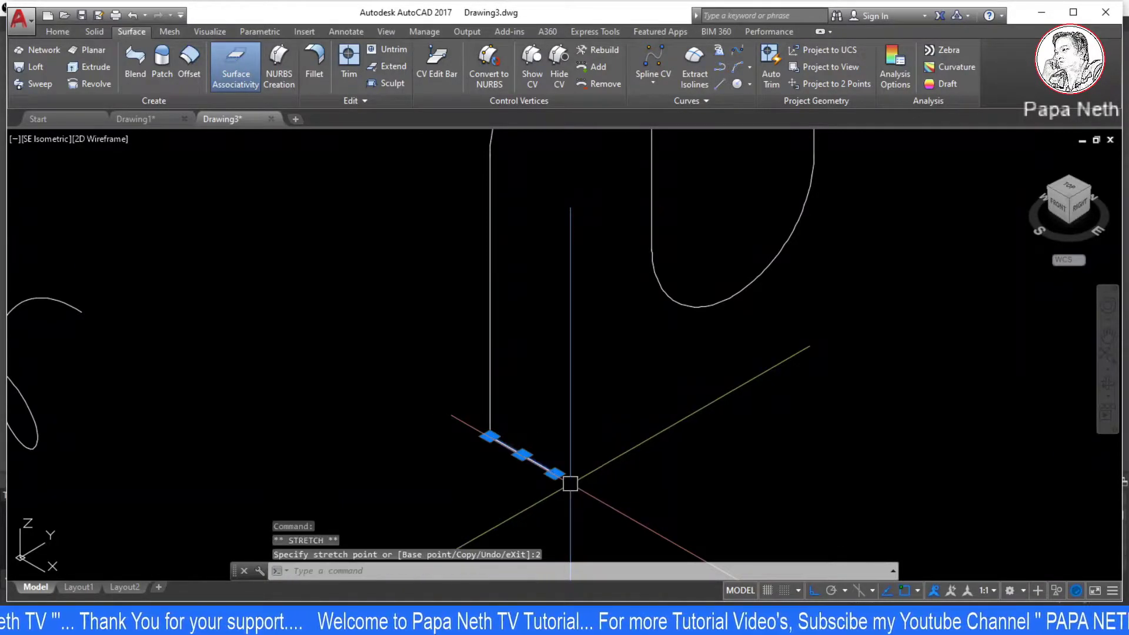
key("Escape")
key("Escape")
type("DI")
key("Return")
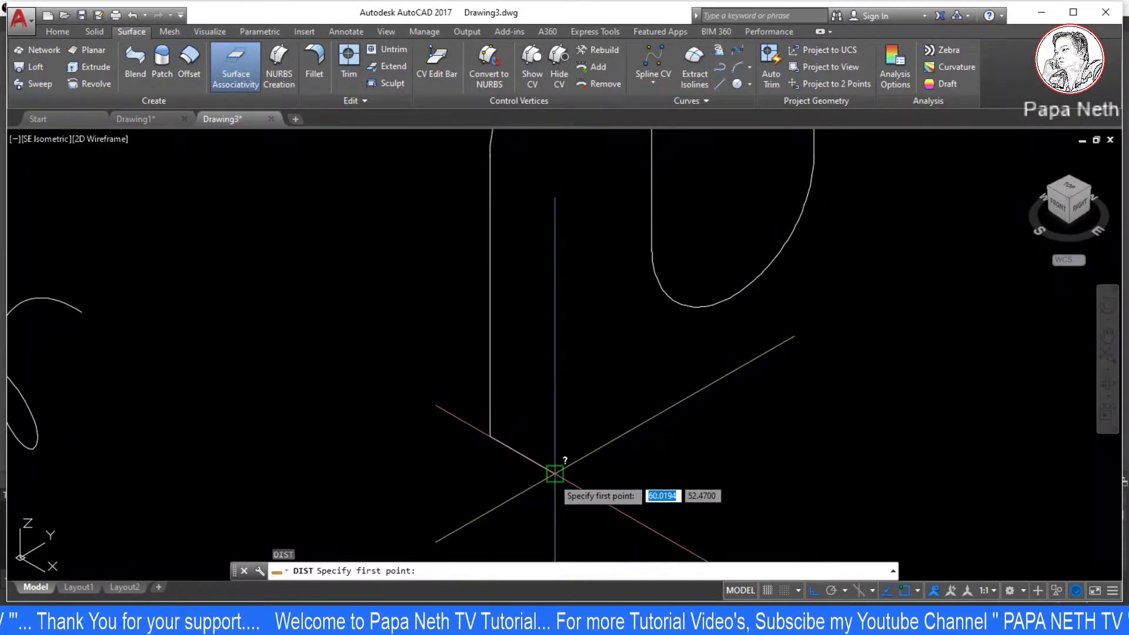
left_click(554, 470)
key("Escape")
key("Escape")
key("Escape")
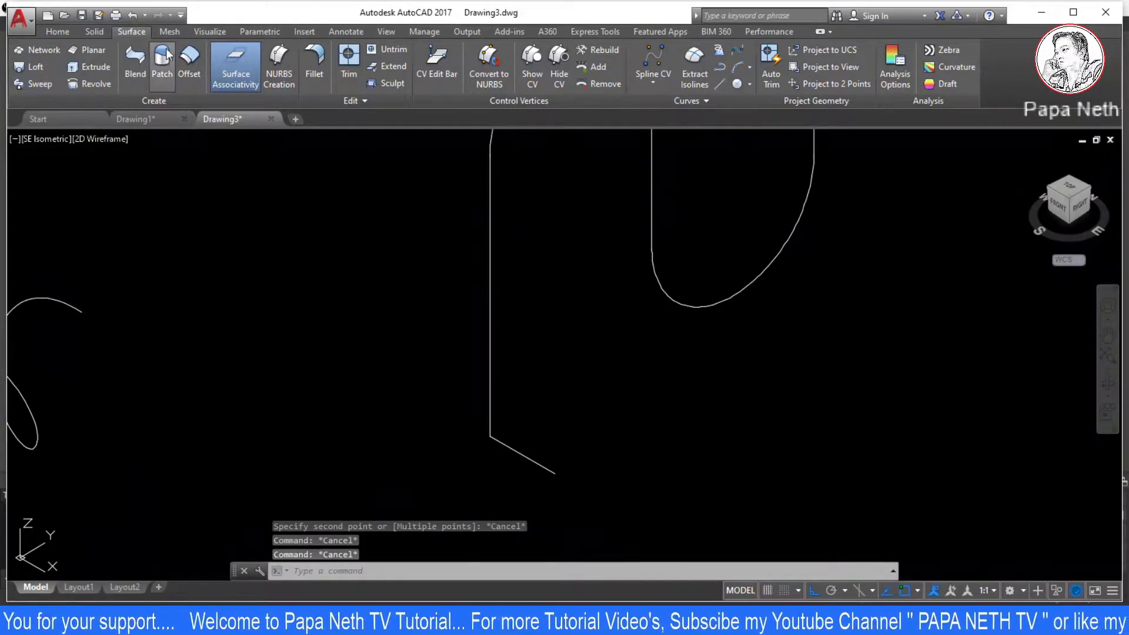
- Sweep the lengthened line along the wavy path with Bank enabled, which fails as an illegal surface
left_click(26, 84)
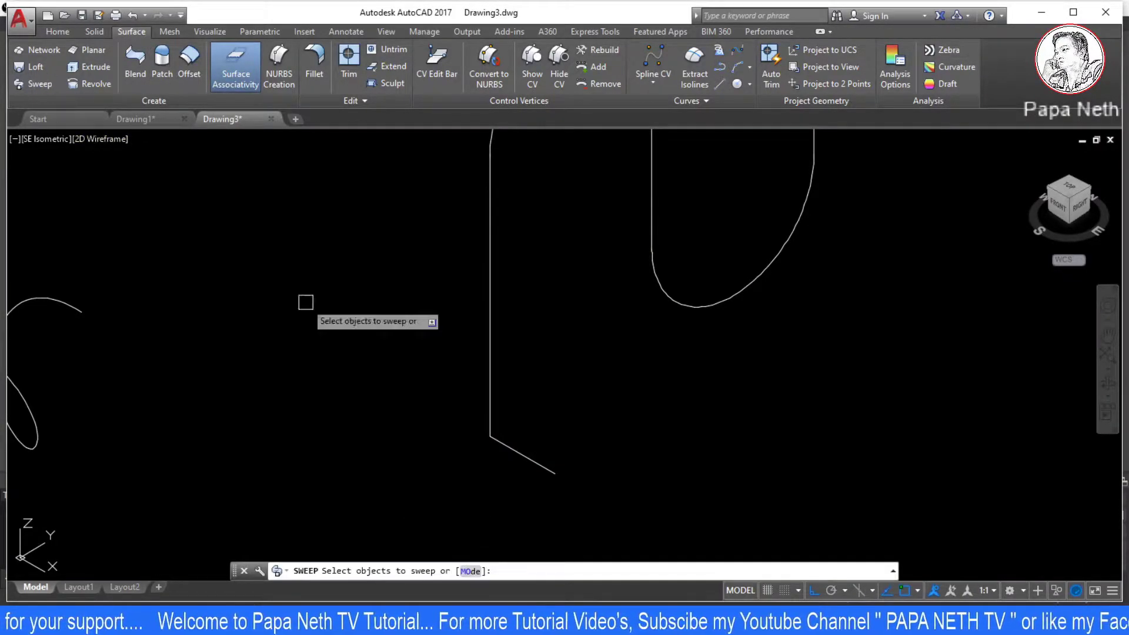
left_click(529, 454)
key("Return")
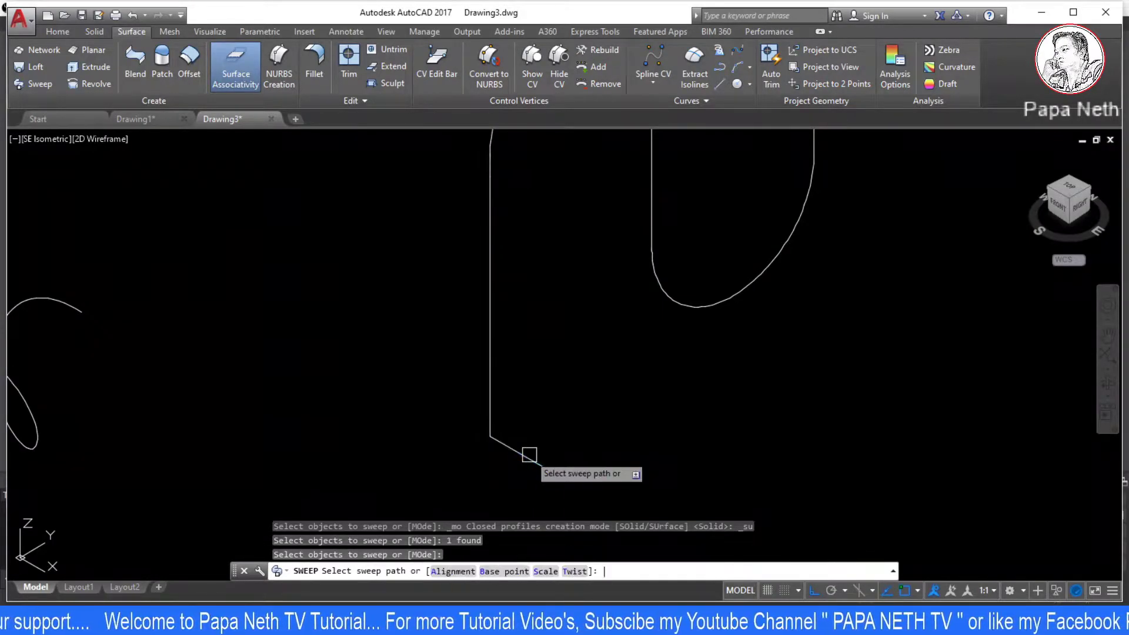
left_click(575, 572)
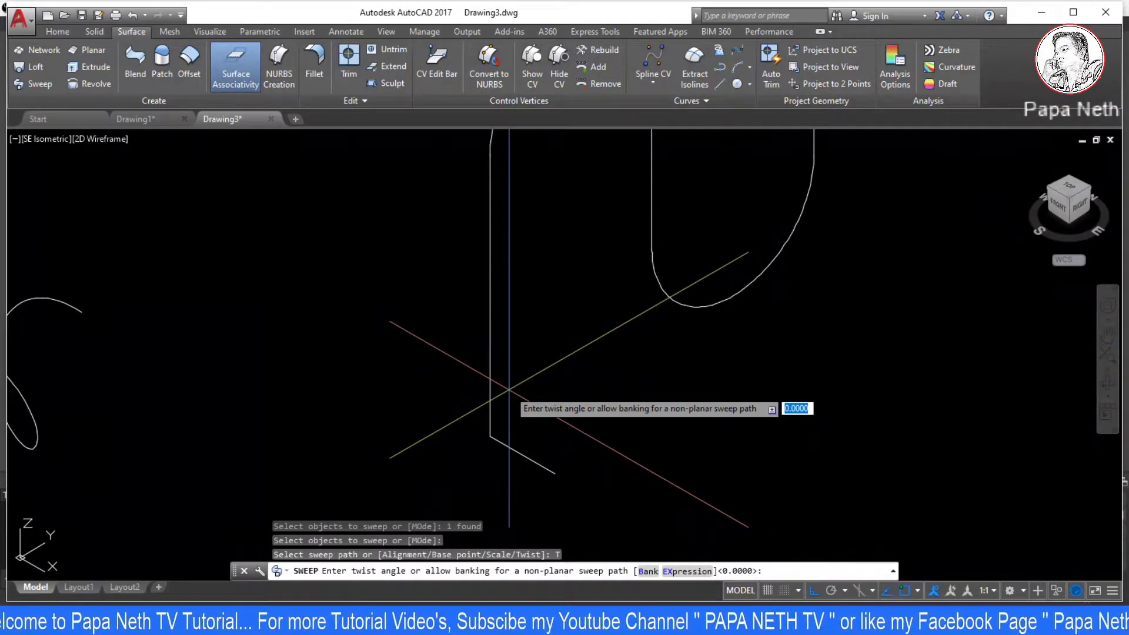
type("B")
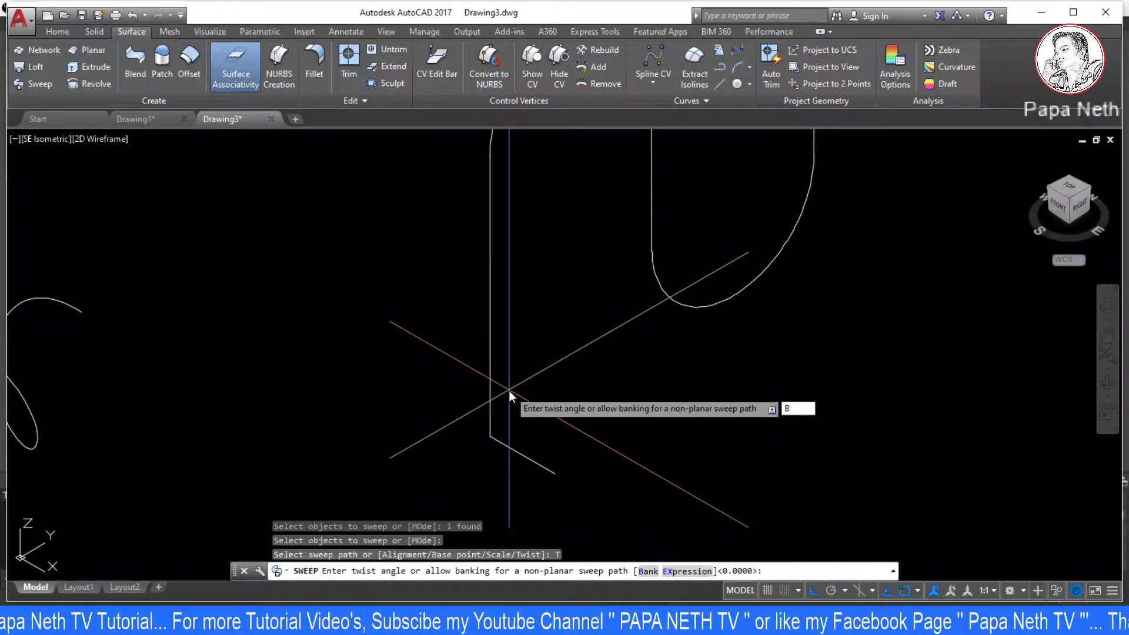
key("Return")
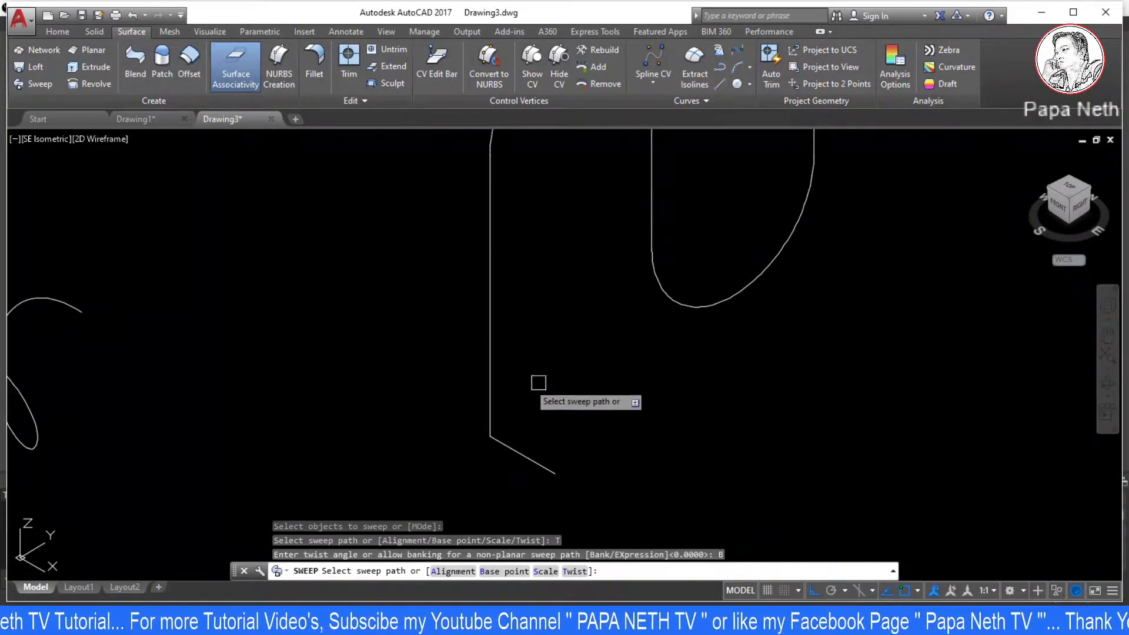
left_click(491, 383)
scroll(573, 368, "up", 4)
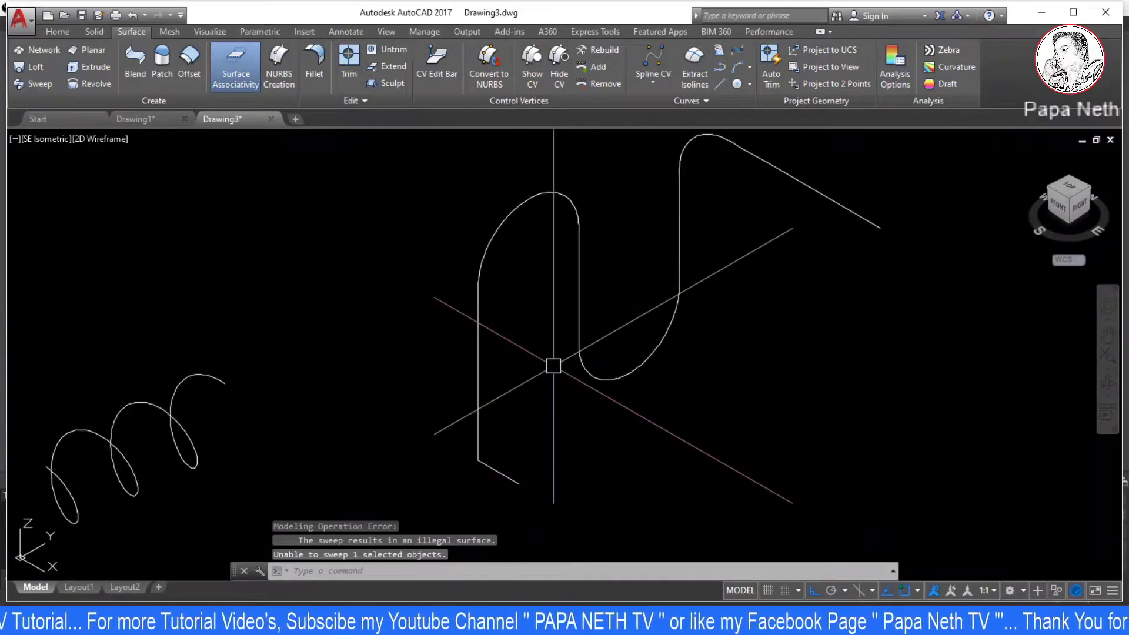
left_click(39, 87)
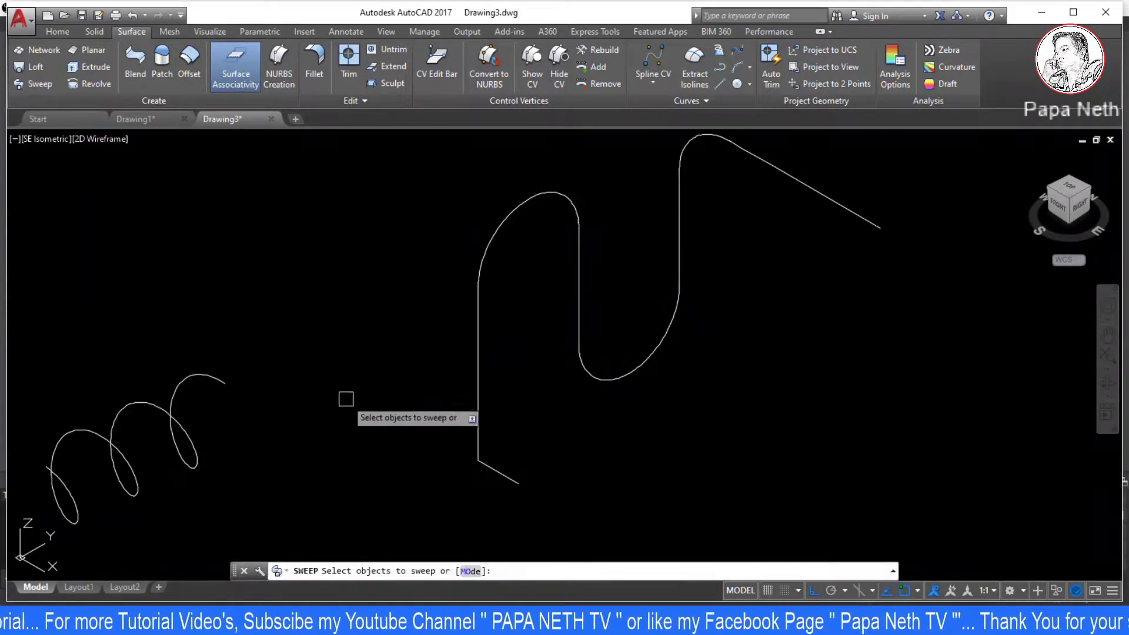
left_click(486, 474)
key("Return")
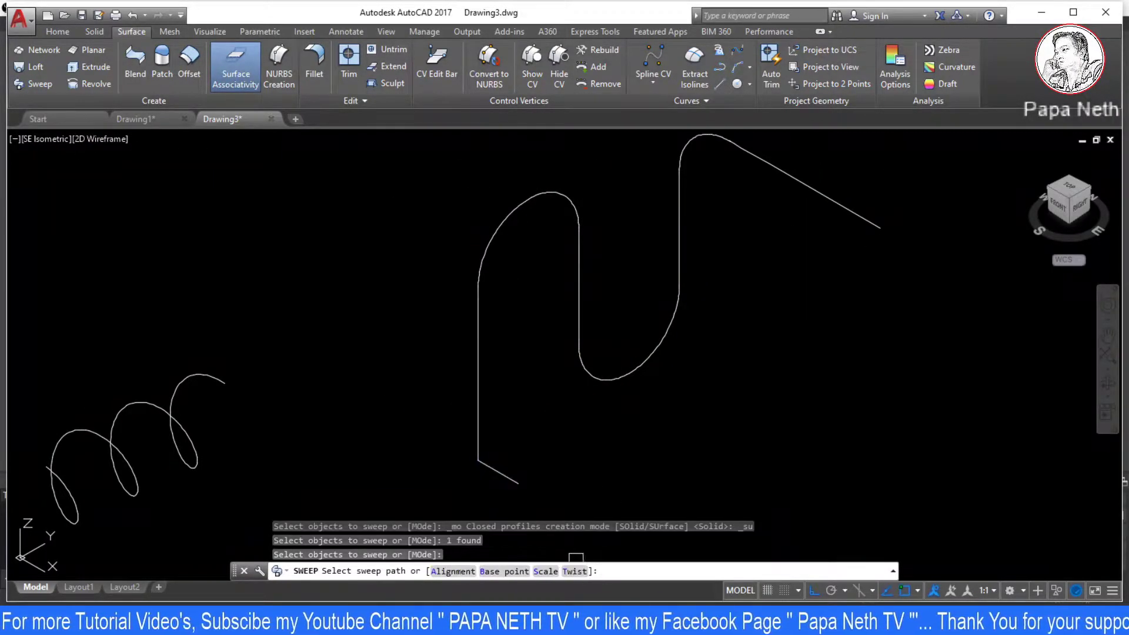
left_click(574, 570)
left_click(687, 571)
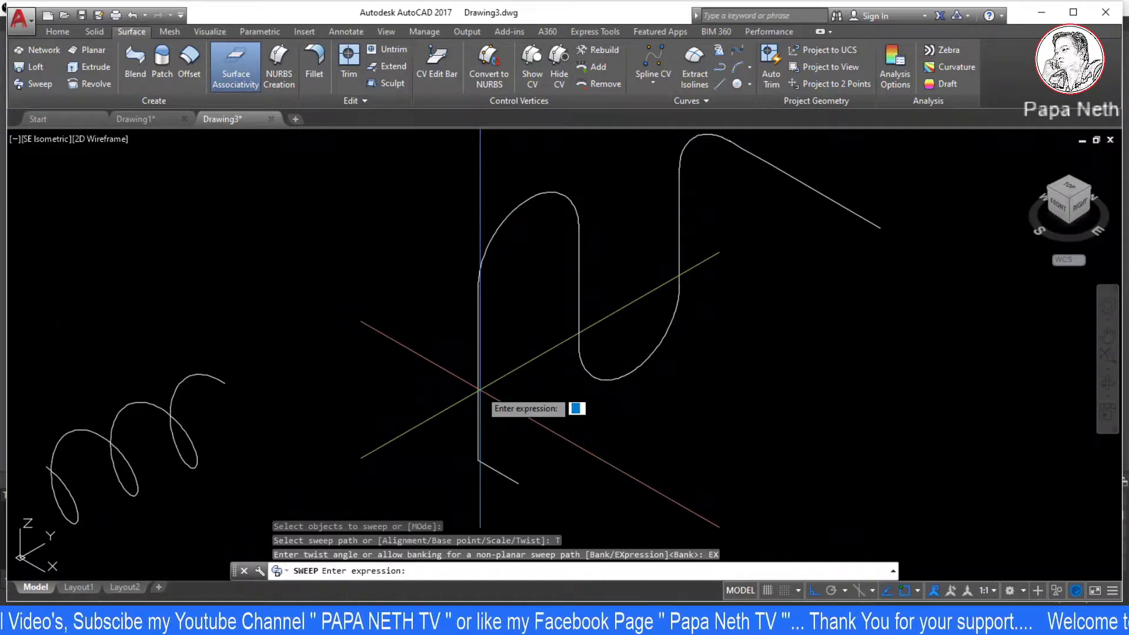
type("100")
key("Return")
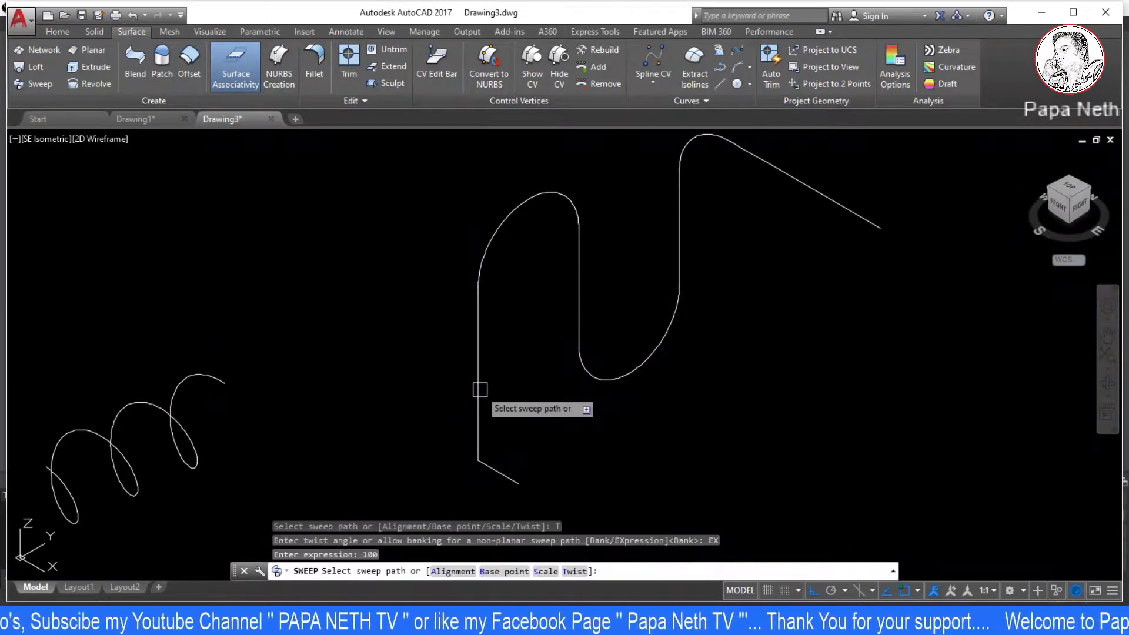
key("Escape")
key("Return")
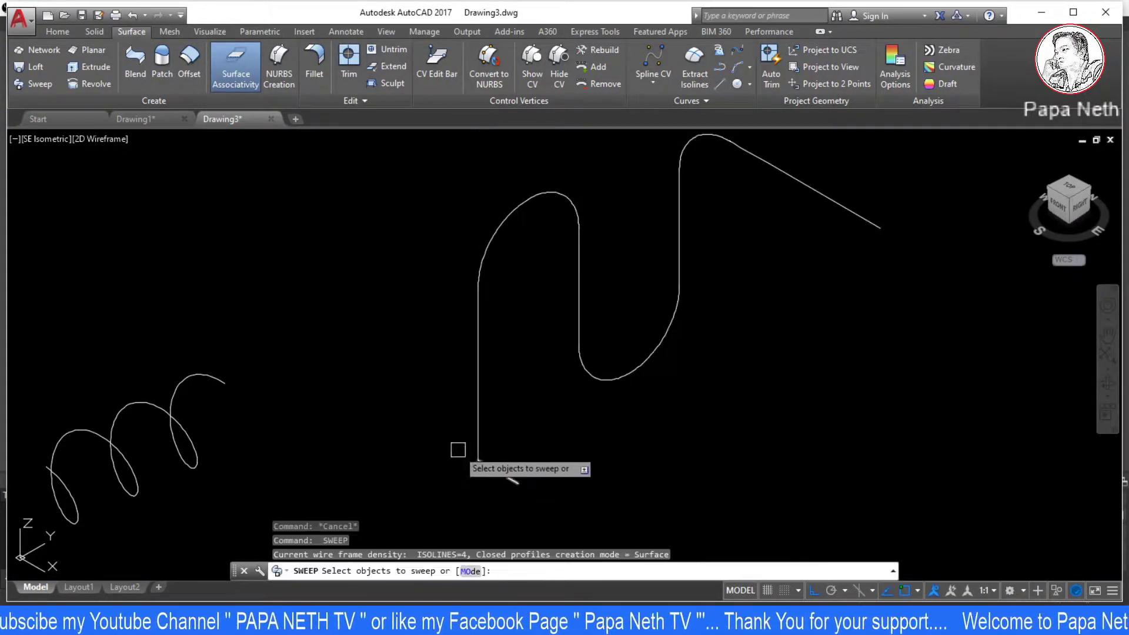
key("Escape")
left_click(39, 84)
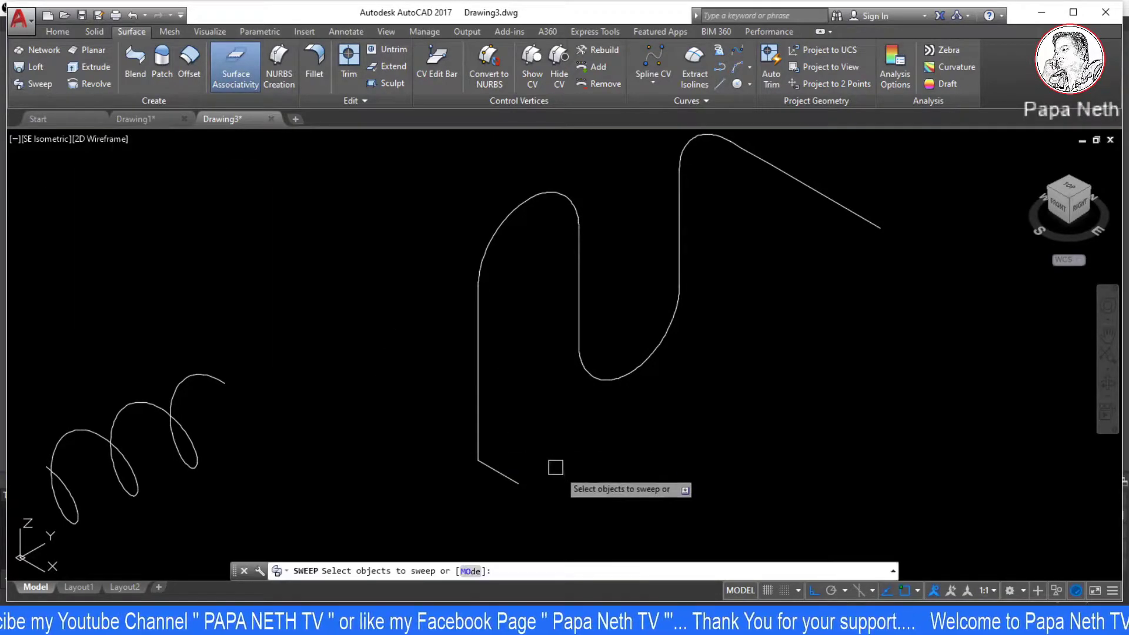
left_click(512, 473)
key("Return")
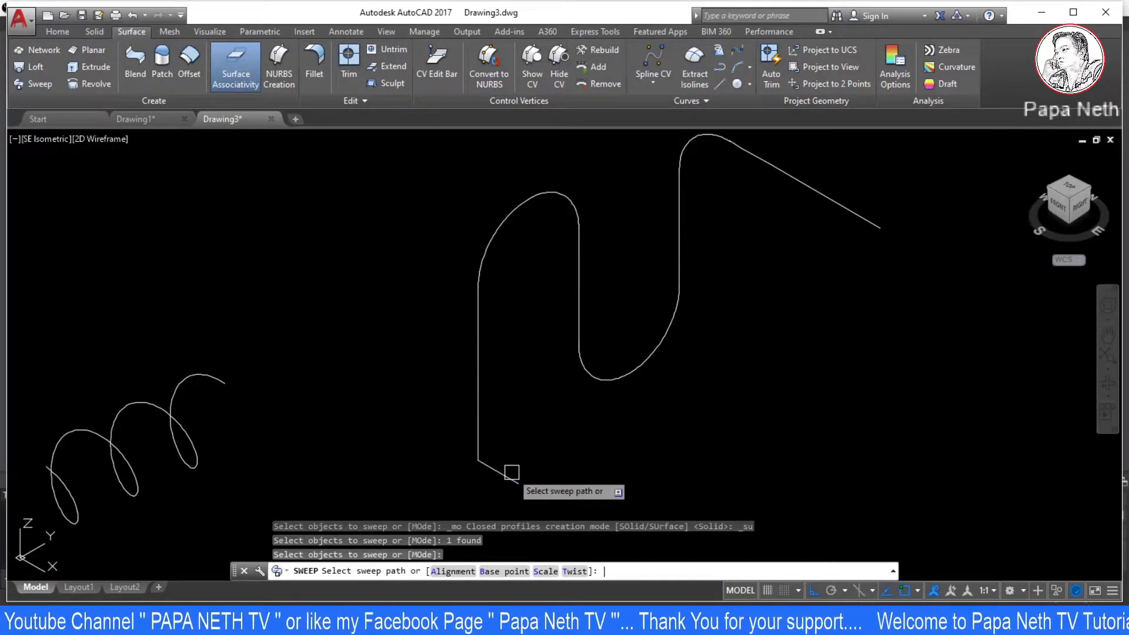
type("T")
key("Return")
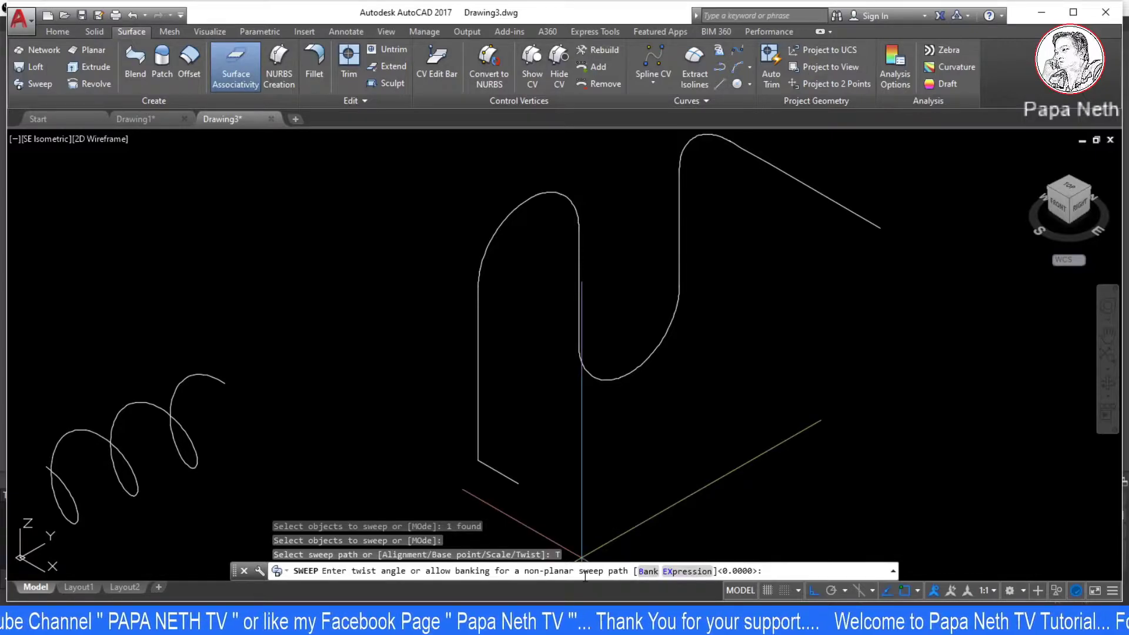
type("50")
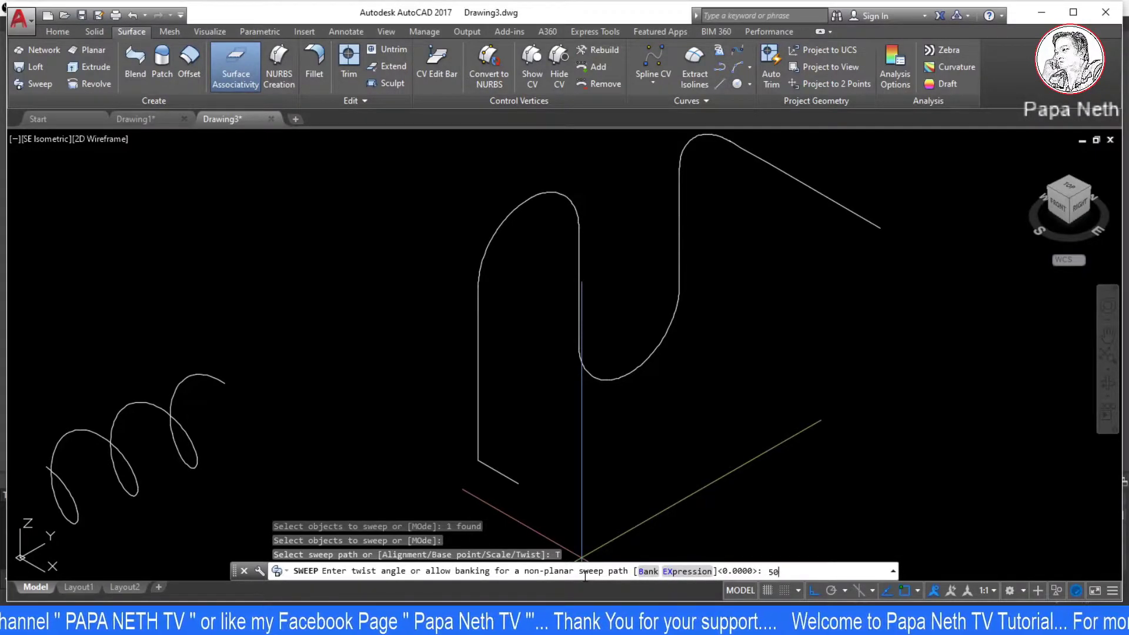
type("000")
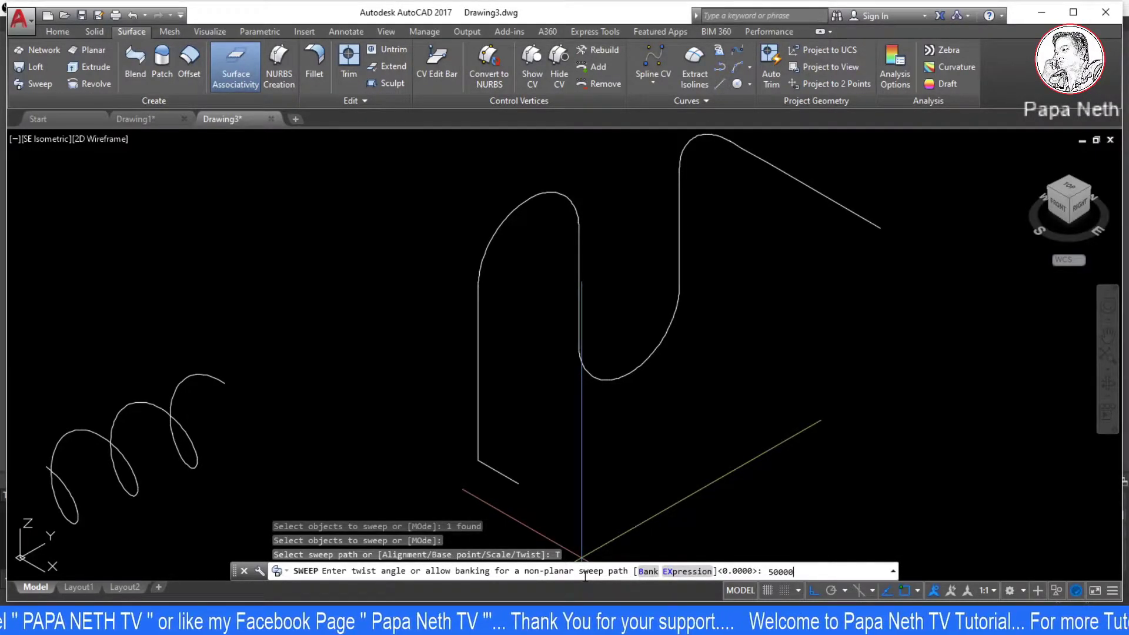
key("Return")
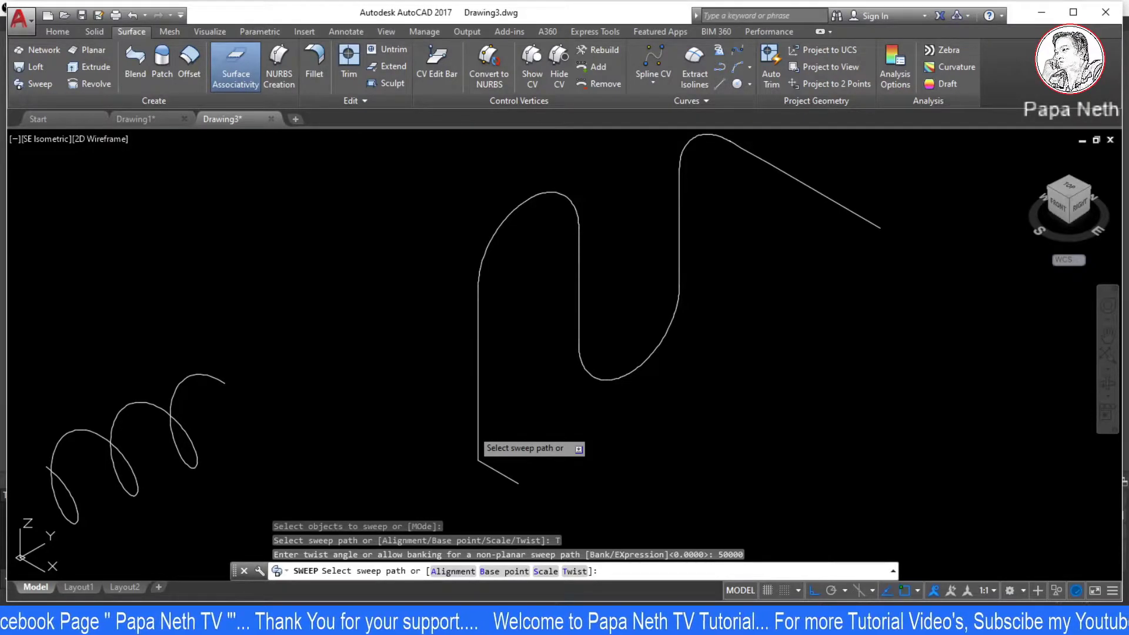
left_click(478, 440)
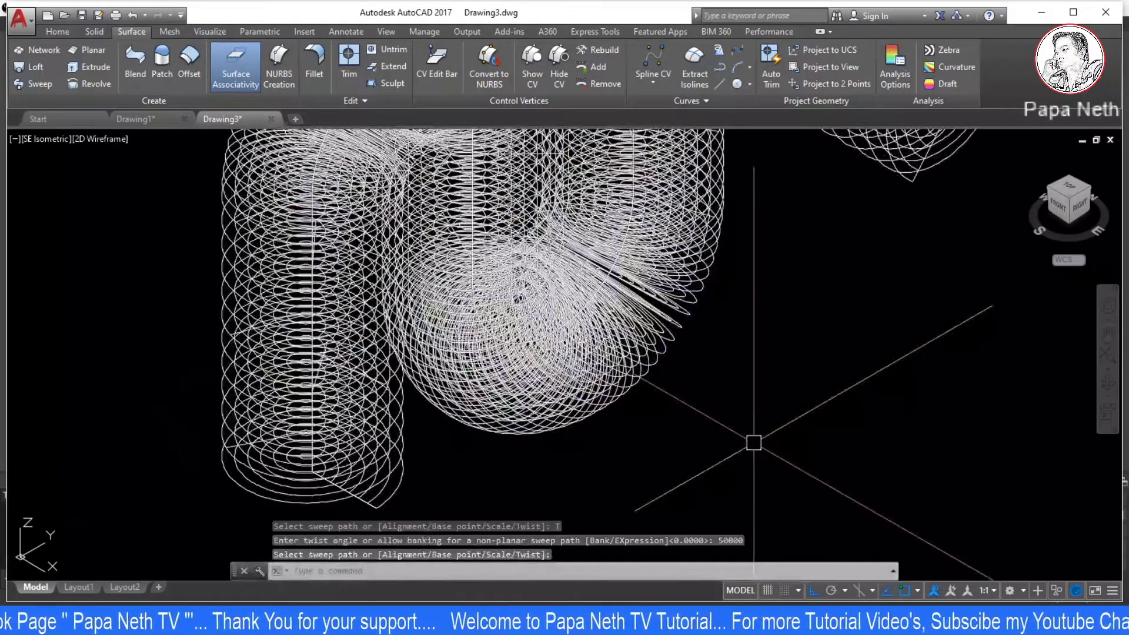
scroll(681, 377, "down", 3)
scroll(681, 377, "up", 3)
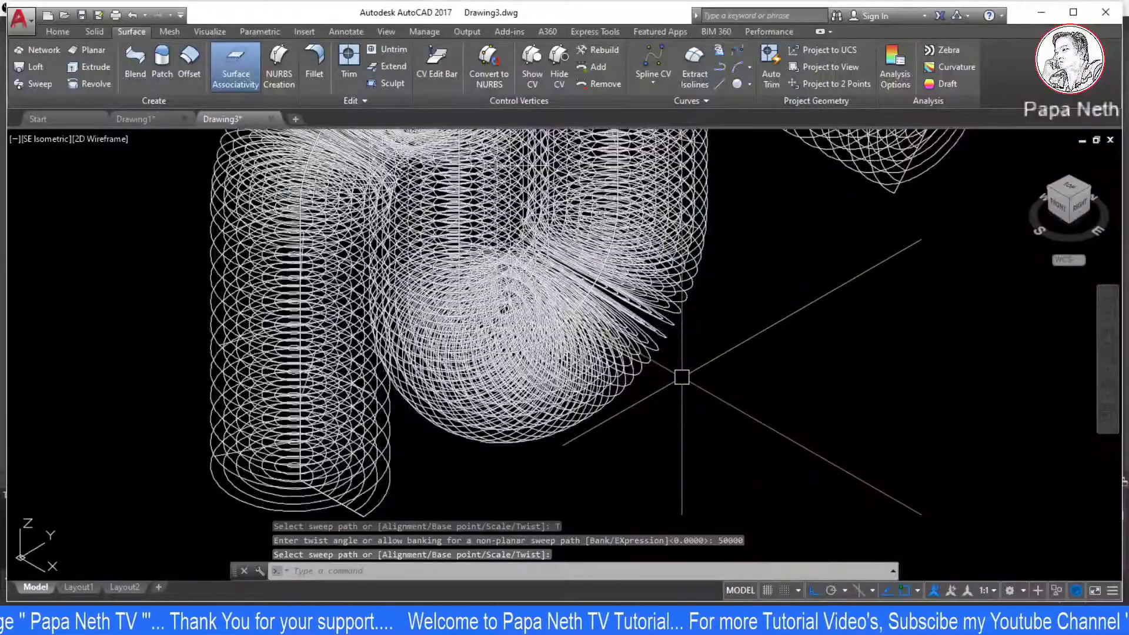
scroll(682, 377, "down", 3)
scroll(645, 408, "up", 1)
scroll(645, 408, "up", 2)
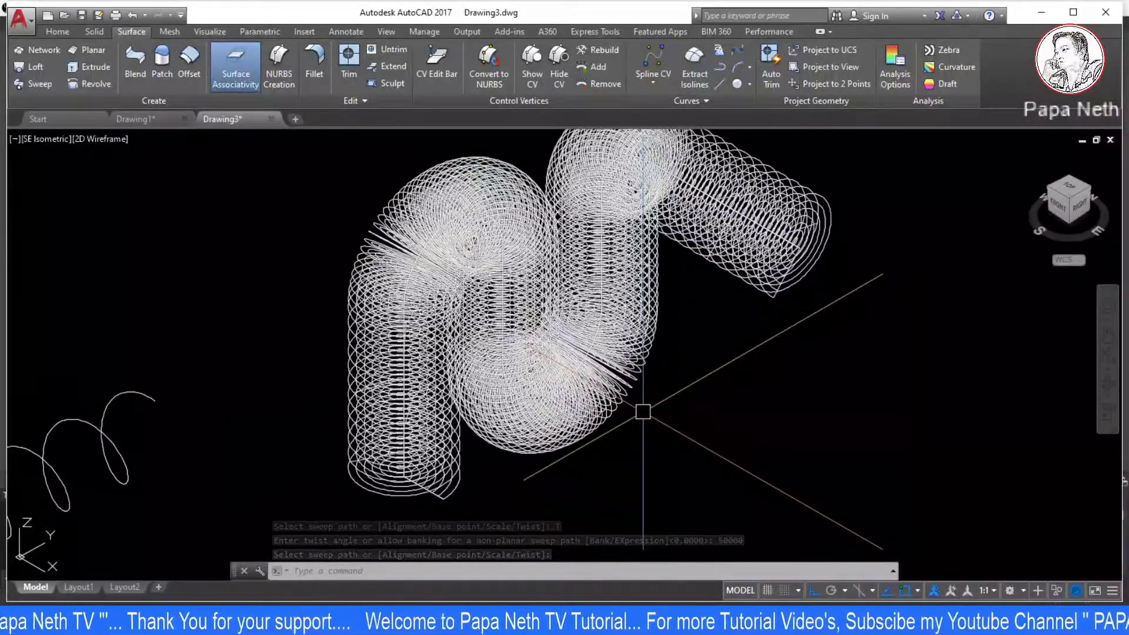
key("ctrl+z")
key("Escape")
key("Escape")
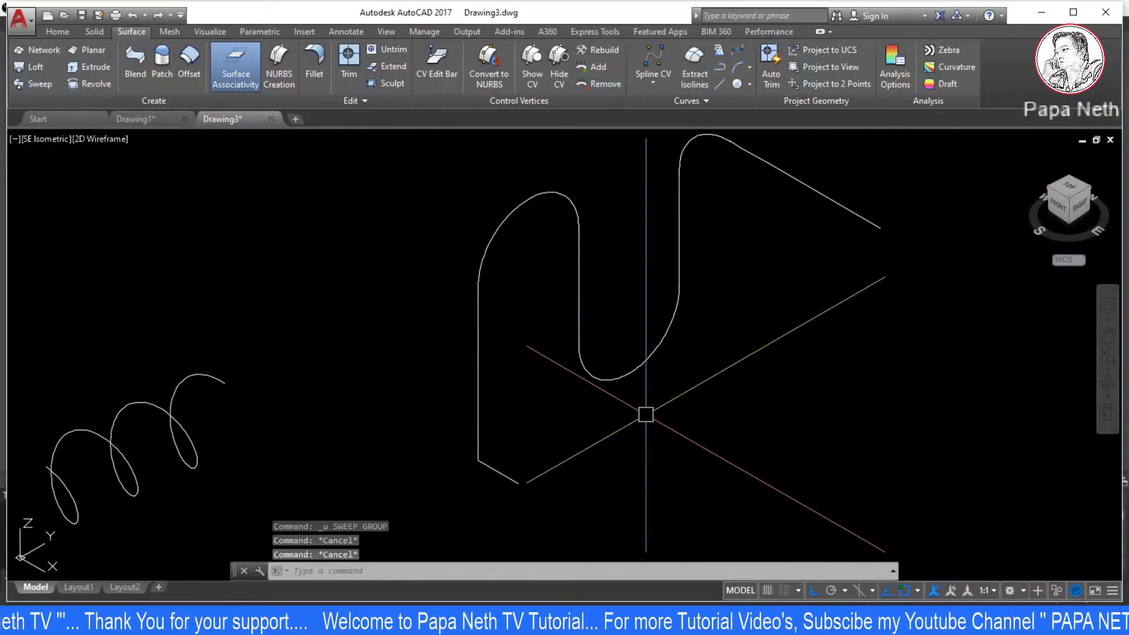
key("Escape")
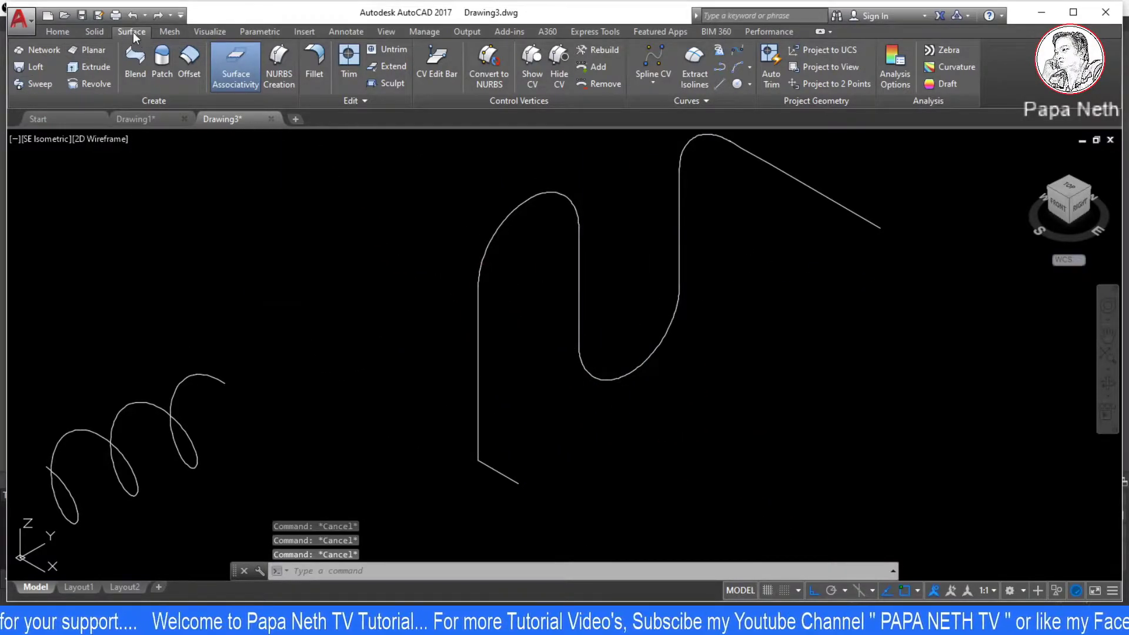
left_click(37, 84)
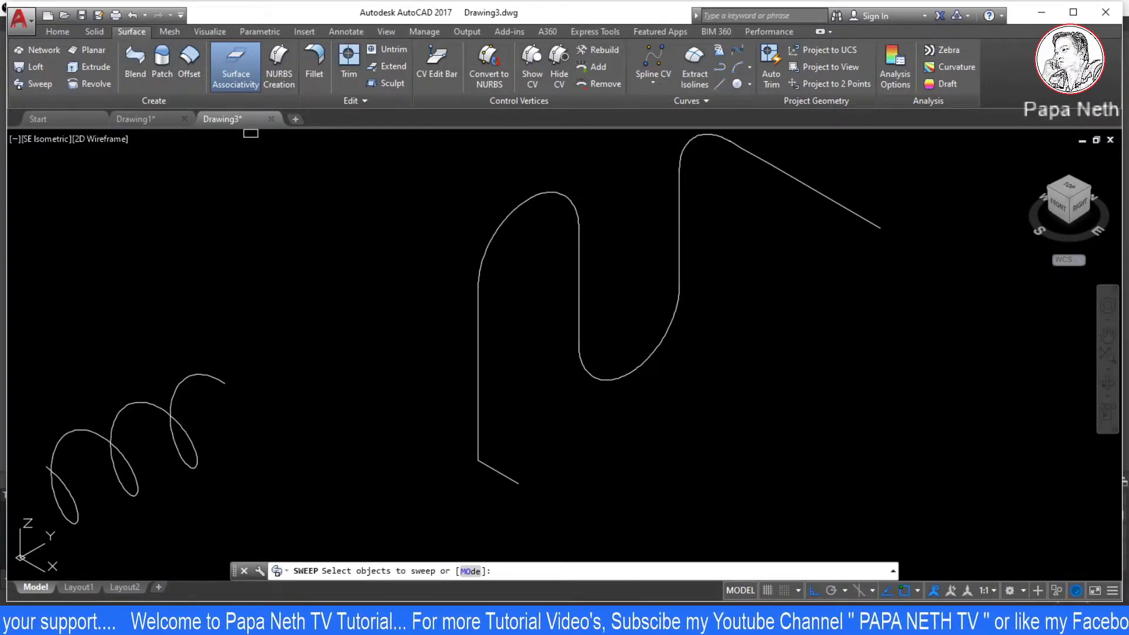
left_click(516, 476)
key("Return")
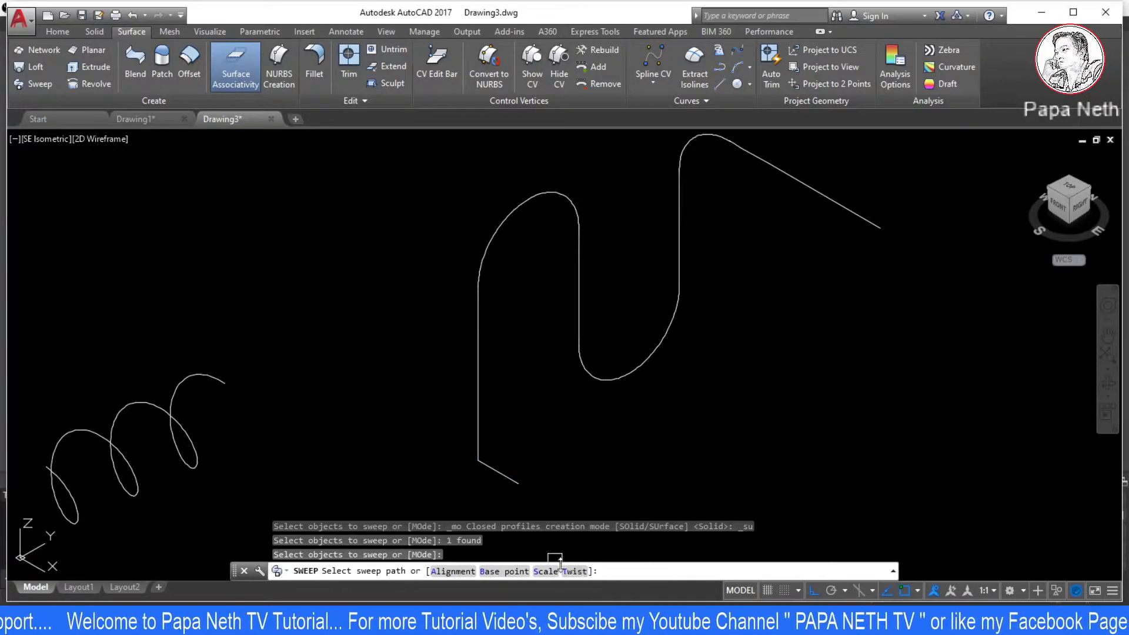
type("T")
key("Return")
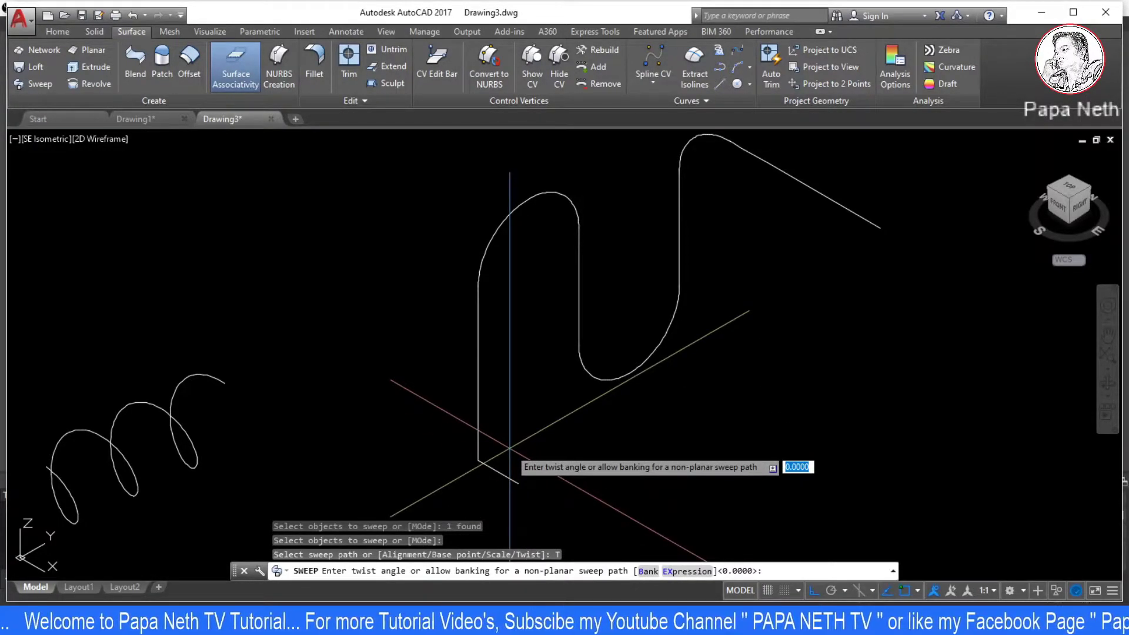
type("500")
key("Return")
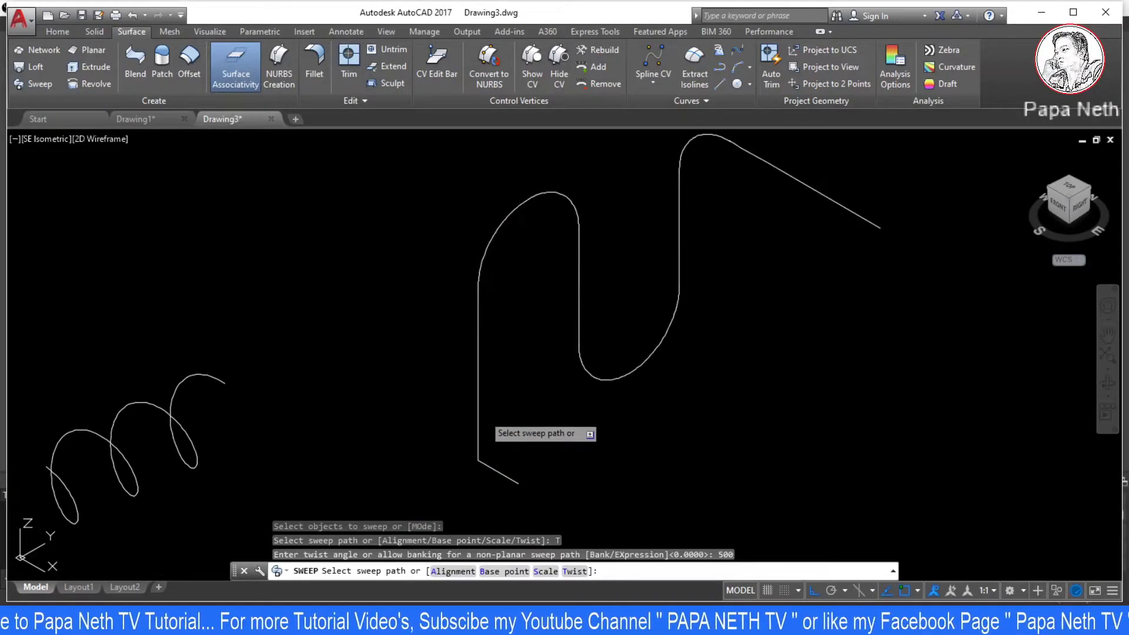
left_click(484, 414)
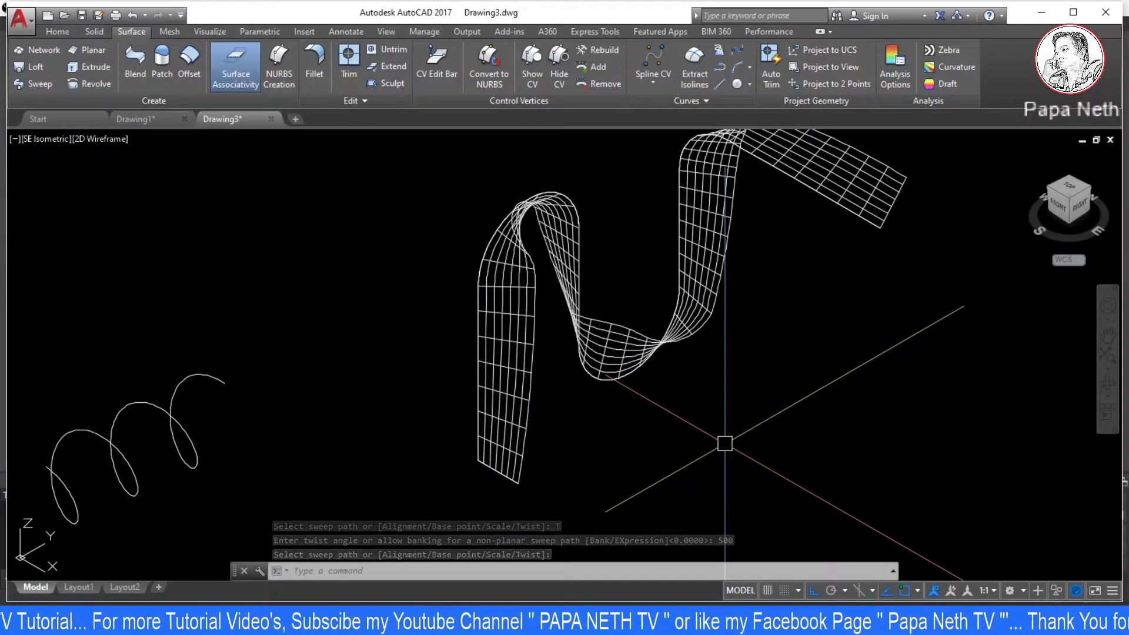
key("ctrl+z")
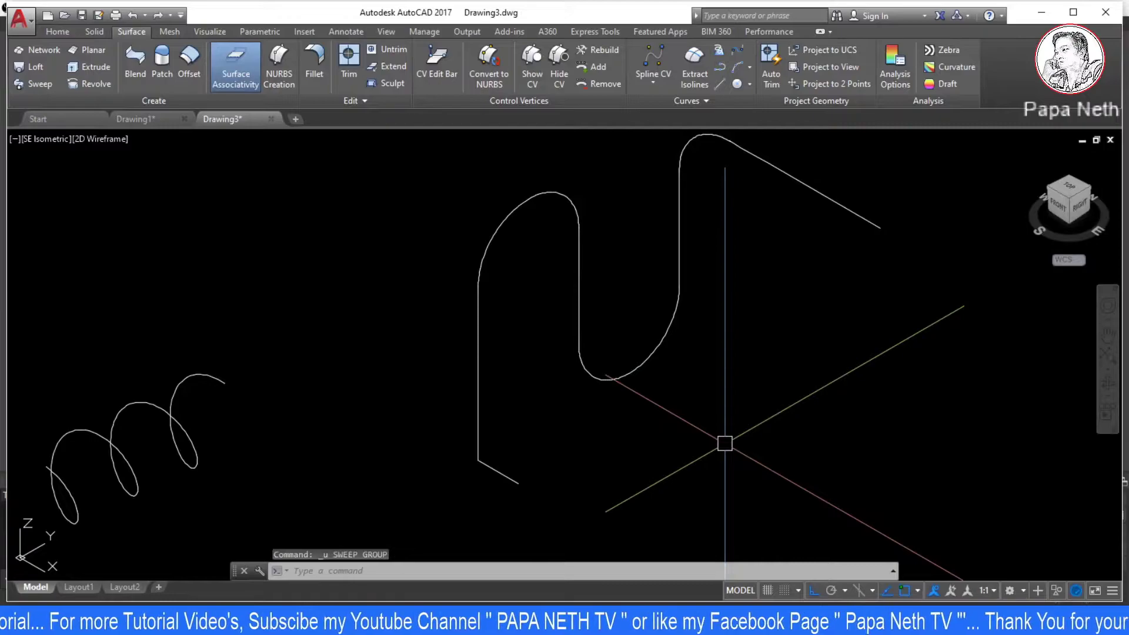
key("Escape")
key("Escape")
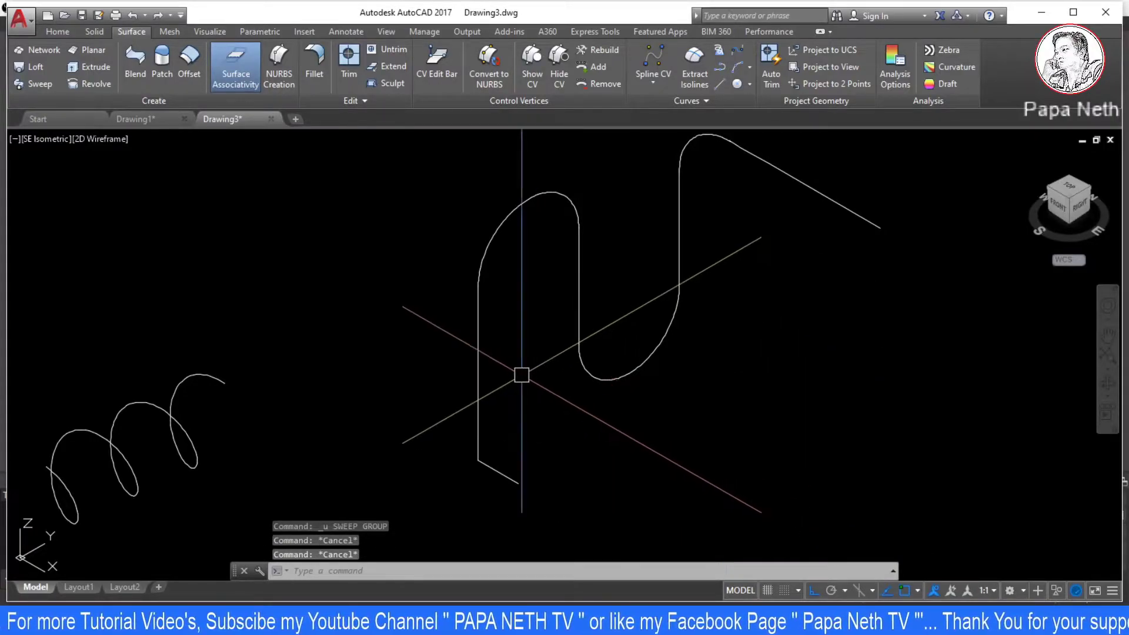
- Sweep the short bottom line along the zigzag path with a 1500° twist
left_click(39, 85)
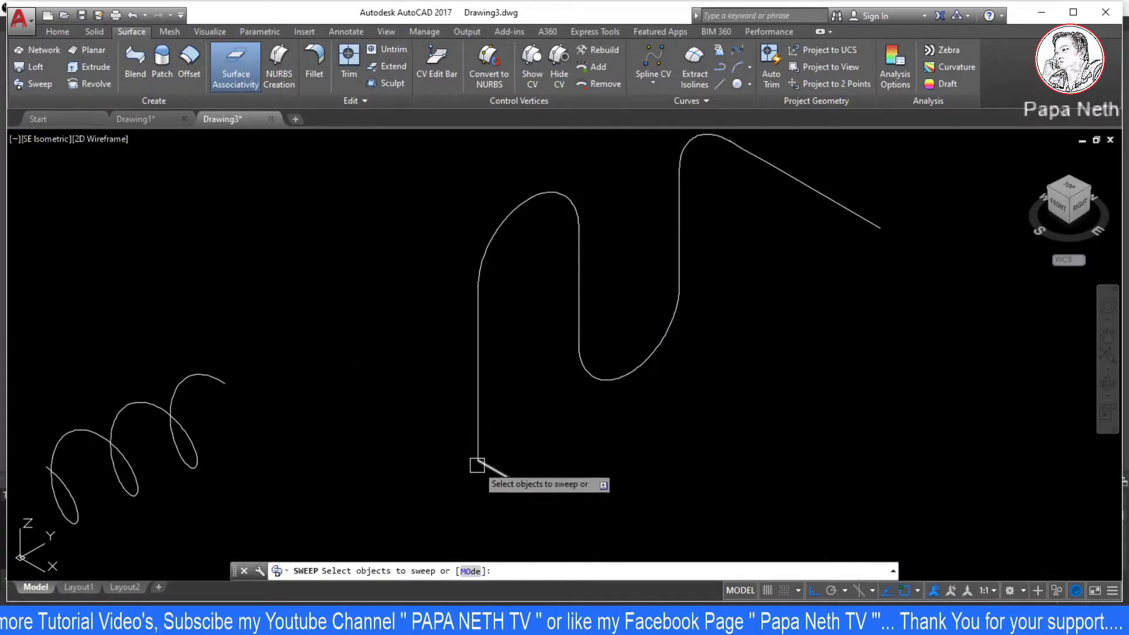
left_click(494, 469)
key("Return")
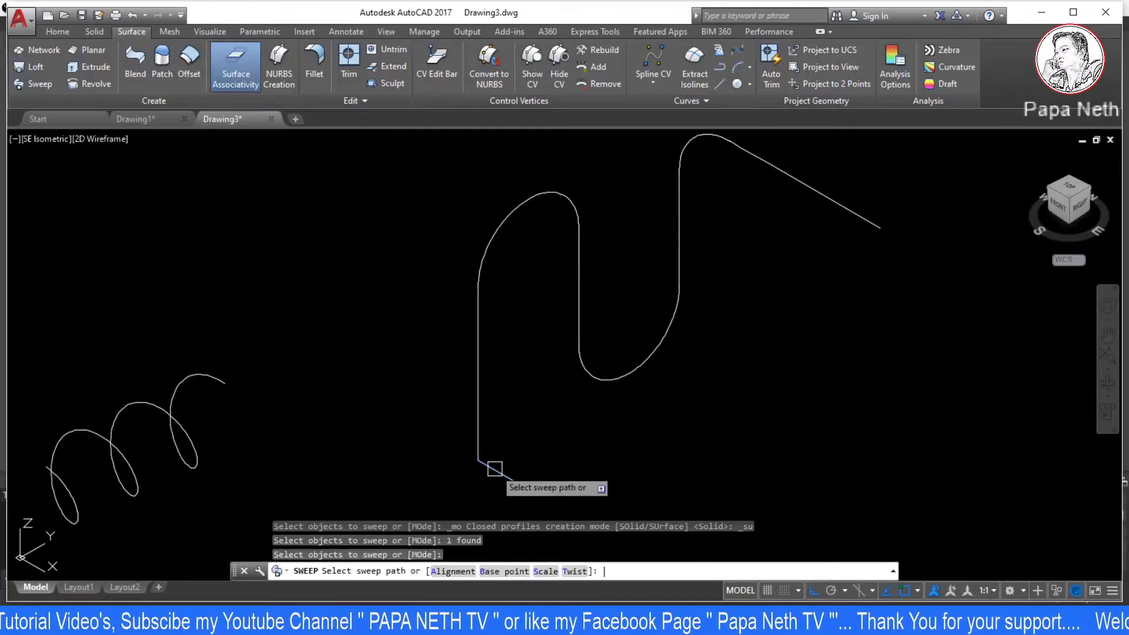
left_click(574, 572)
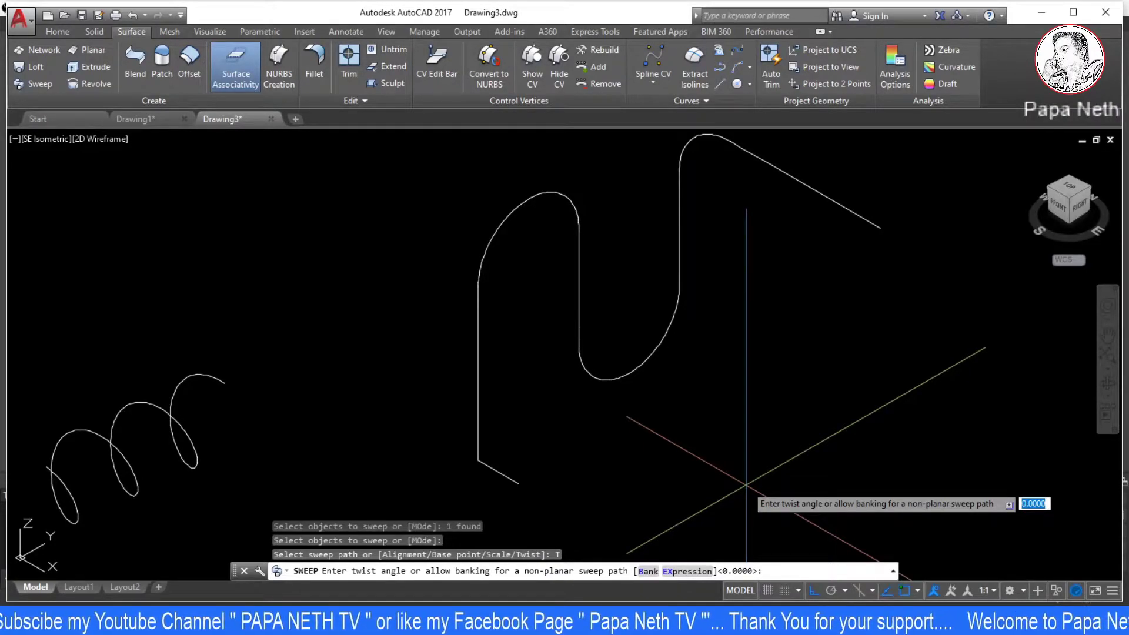
type("1500")
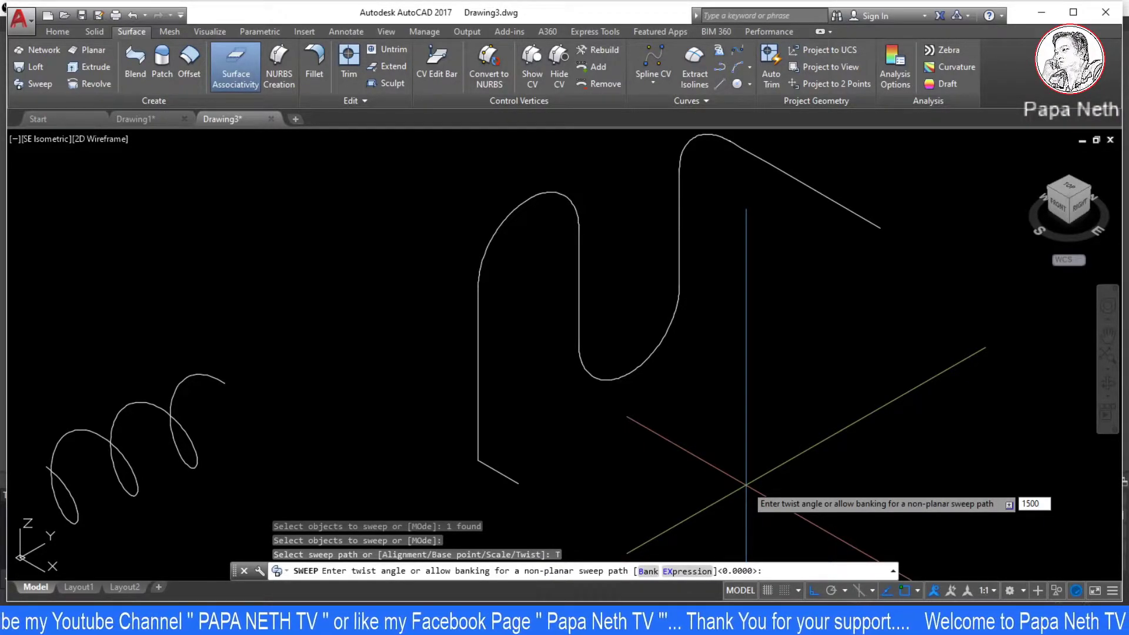
key("Return")
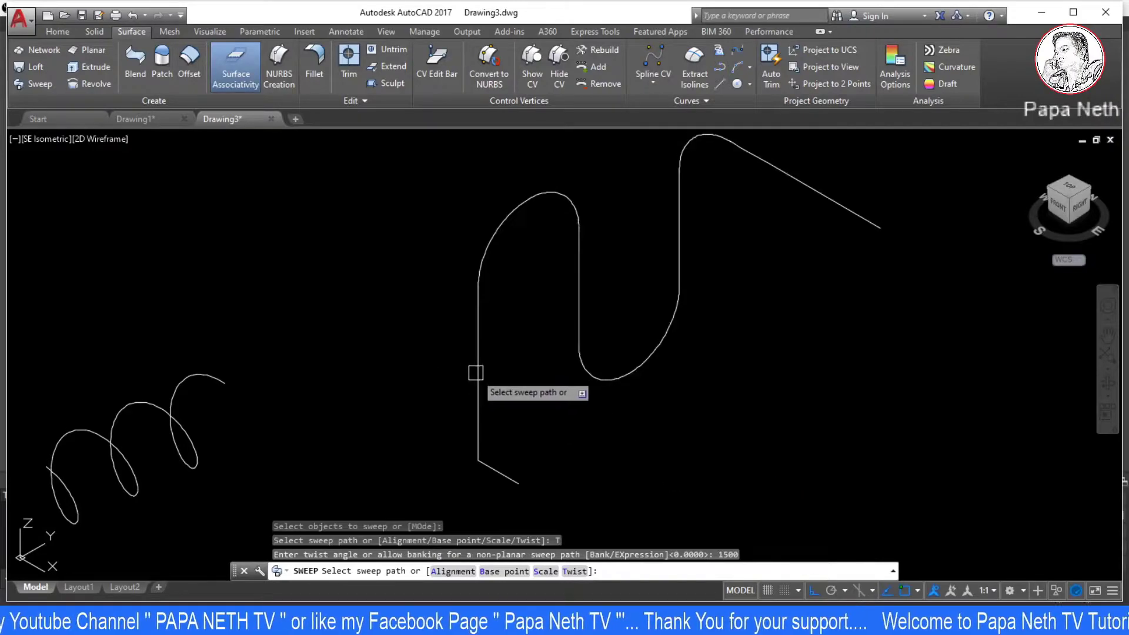
left_click(477, 375)
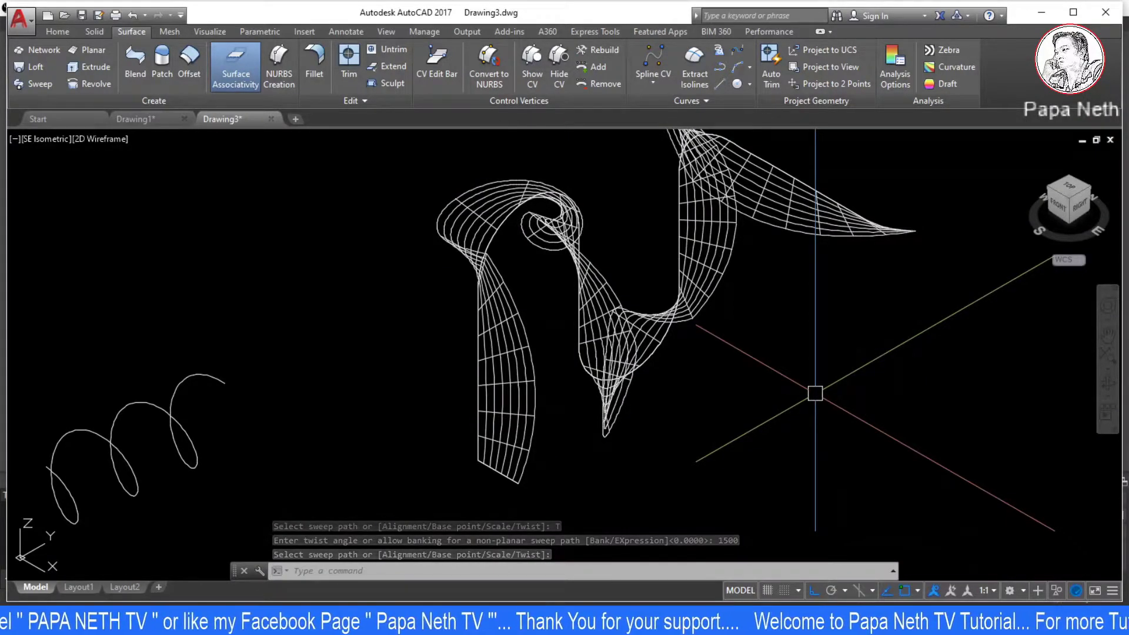
- Reframe the view to check the curled ribbon, then undo the 1500° sweep
scroll(470, 166, "down", 2)
scroll(530, 294, "up", 3)
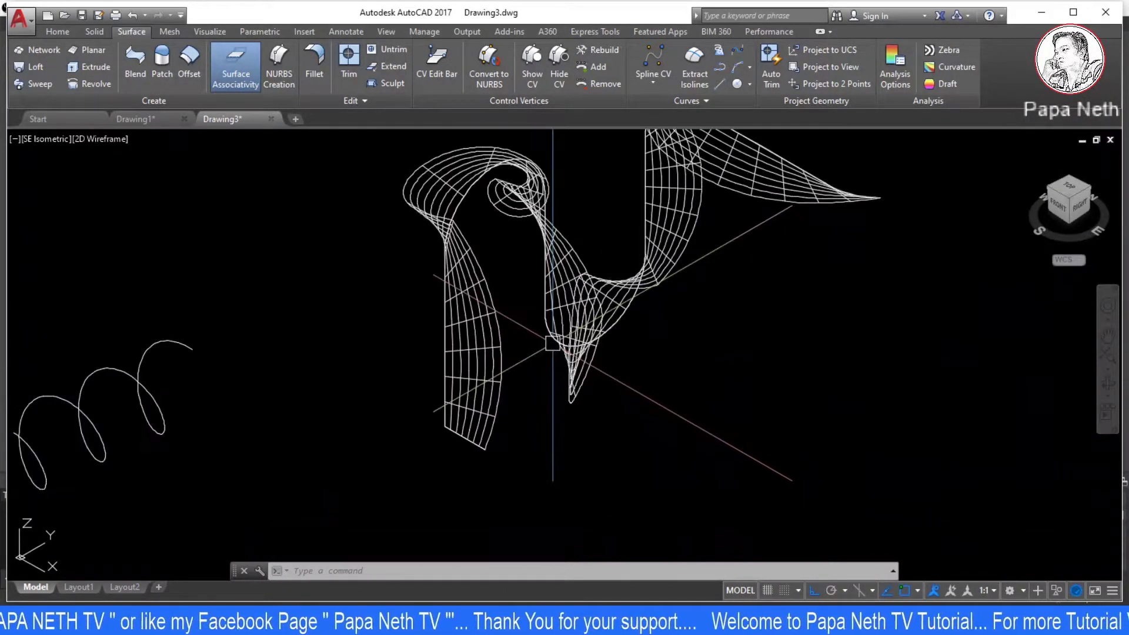
middle_click_drag(558, 377, 577, 404)
right_click(577, 405)
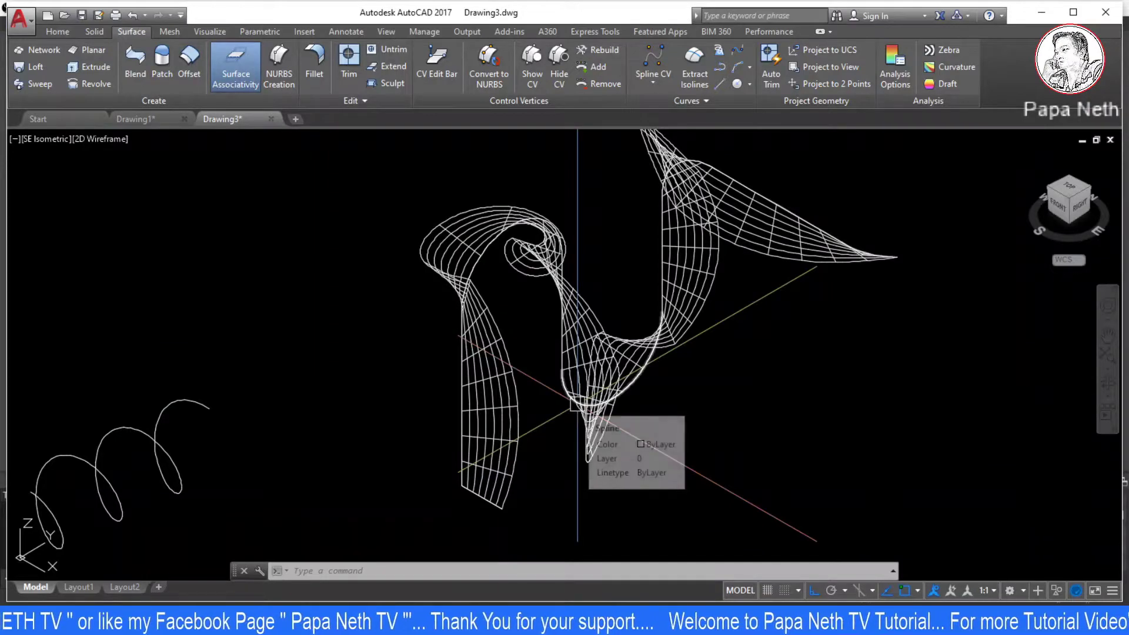
key("ctrl+z")
key("ctrl+z")
key("Escape")
key("Escape")
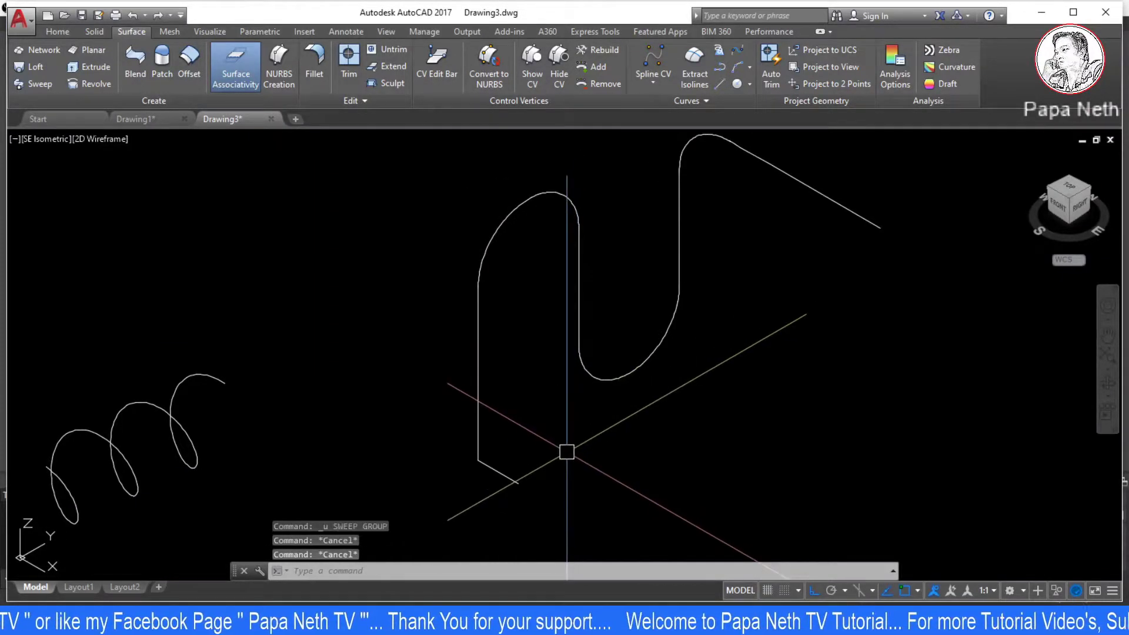
left_click(45, 84)
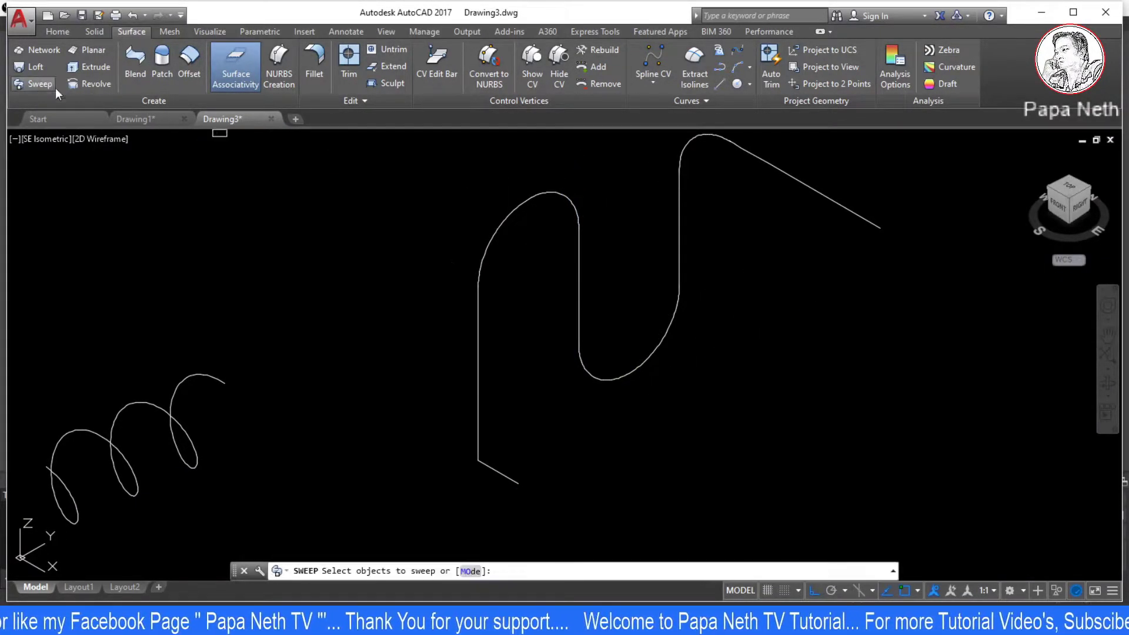
left_click(493, 467)
key("Return")
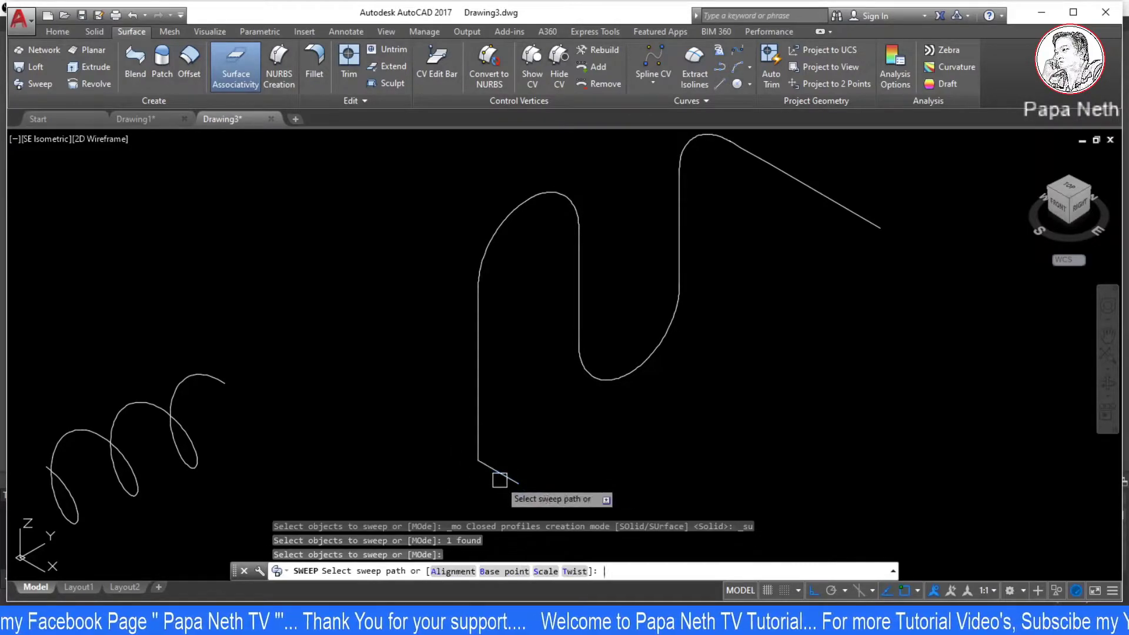
left_click(574, 572)
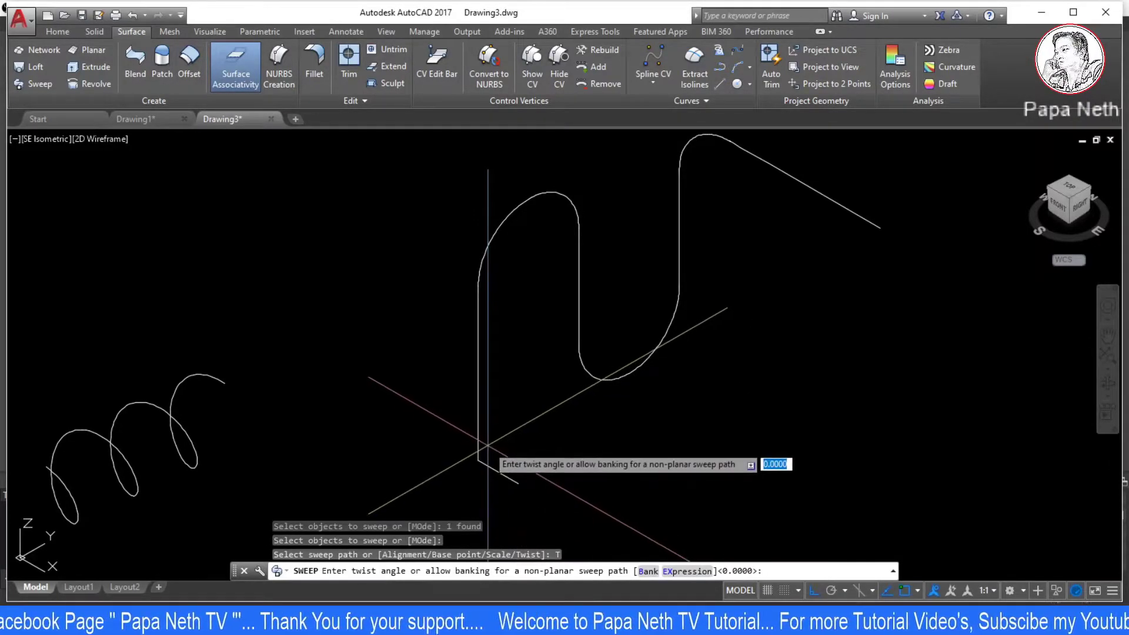
type("2")
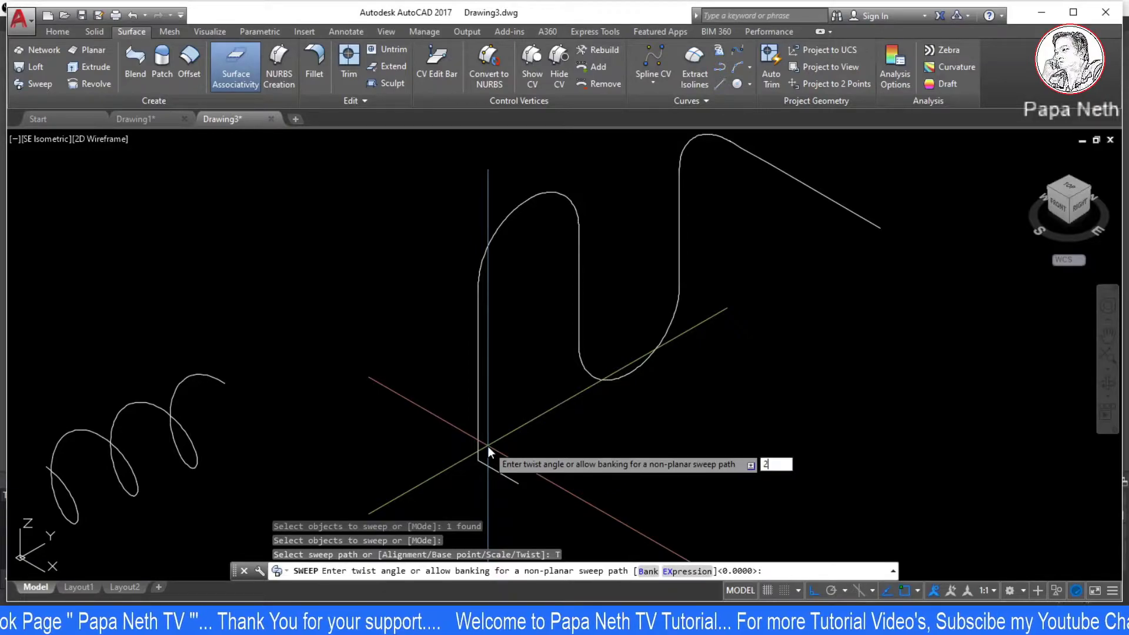
type("500")
key("Return")
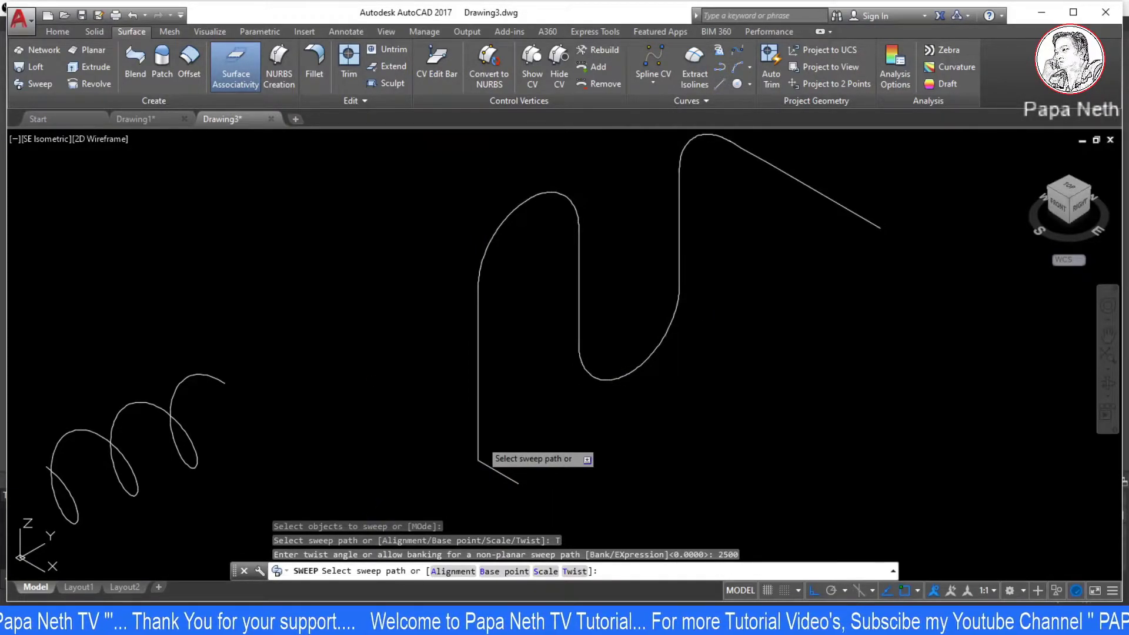
left_click(479, 442)
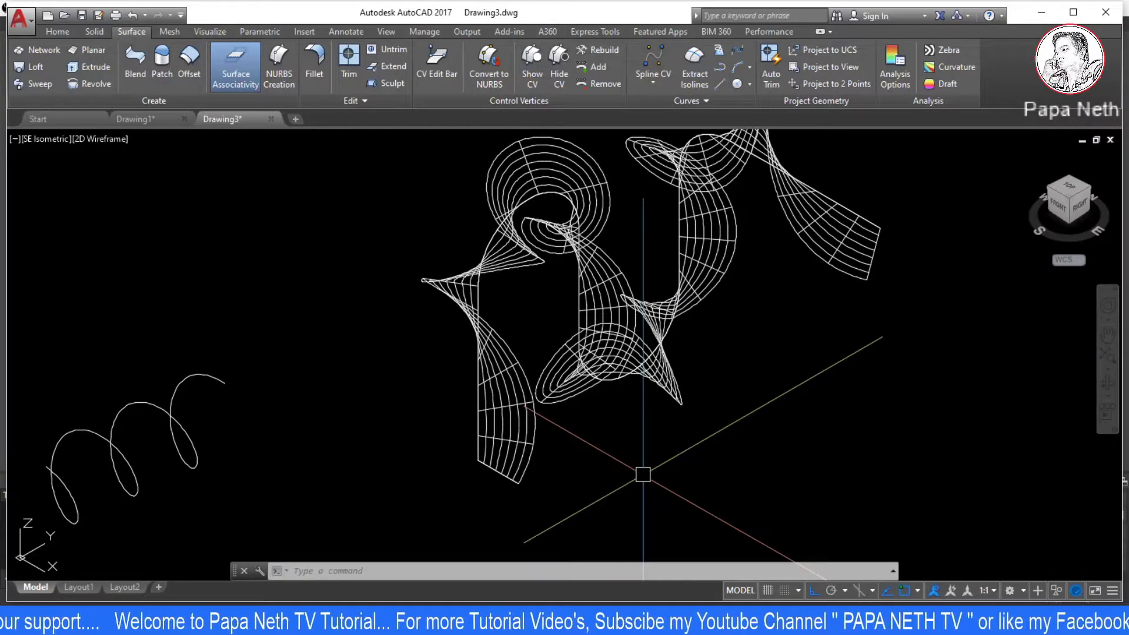
key("ctrl+z")
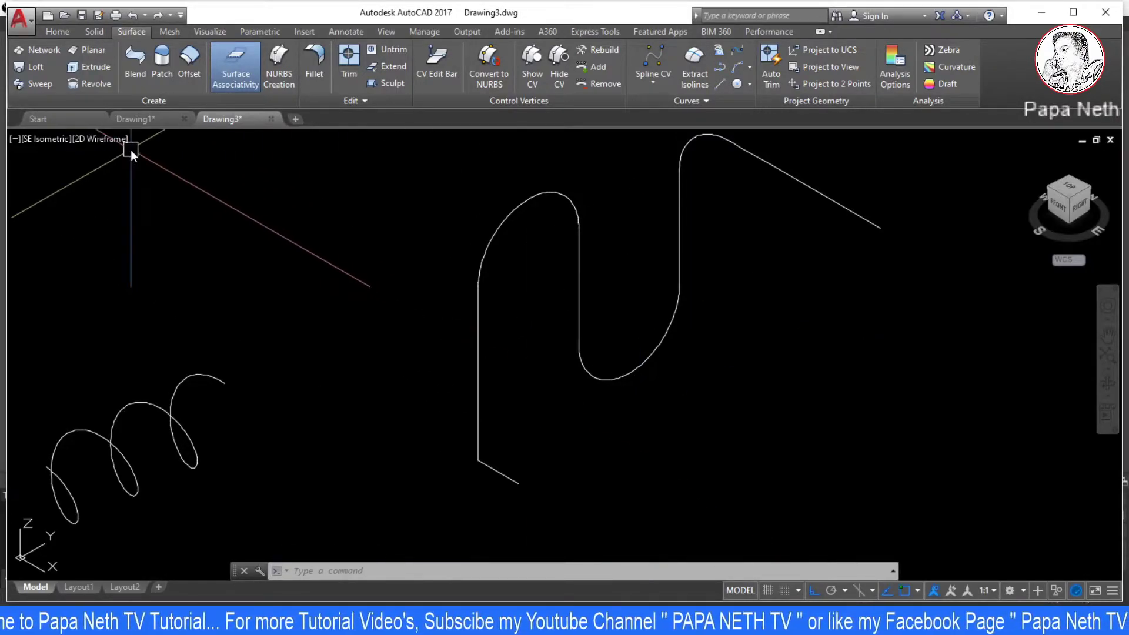
- Sweep the short line along the S-curve with a 4000° twist, forming a dense coiled ribbon
key("Escape")
left_click(36, 84)
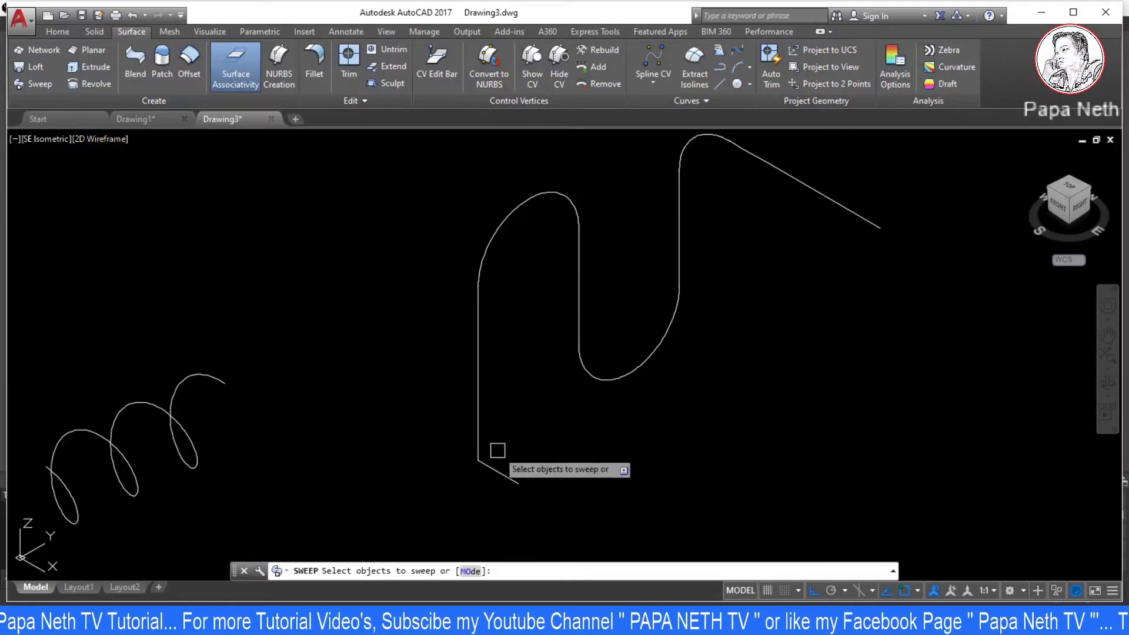
left_click(495, 470)
key("Return")
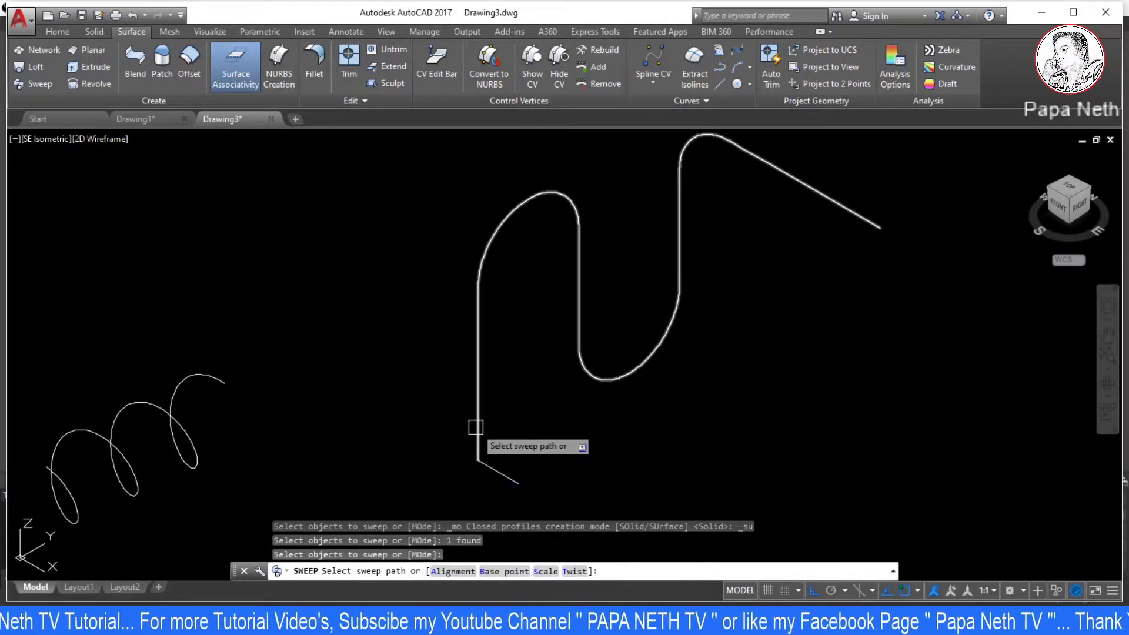
left_click(581, 570)
type("4")
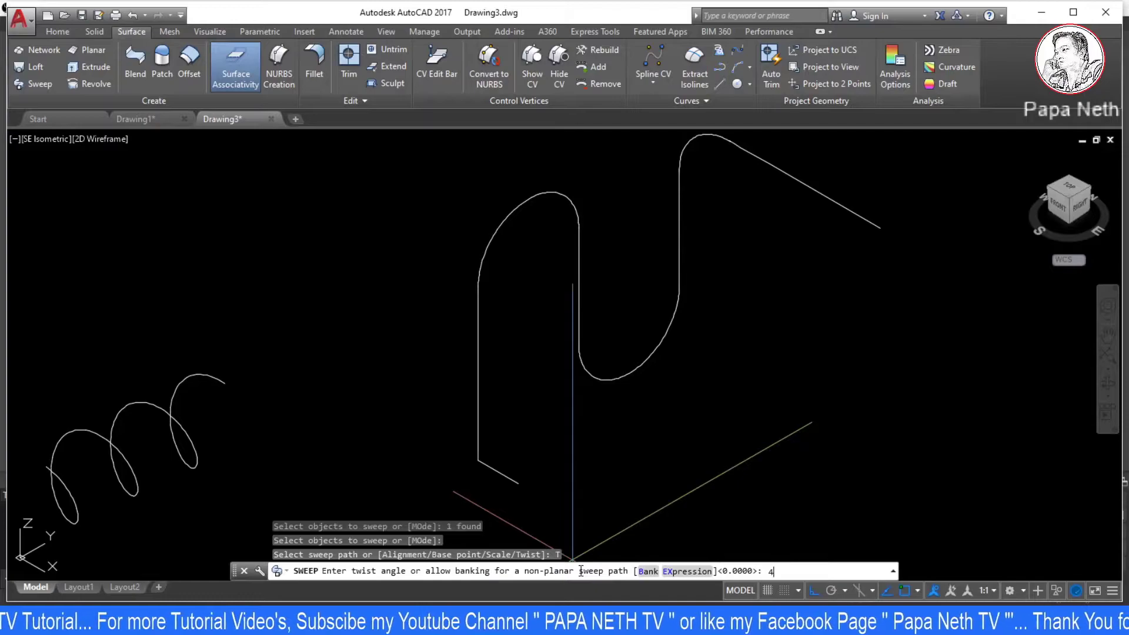
type("000")
key("Return")
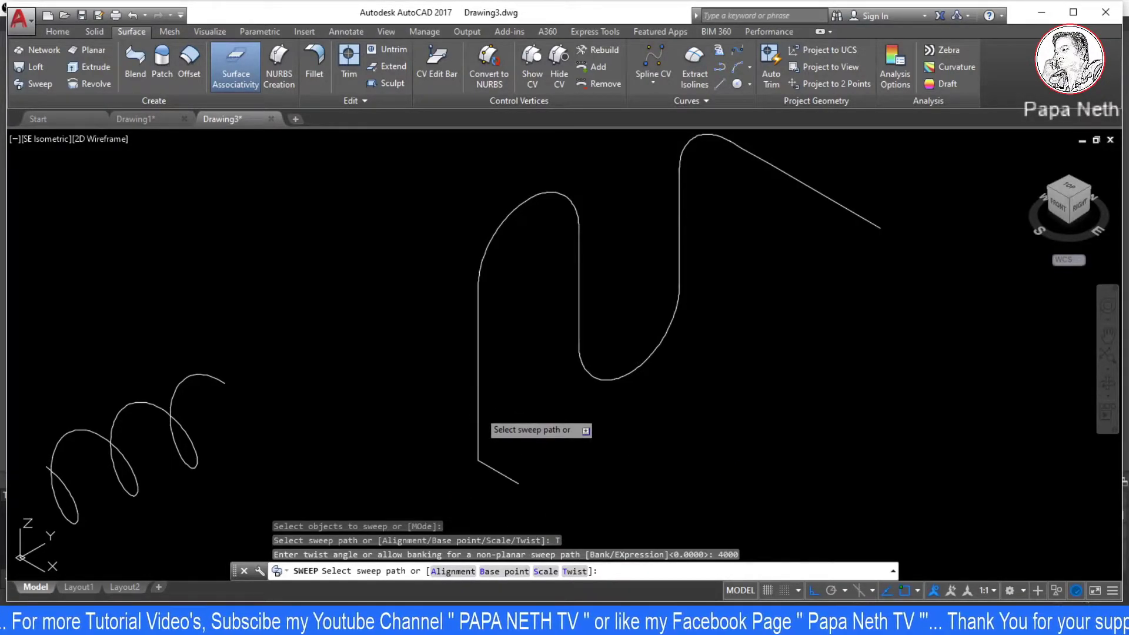
left_click(478, 410)
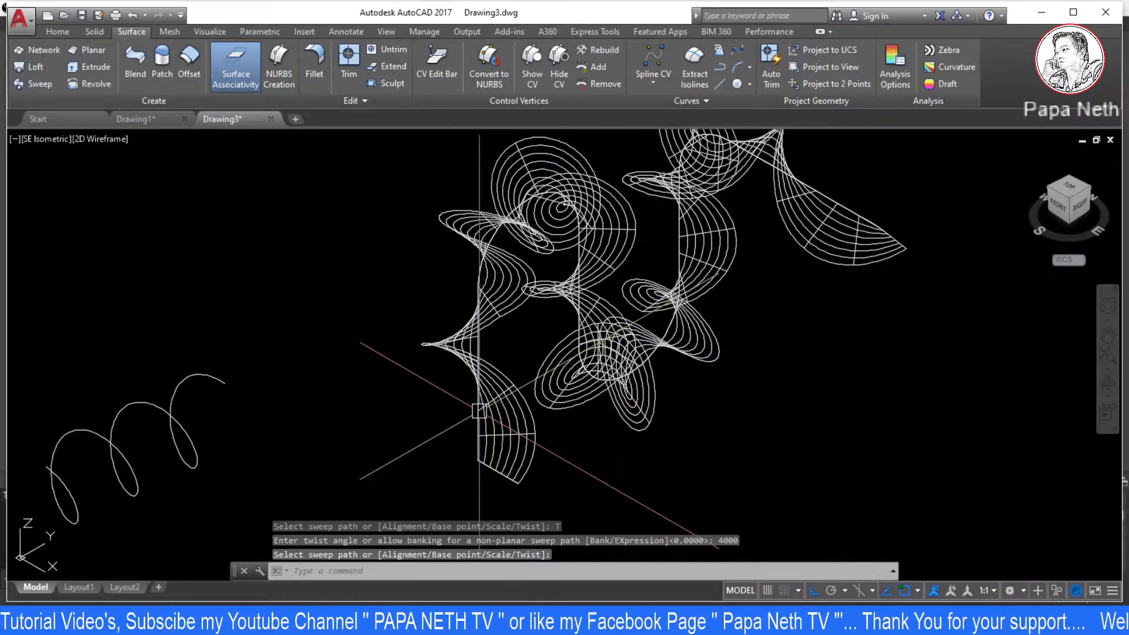
key("Escape")
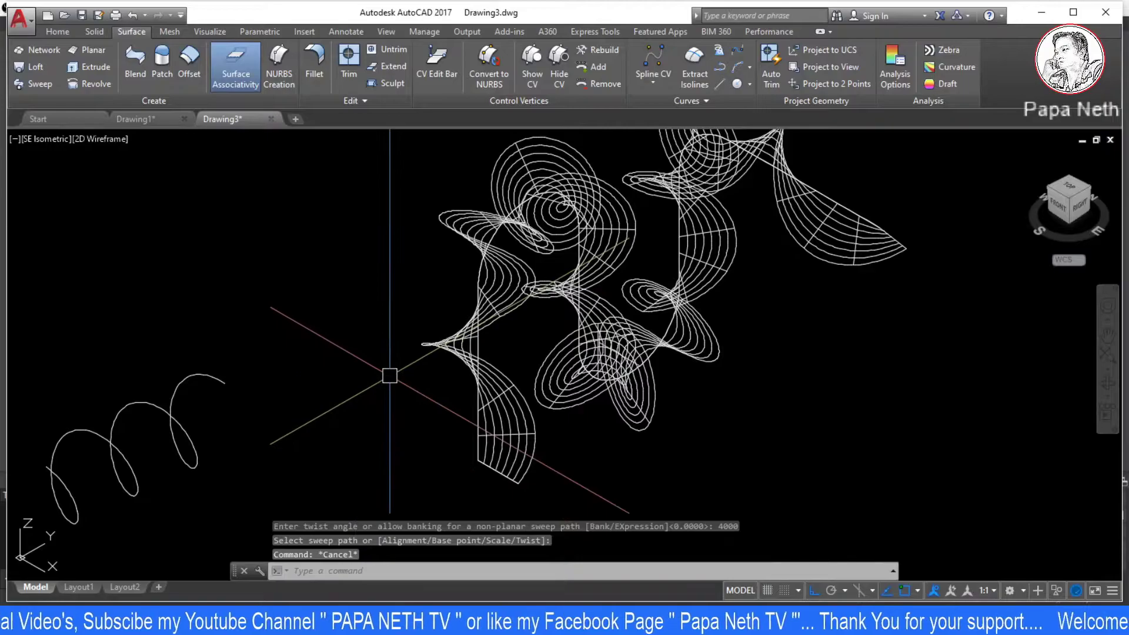
- Zoom over the 4000° coiled ribbon, then undo twice to remove the sweep
scroll(389, 375, "up", 2)
scroll(550, 323, "up", 1)
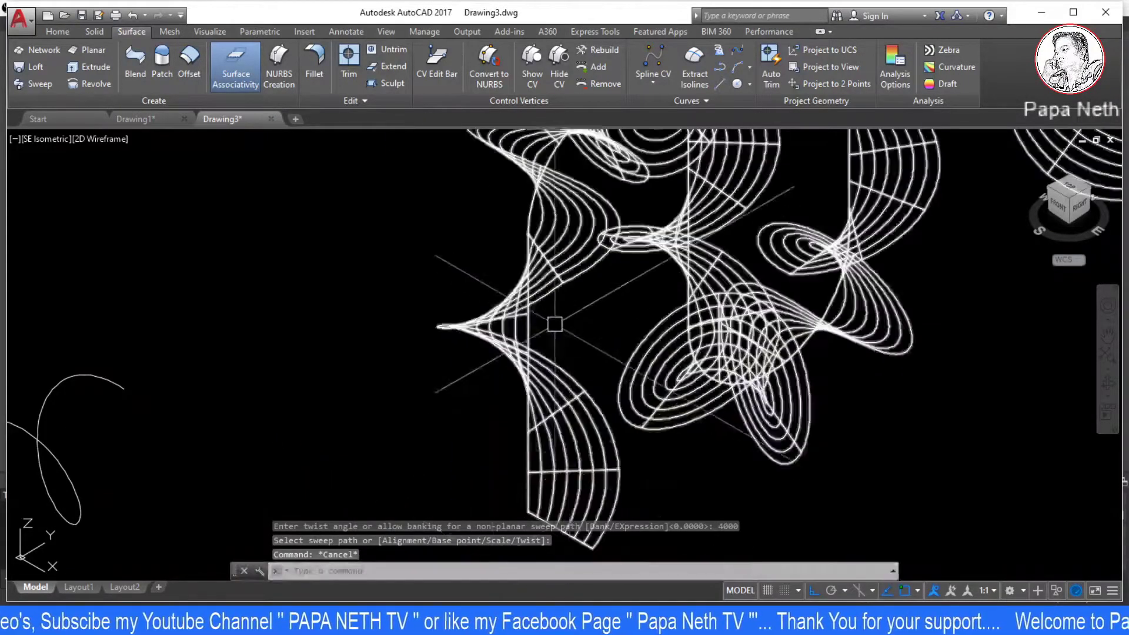
scroll(550, 323, "down", 5)
scroll(550, 472, "down", 1)
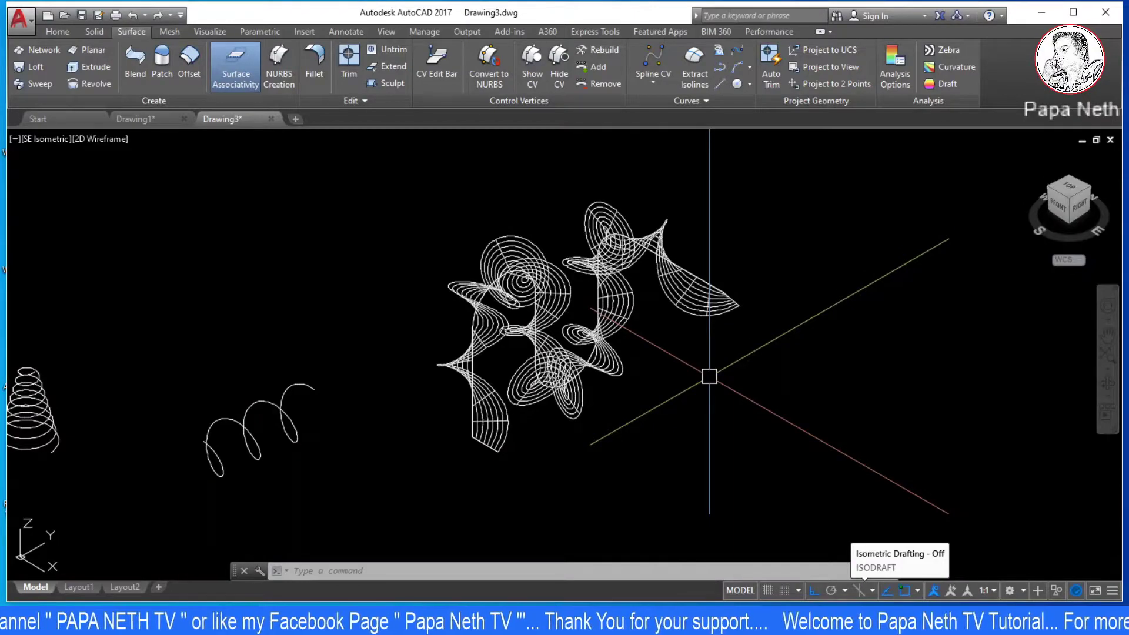
key("ctrl+z")
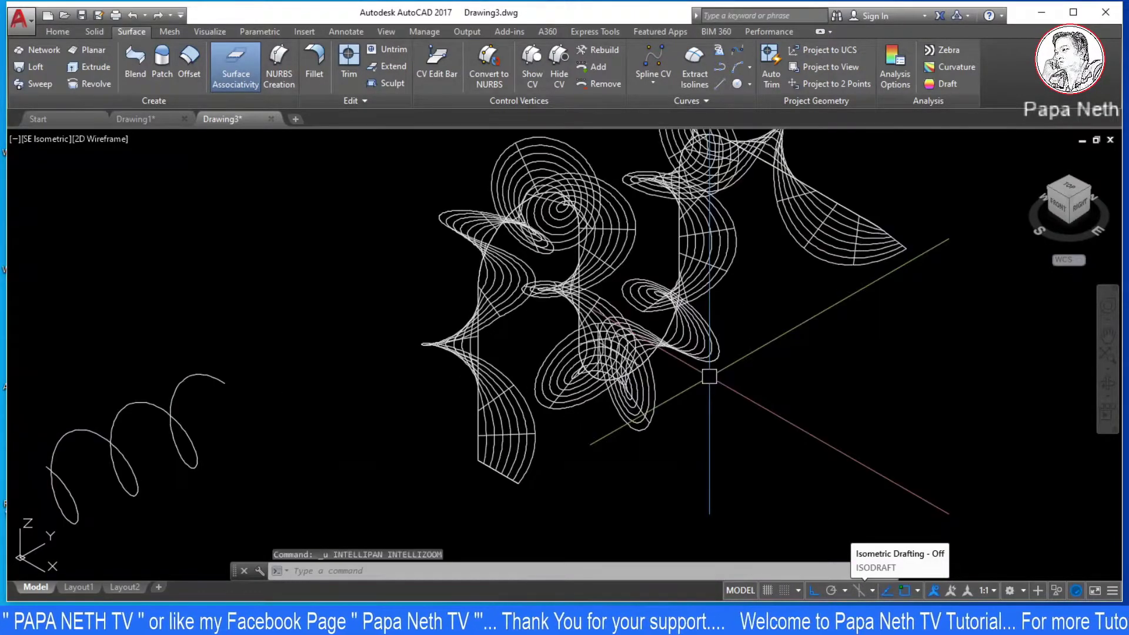
key("ctrl+z")
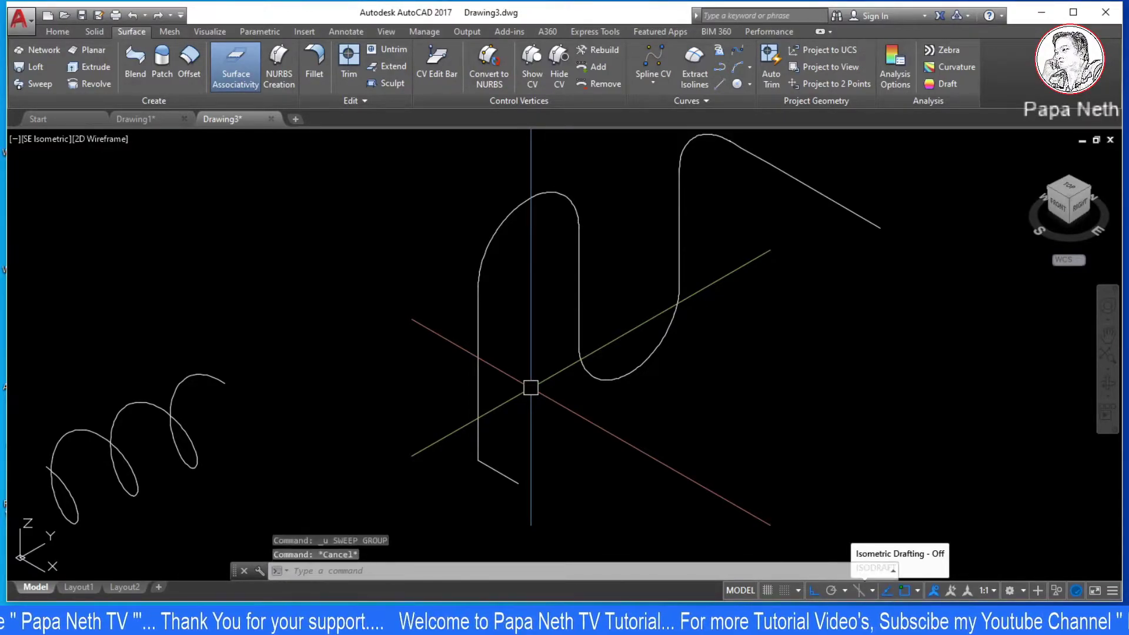
- Sweep the short line along the S-curve with an 1800° twist and centre the ribbon in view
left_click(40, 83)
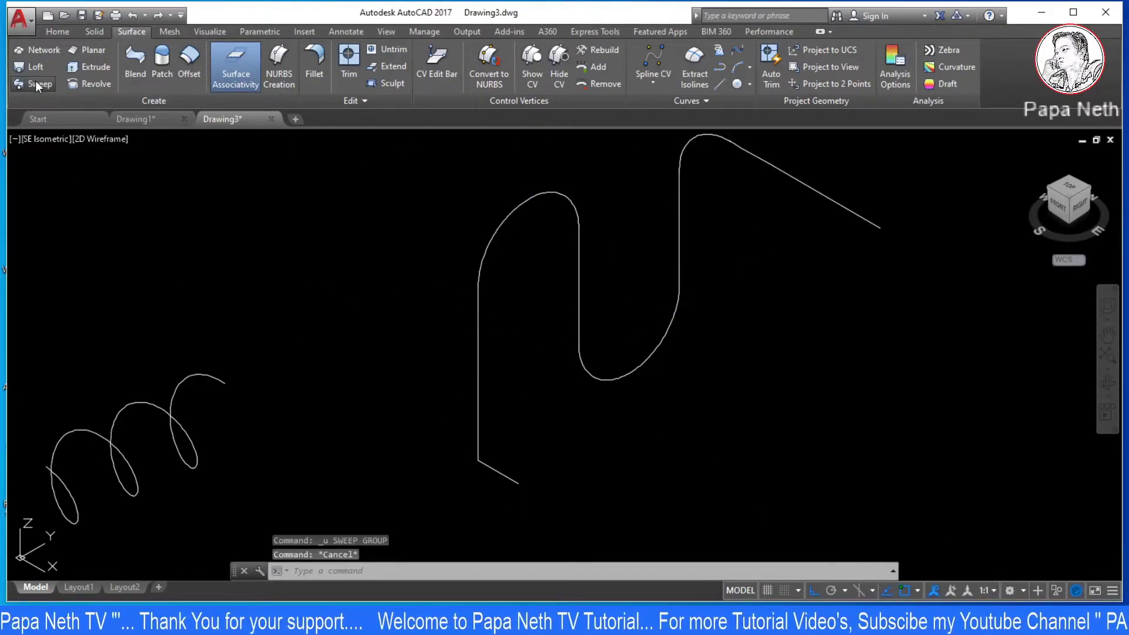
left_click(512, 478)
key("Return")
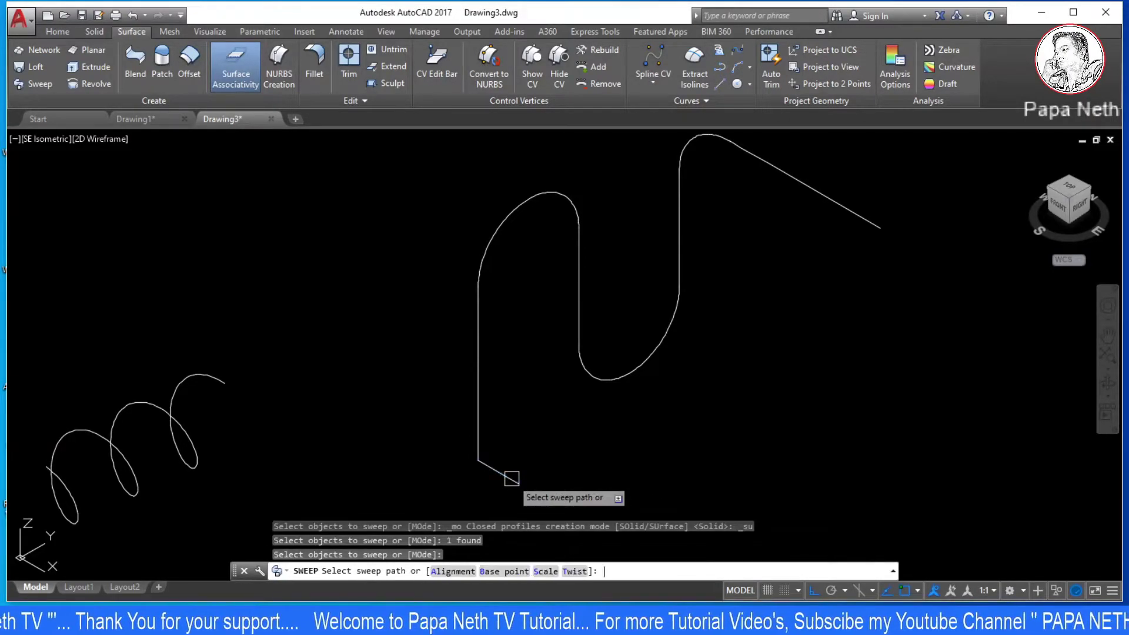
left_click(575, 571)
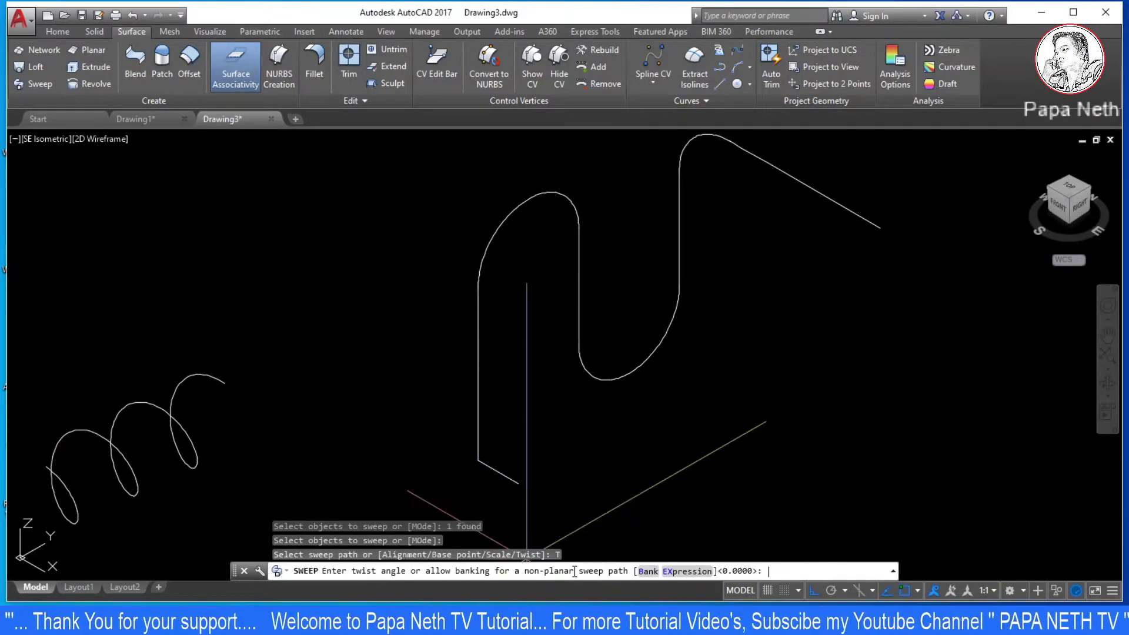
type("18")
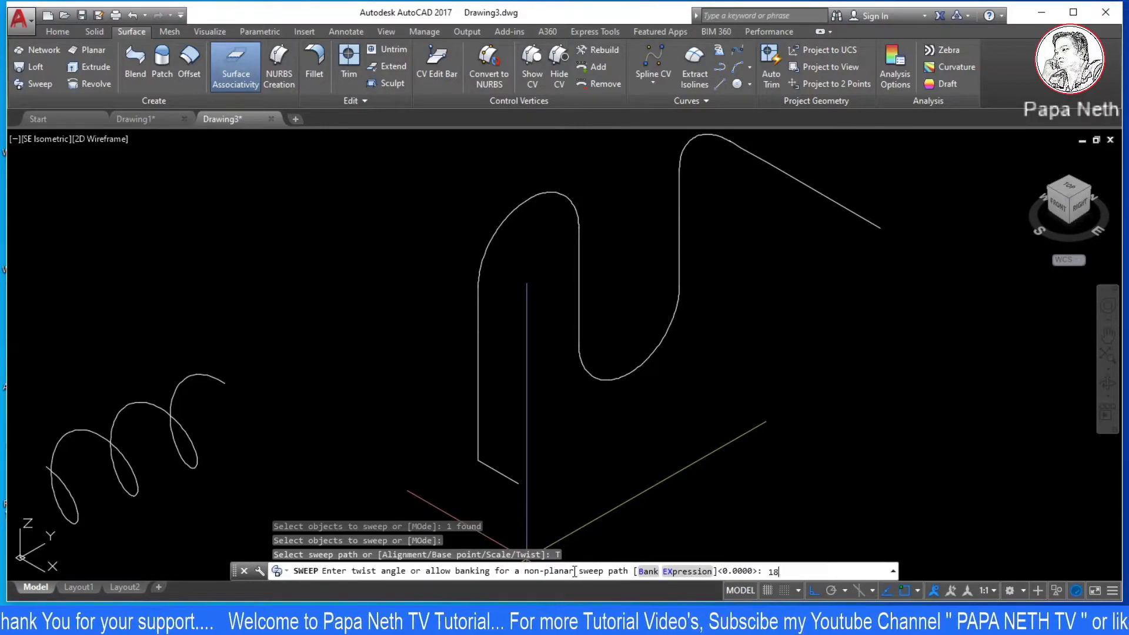
type("00")
key("Return")
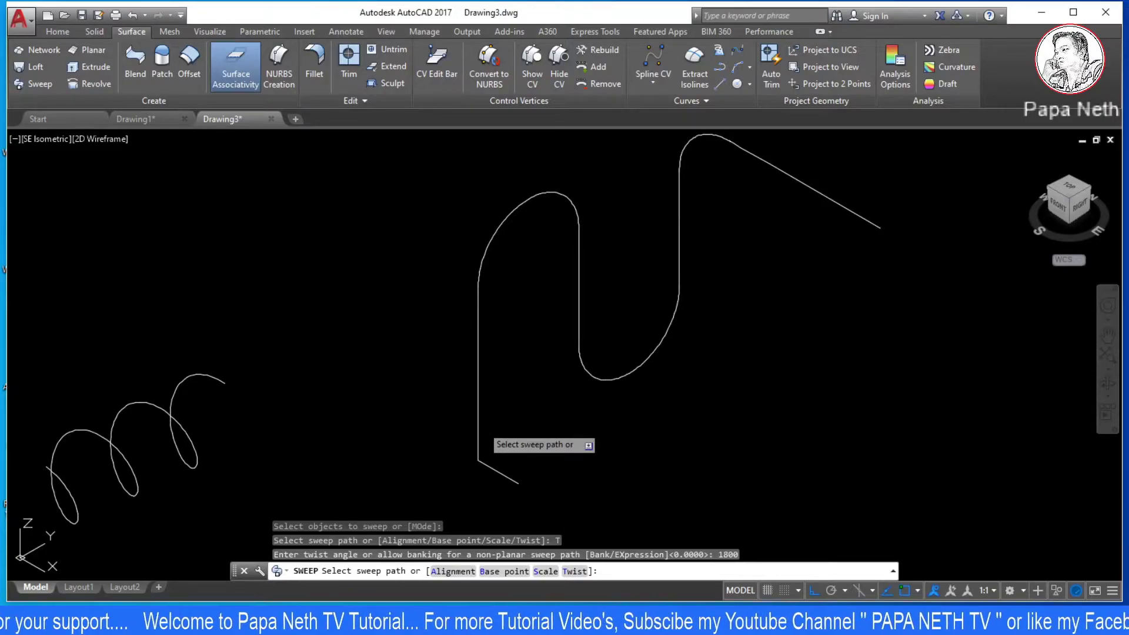
left_click(482, 426)
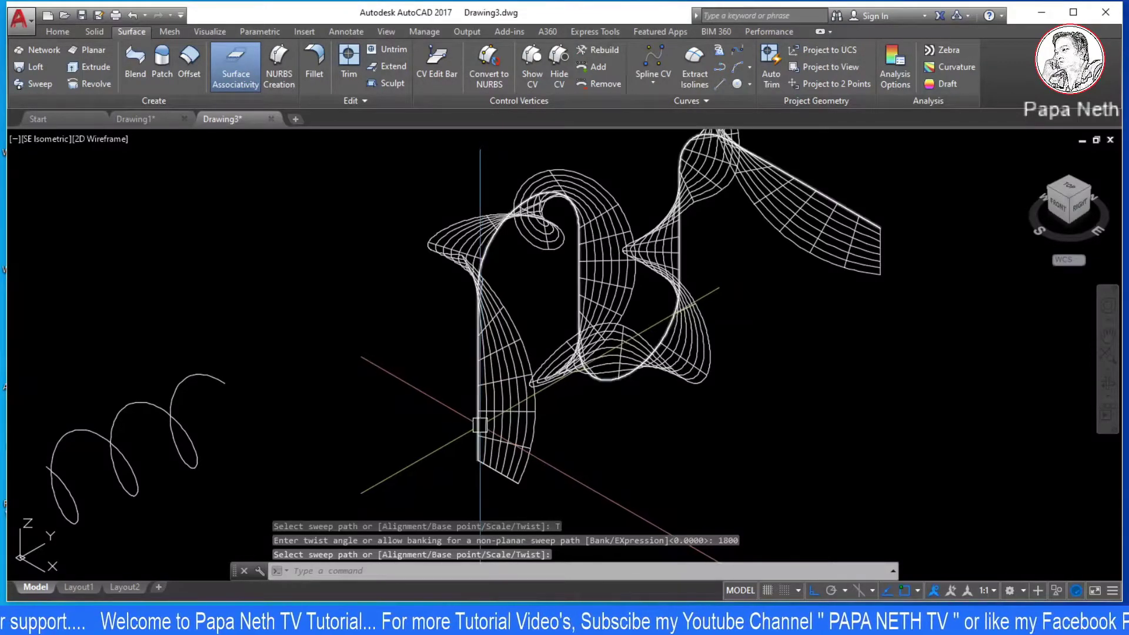
key("Escape")
middle_click_drag(596, 394, 529, 414)
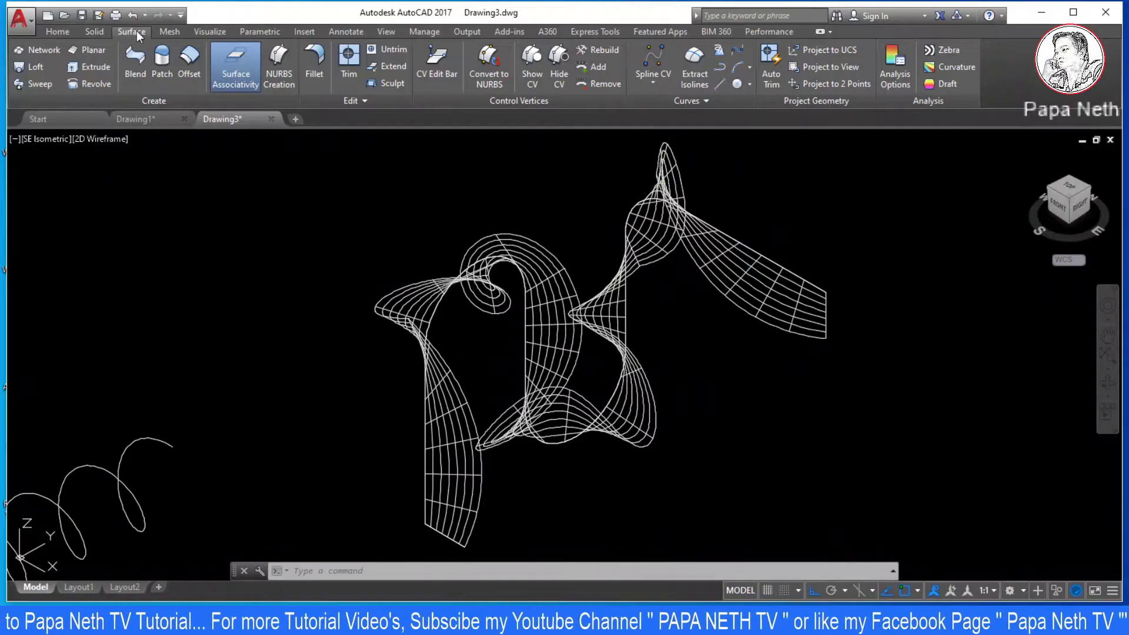
- Switch the visual style from 2D Wireframe to Shaded with Edges via the Home tab
left_click(58, 31)
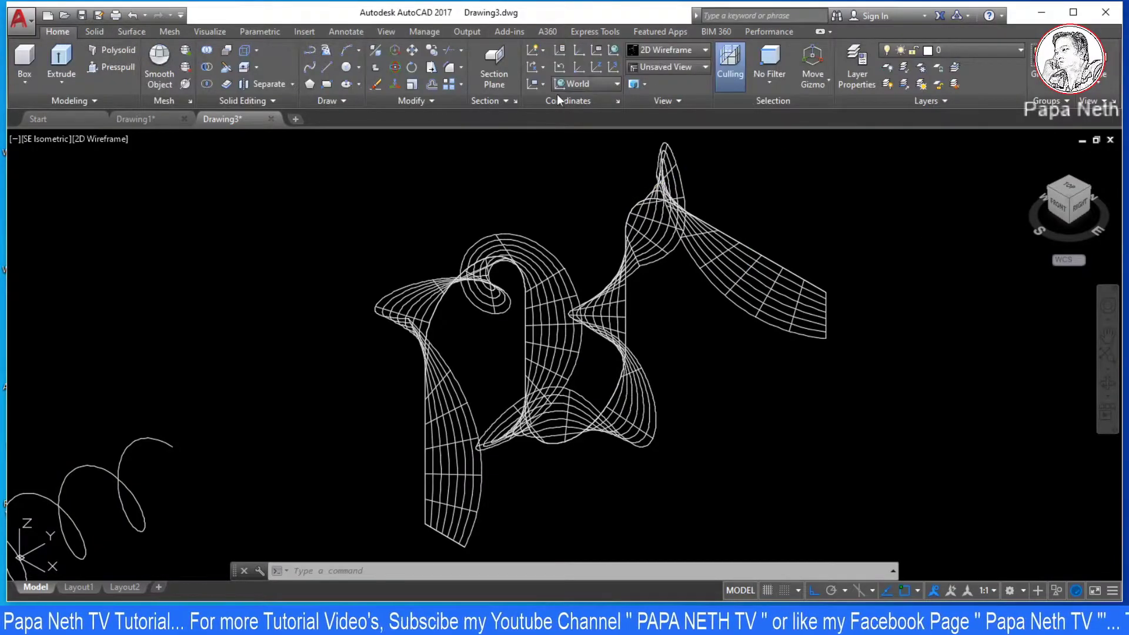
left_click(672, 51)
left_click(709, 134)
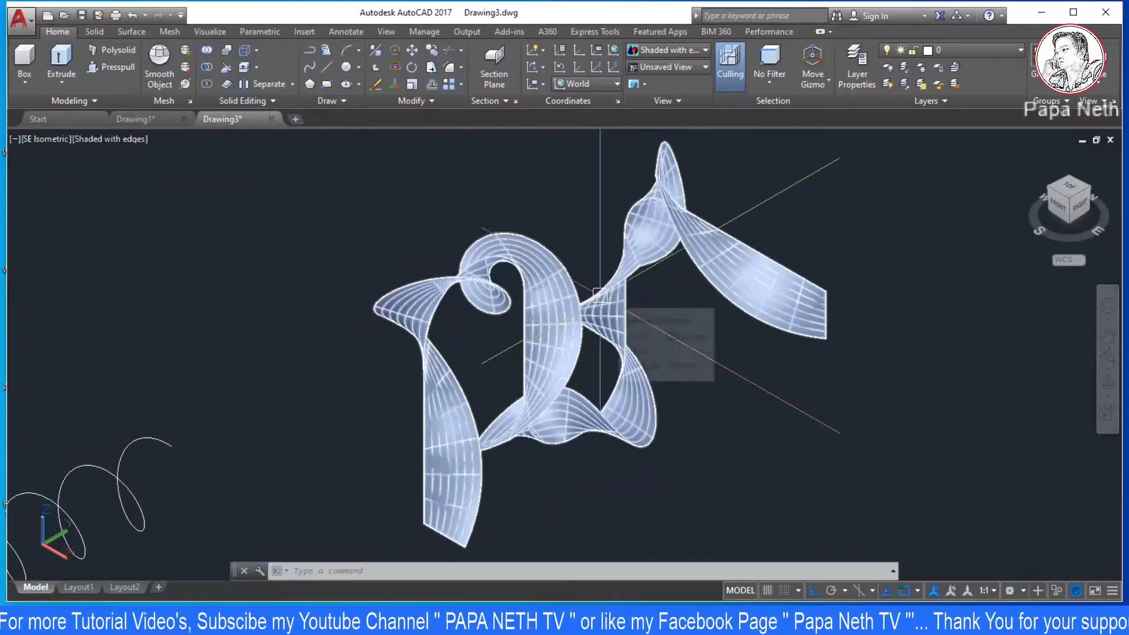
- Run Extract Edges on the twisted ribbon surface, then cancel the repeated prompt
left_click(243, 54)
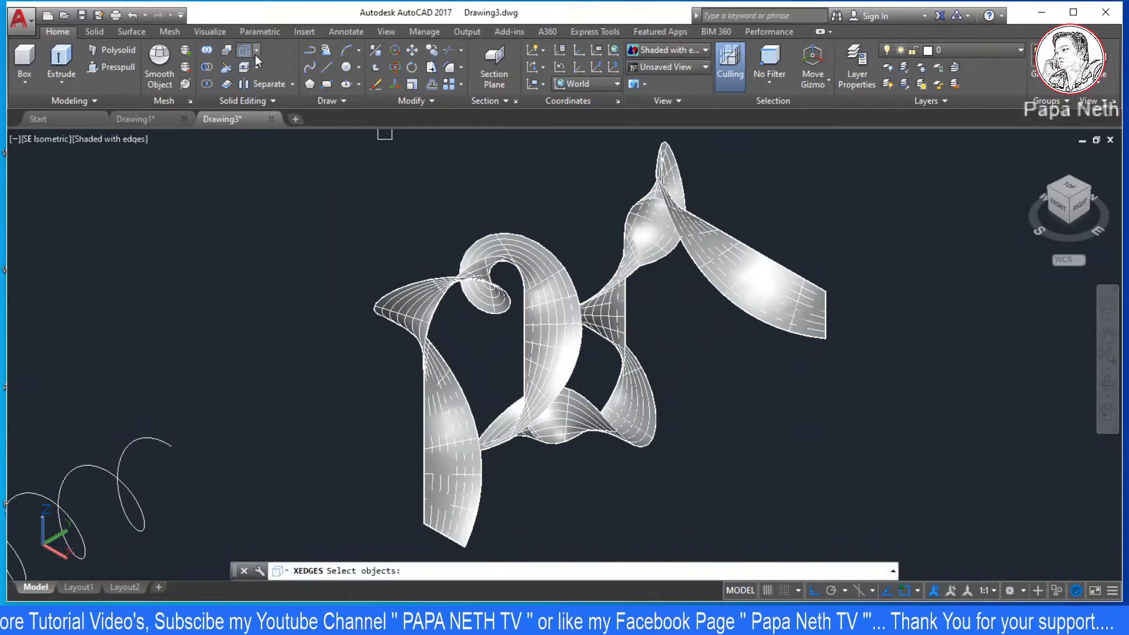
left_click(257, 54)
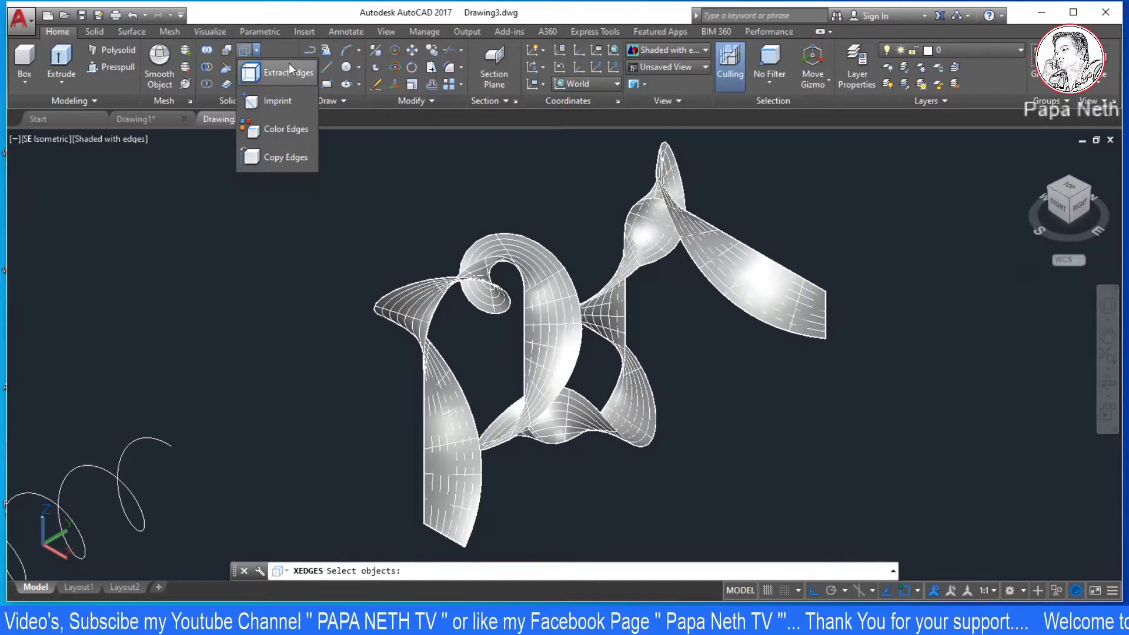
left_click(277, 73)
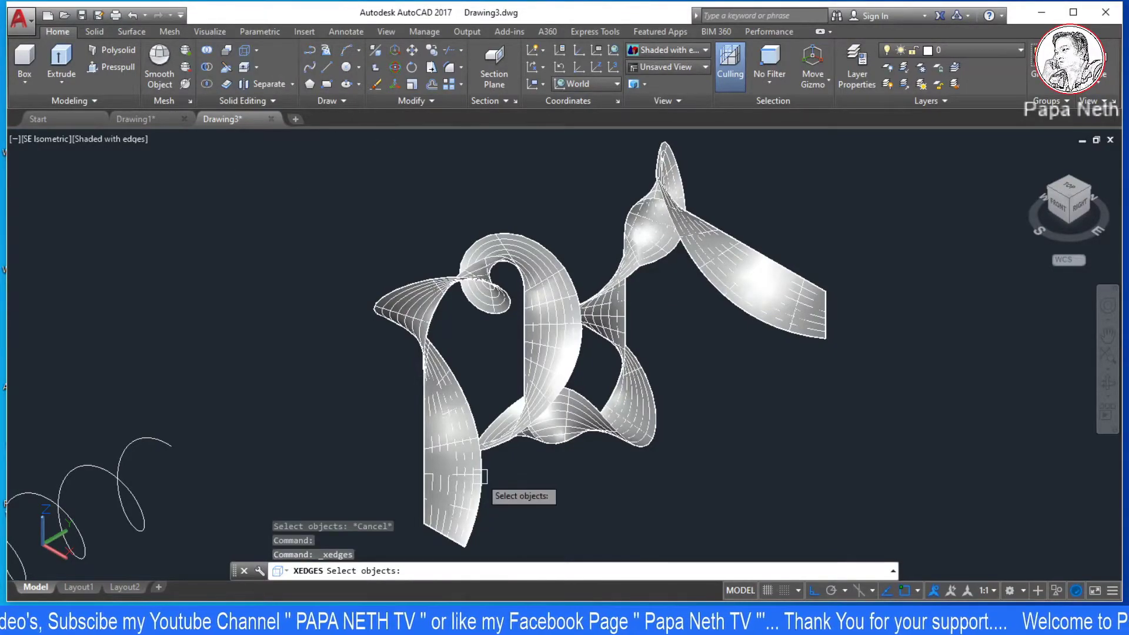
left_click(466, 449)
key("Return")
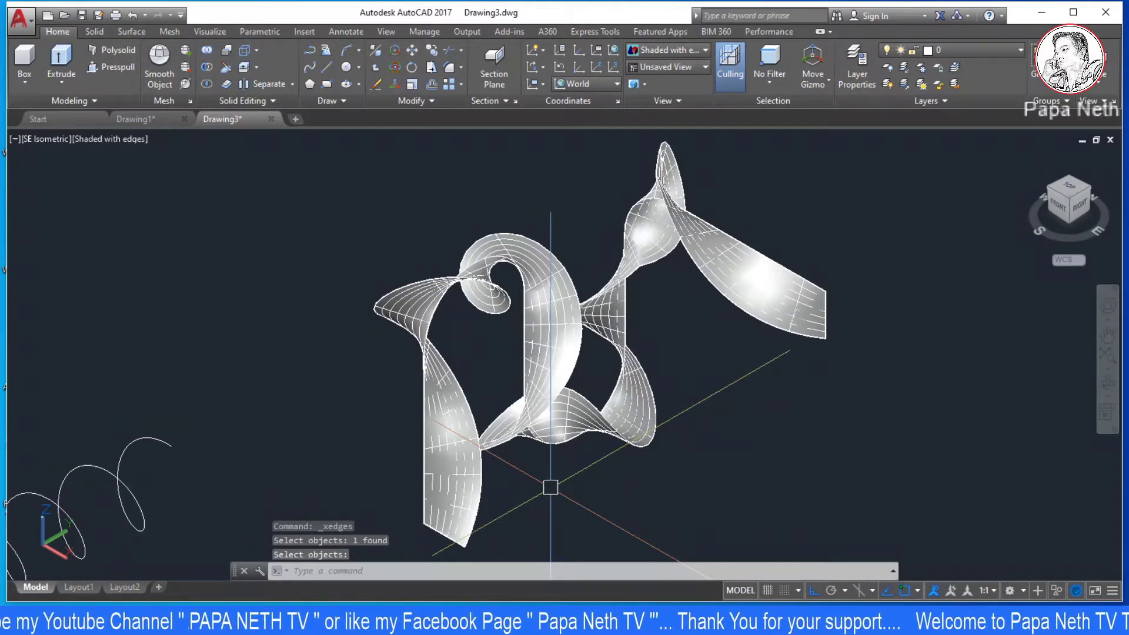
key("Escape")
key("Return")
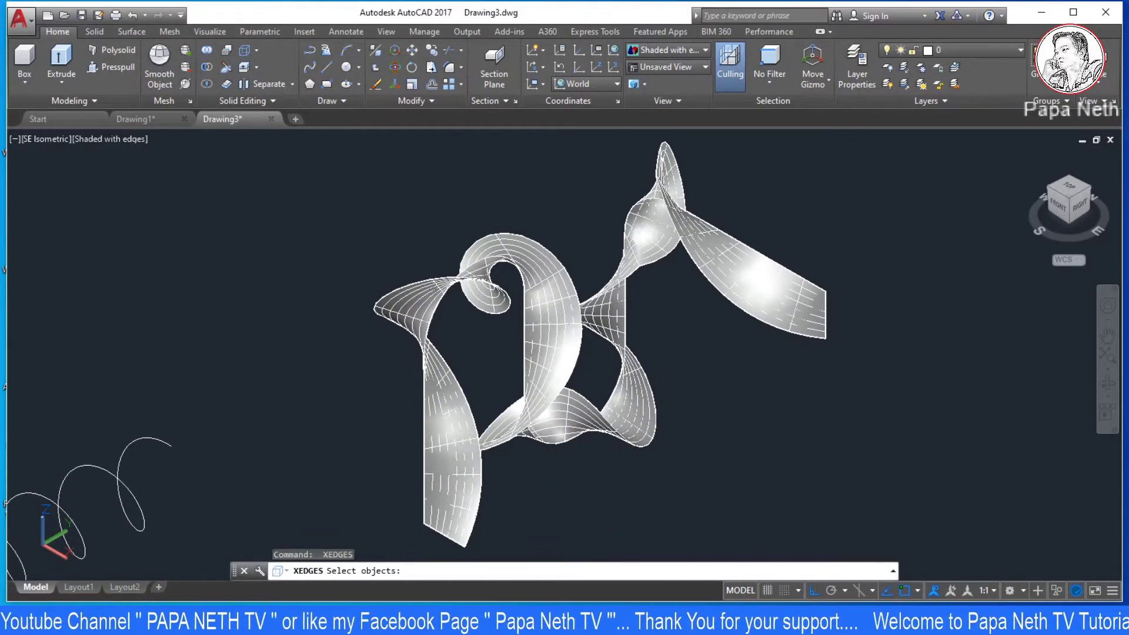
key("Escape")
key("Escape")
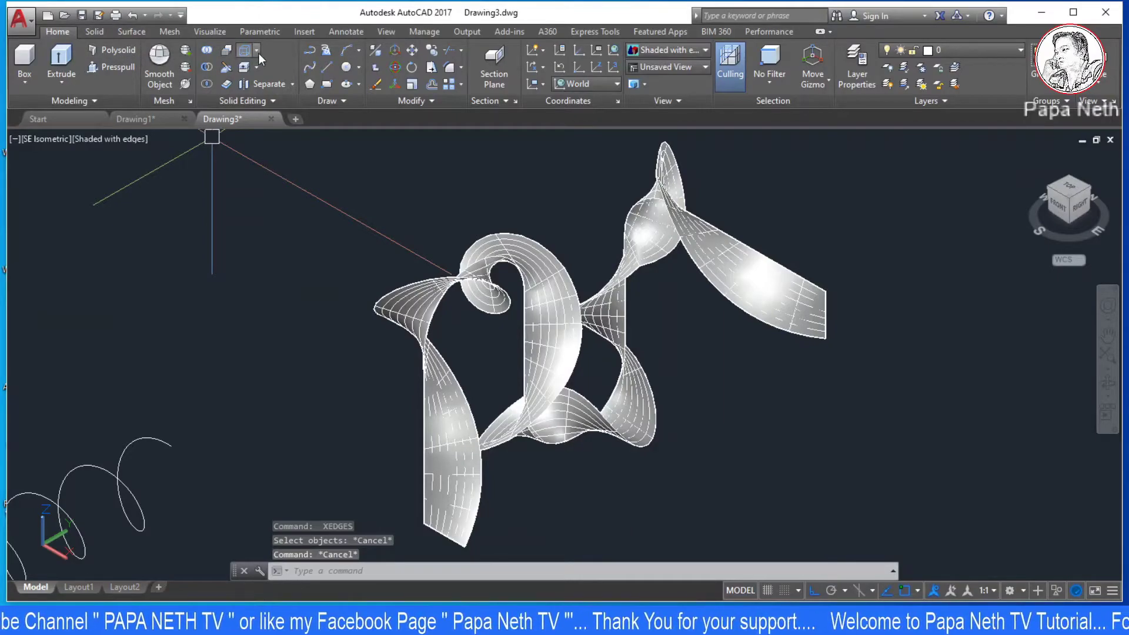
- Extract edges from the ribbon again, selecting it in two picks, then repeat on it
left_click(257, 51)
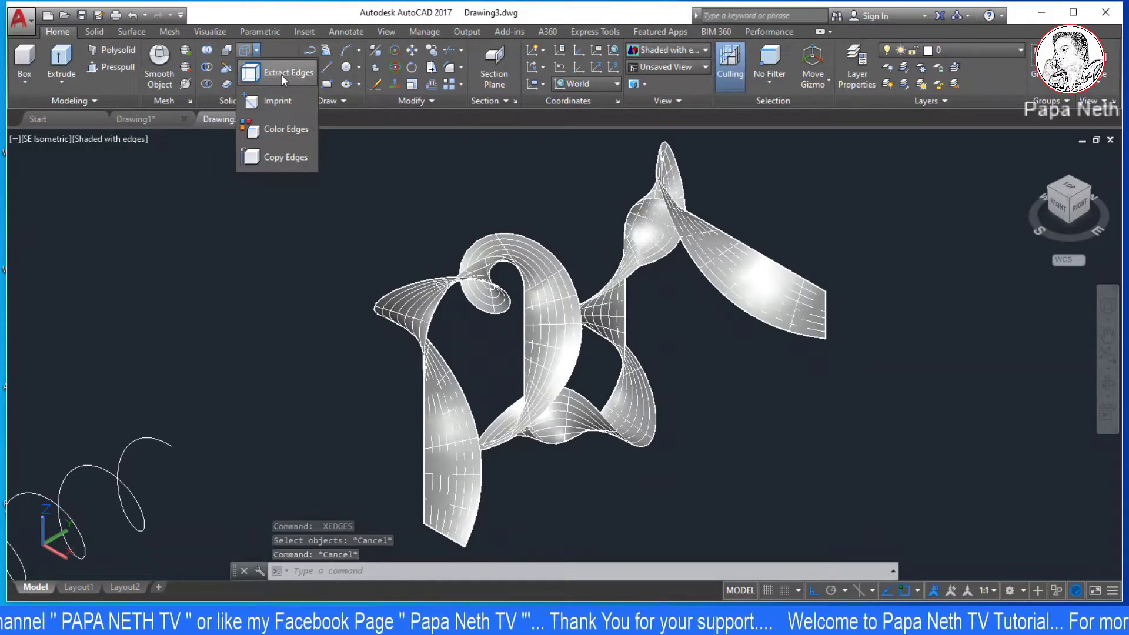
left_click(270, 70)
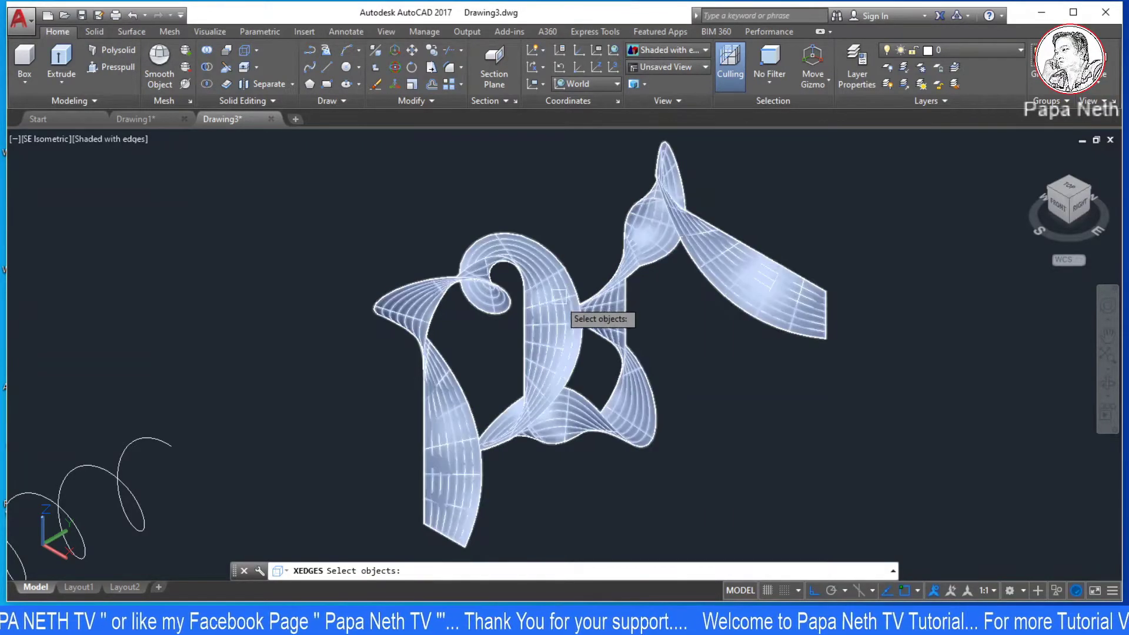
left_click(575, 284)
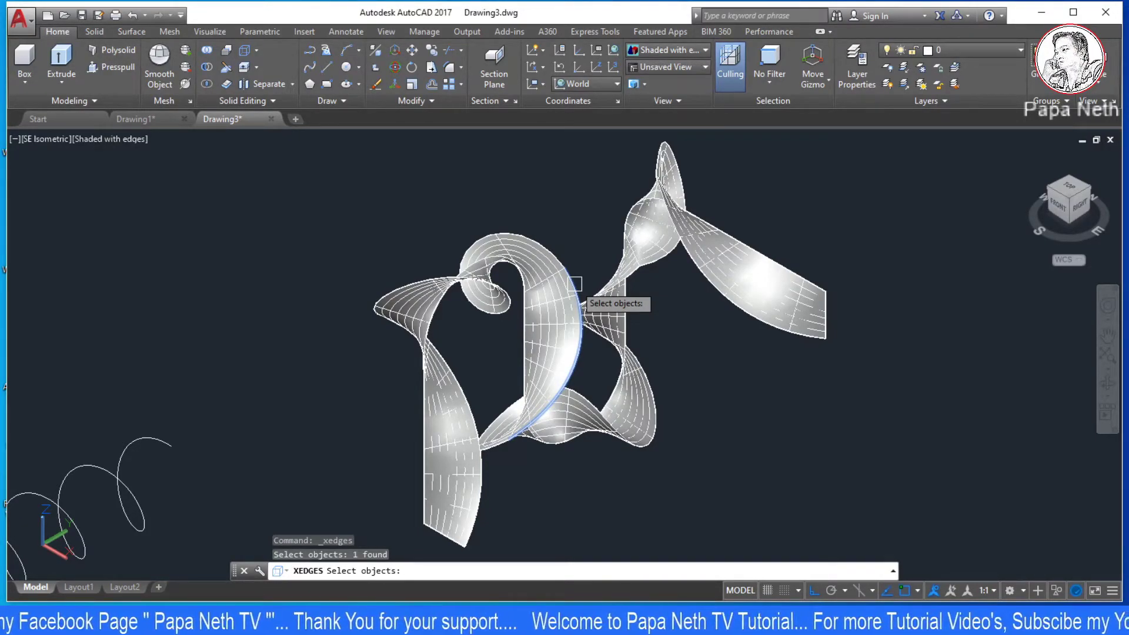
left_click(544, 250)
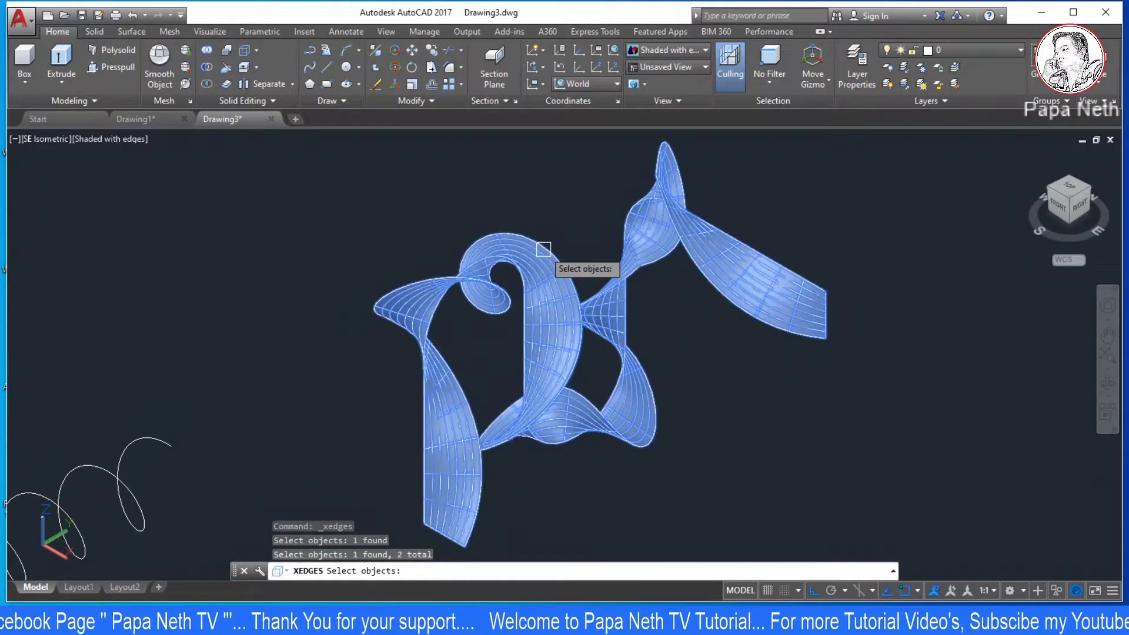
key("Return")
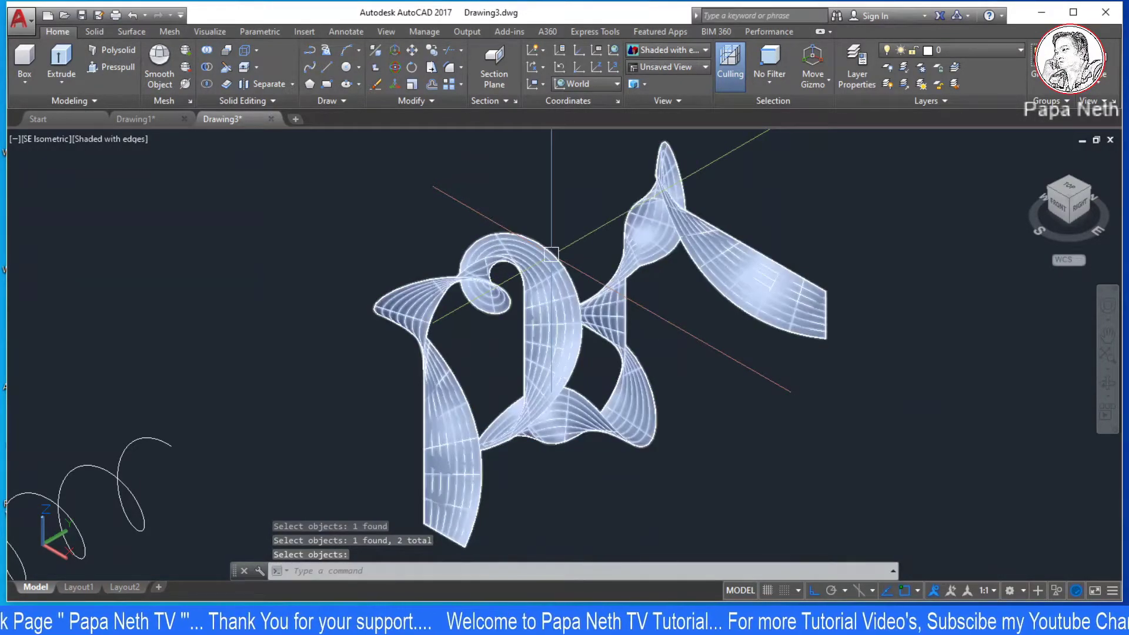
key("Return")
left_click(427, 300)
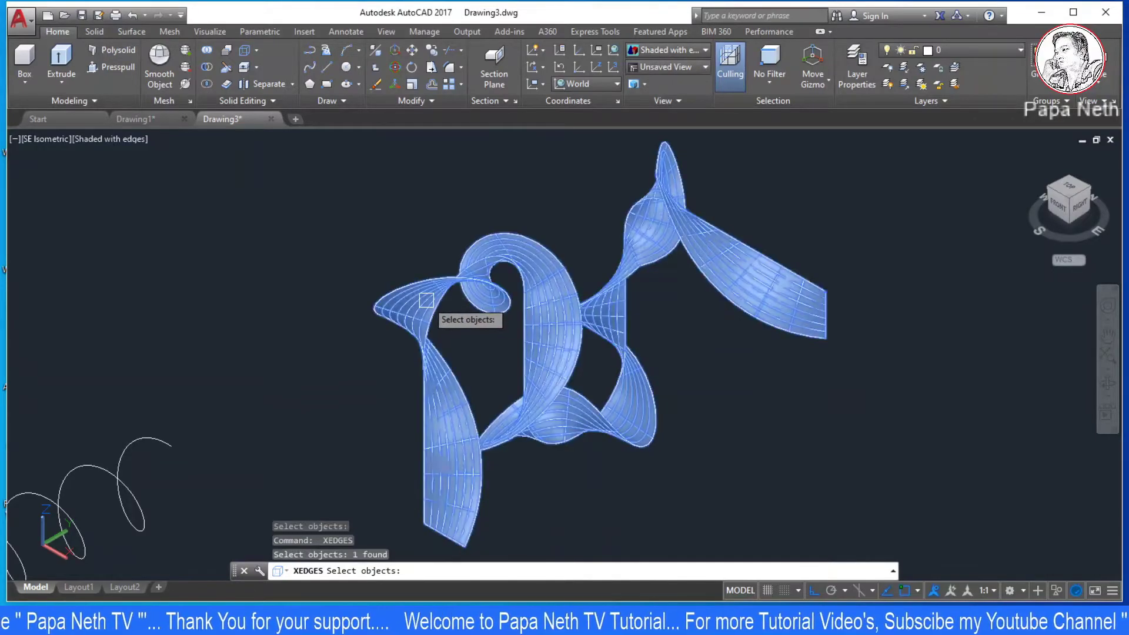
key("Return")
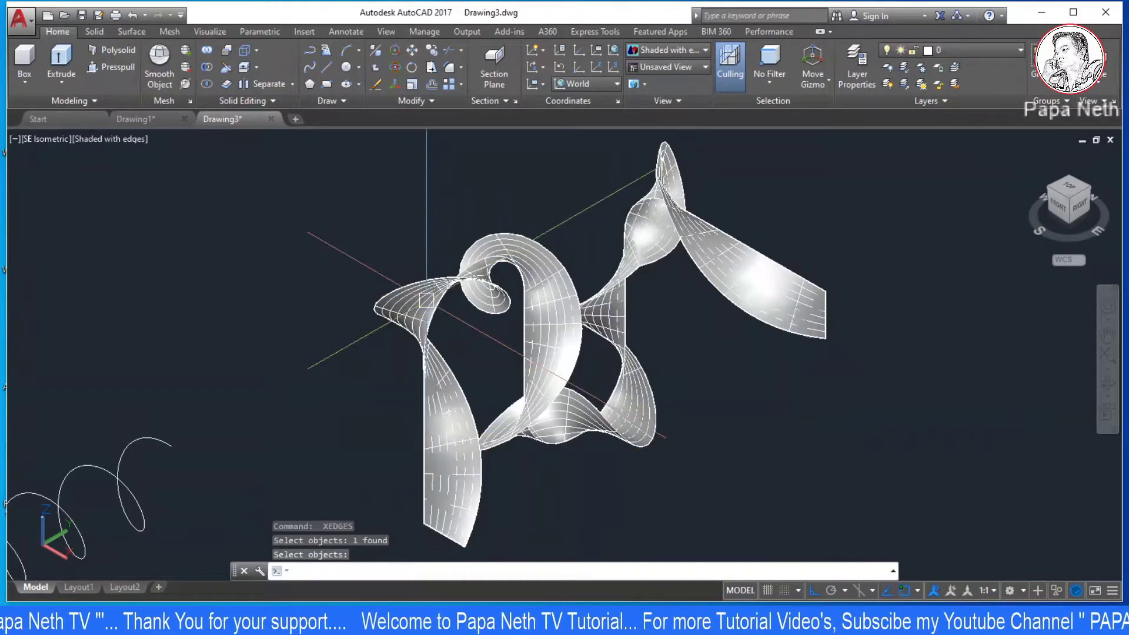
- Repeat the edge extraction on the ribbon surface once more
right_click(427, 301)
left_click(456, 329)
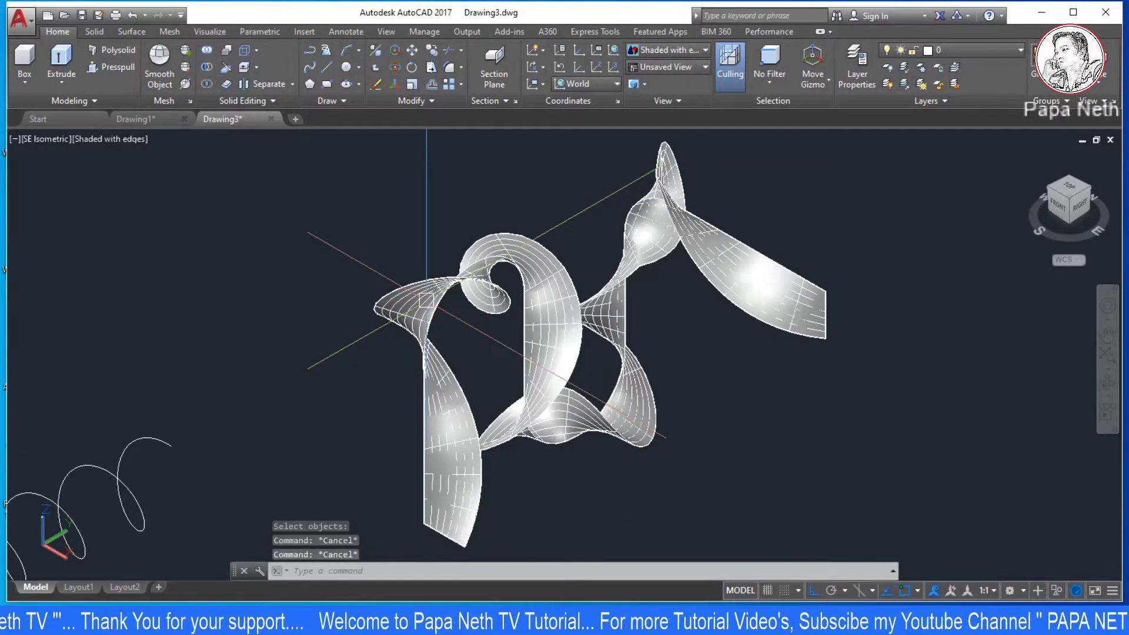
key("Escape")
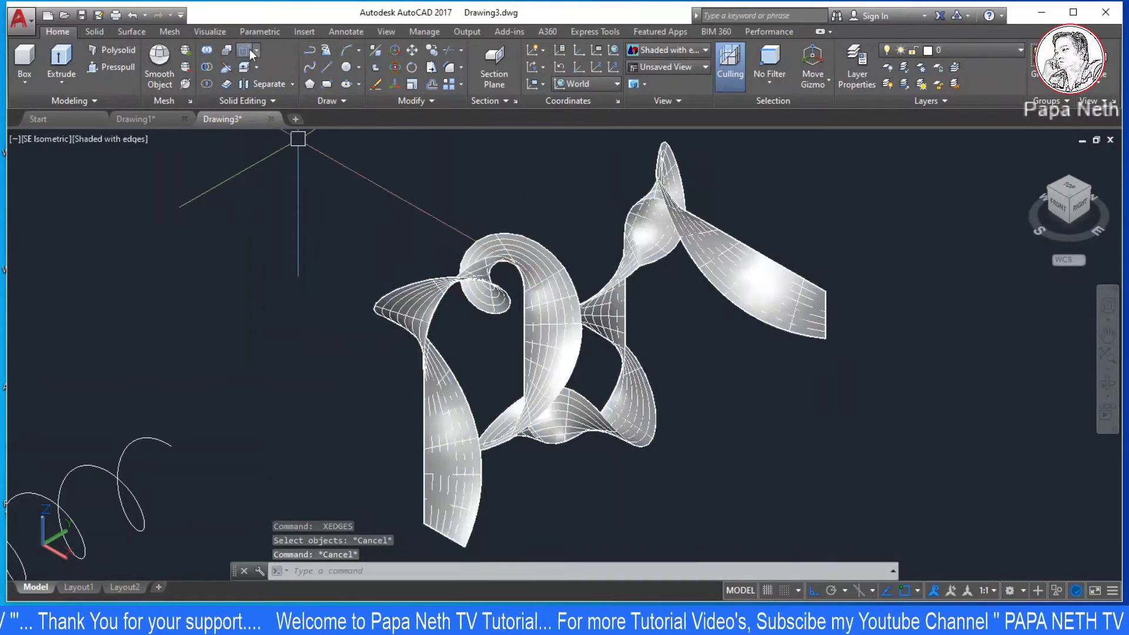
key("Return")
left_click(430, 296)
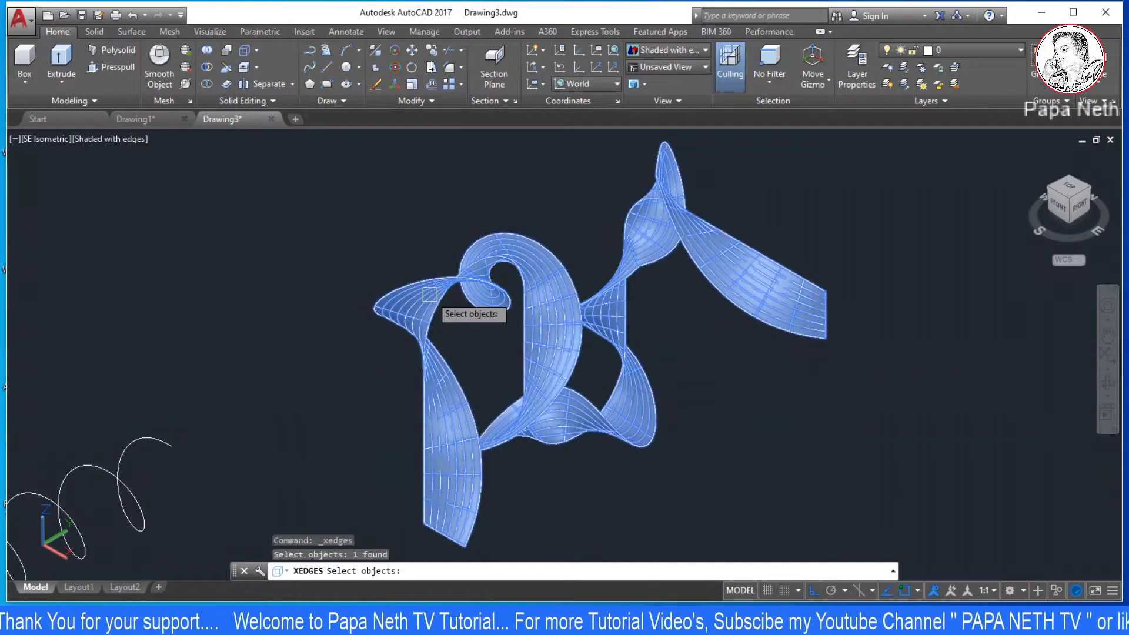
key("Return")
- Erase the 1800° ribbon surface, keeping its extracted edge curves
type("e")
key("Return")
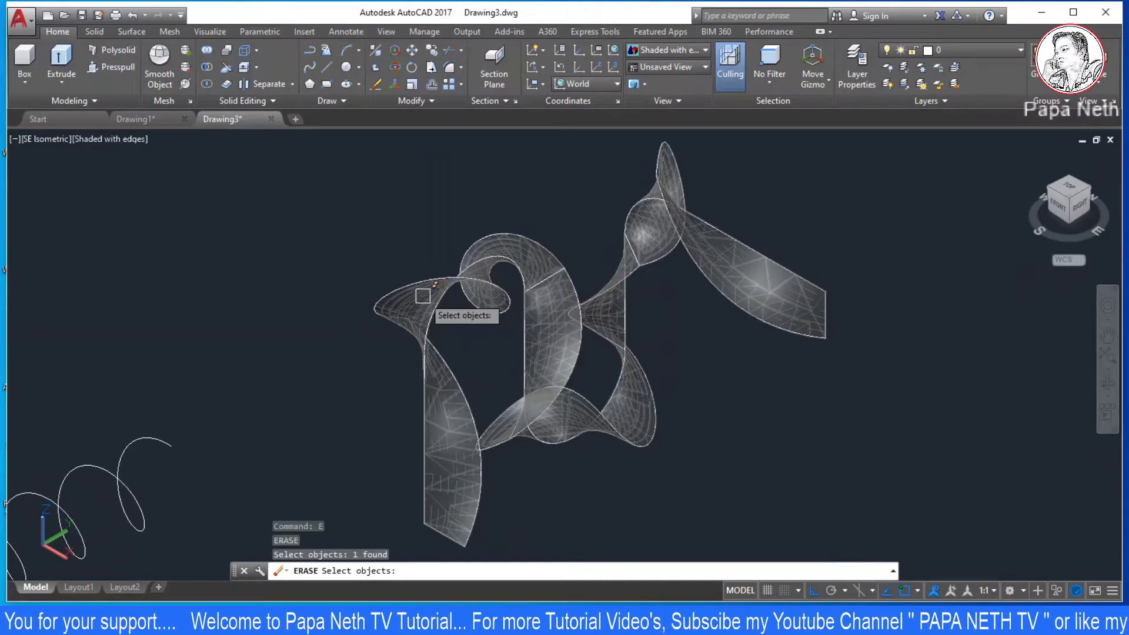
key("Return")
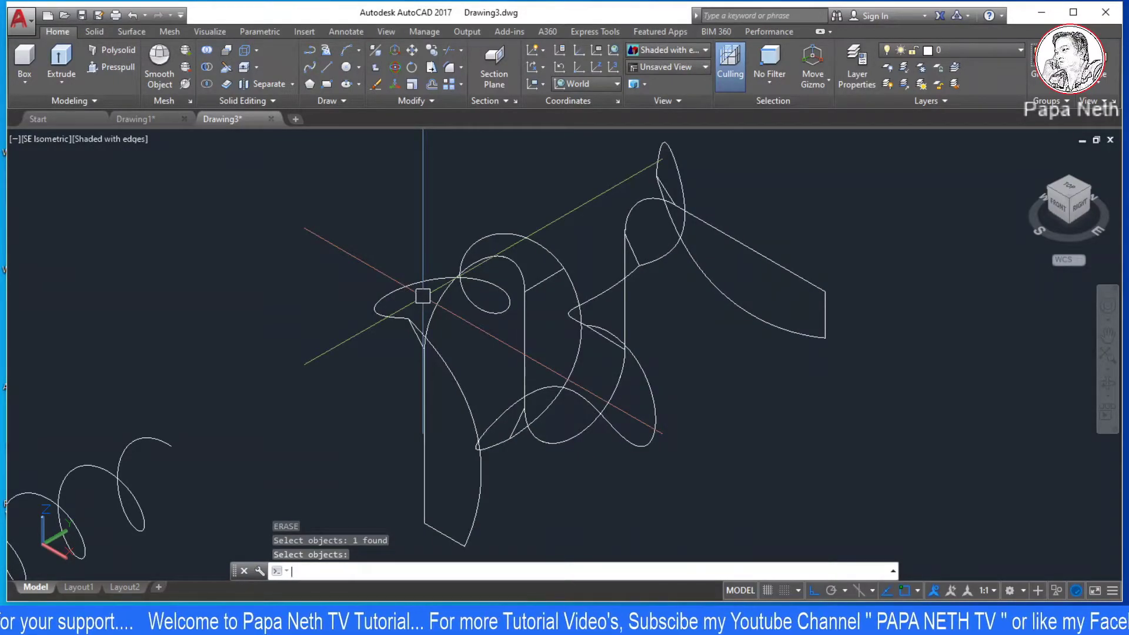
scroll(517, 373, "down", 3)
scroll(588, 382, "up", 2)
scroll(690, 393, "up", 1)
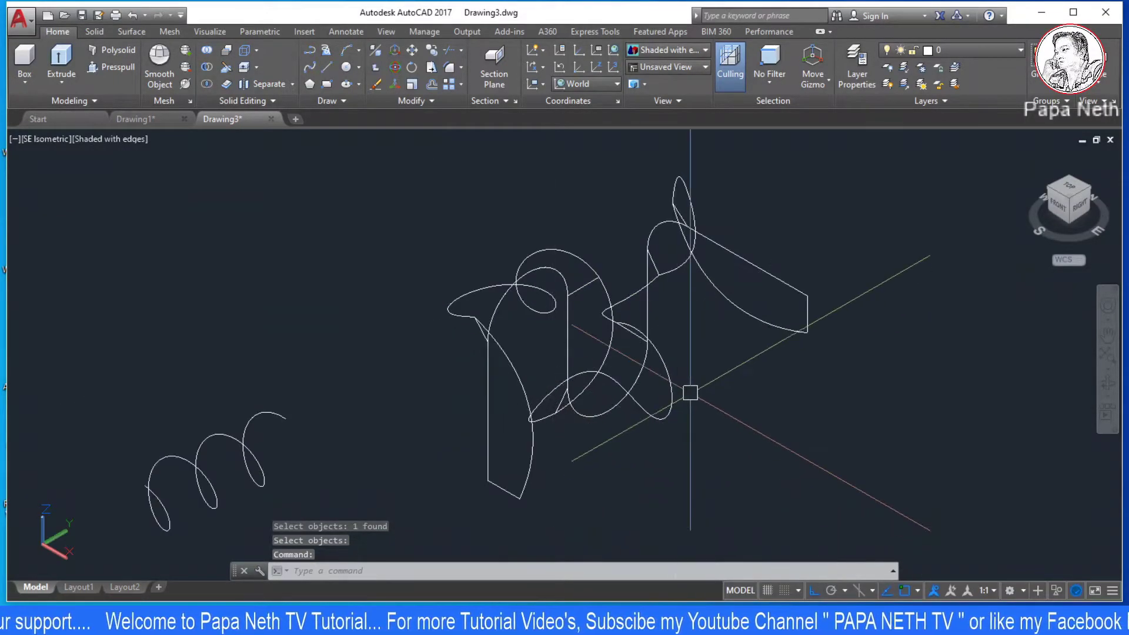
key("Escape")
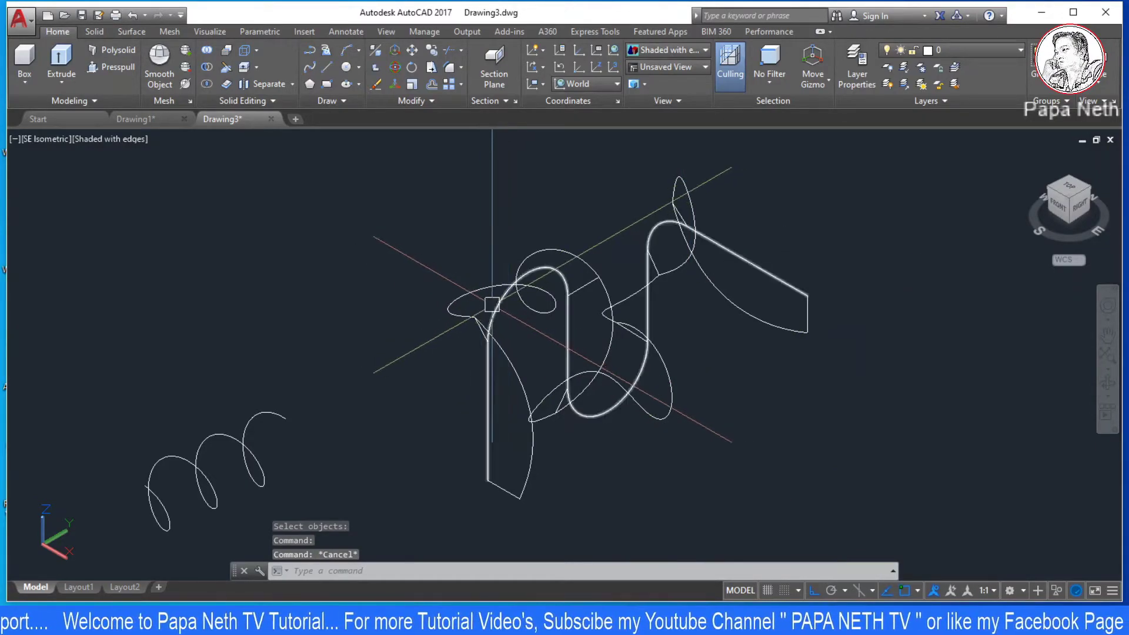
- Orbit around the edge curves and erase one unwanted curve
middle_click_drag(492, 304, 576, 342, "shift")
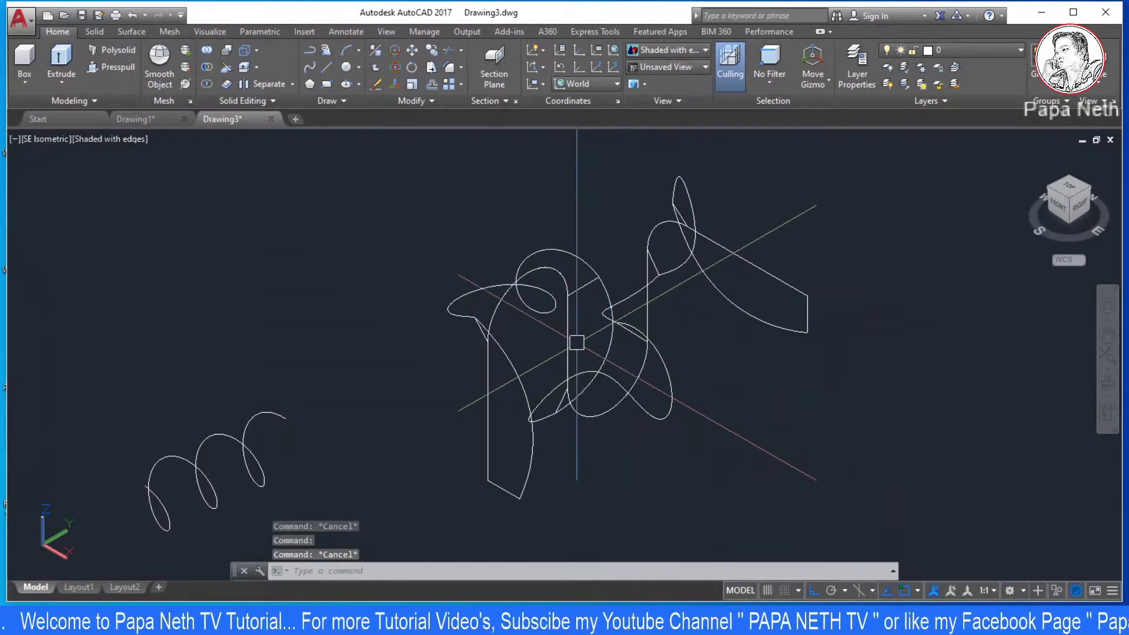
left_click(589, 417)
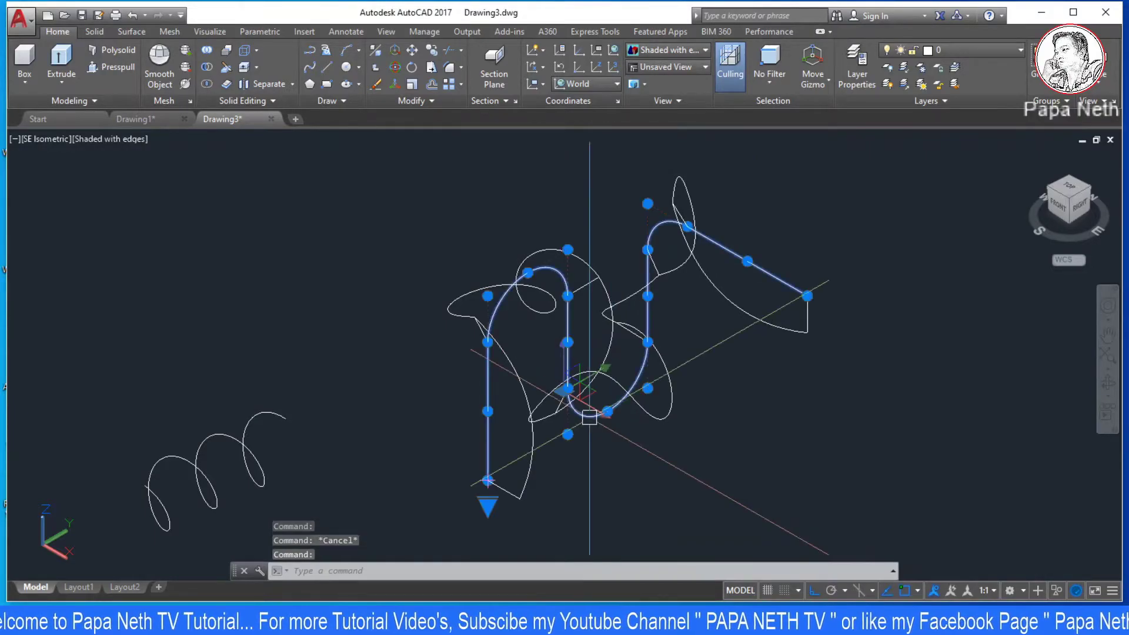
key("Escape")
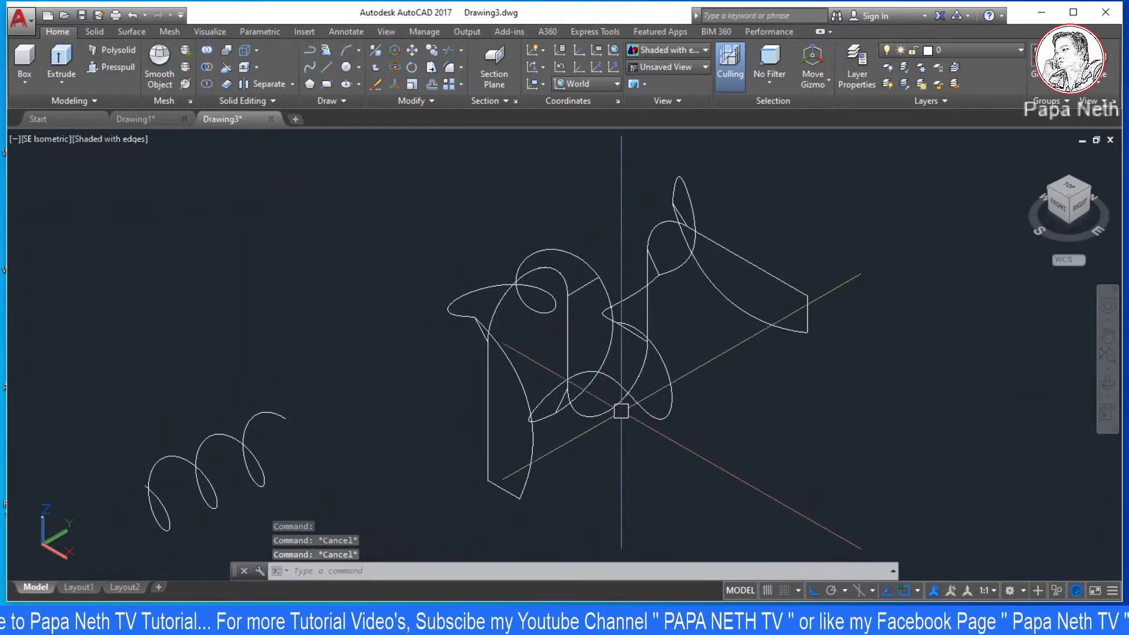
left_click(664, 420)
type("e")
key("Return")
key("Escape")
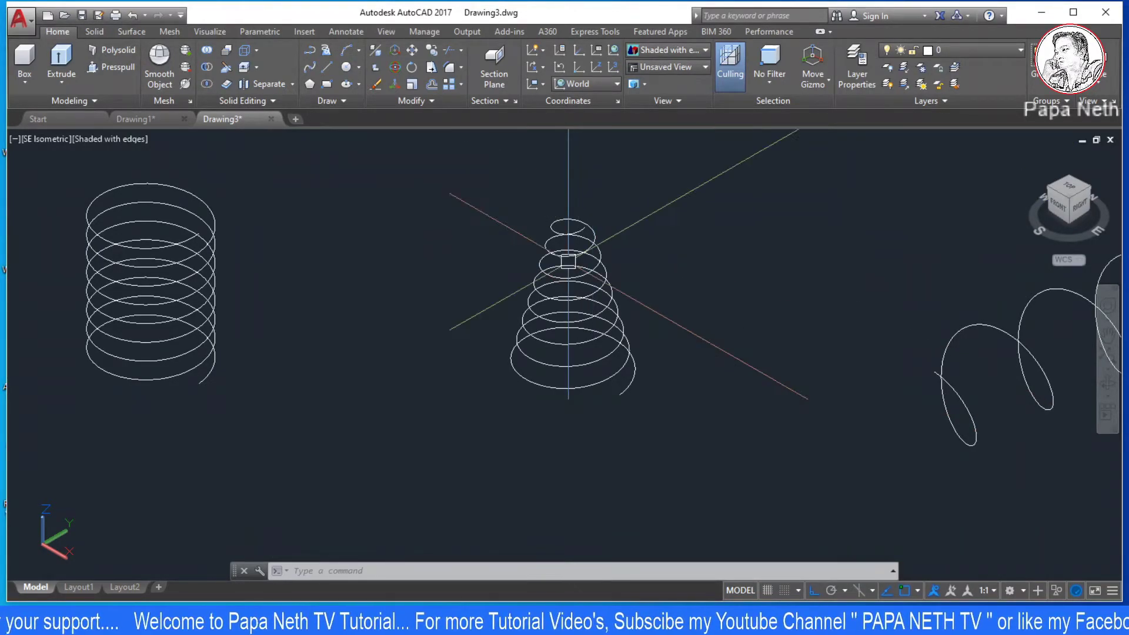
- Centre the conical helix in view and set the UCS to Front
middle_click_drag(570, 312, 517, 353)
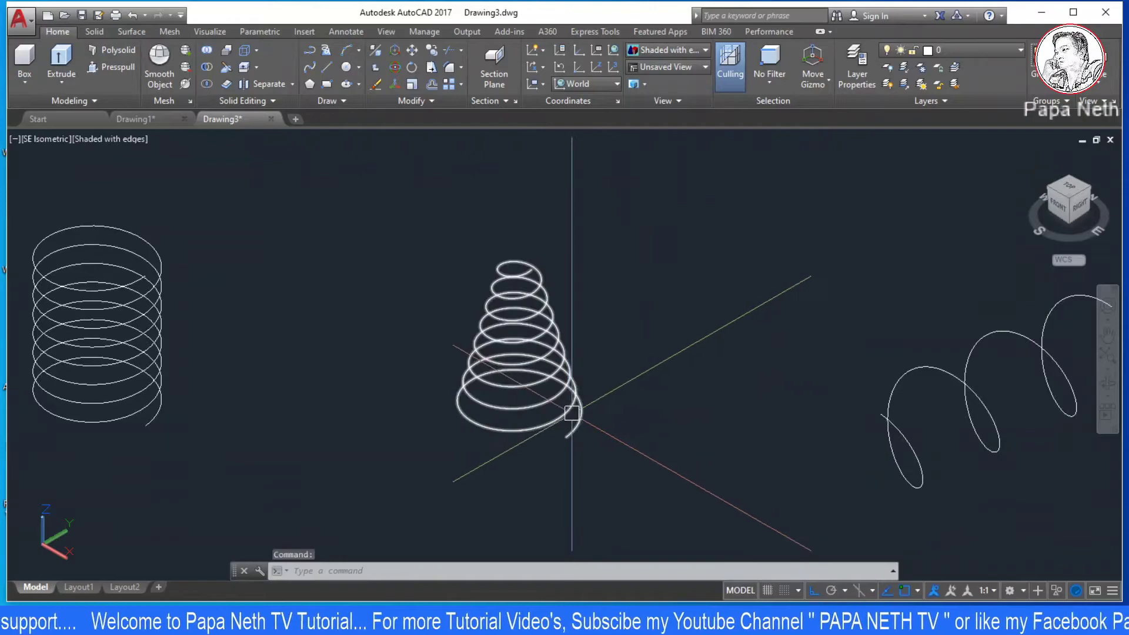
scroll(588, 441, "up", 2)
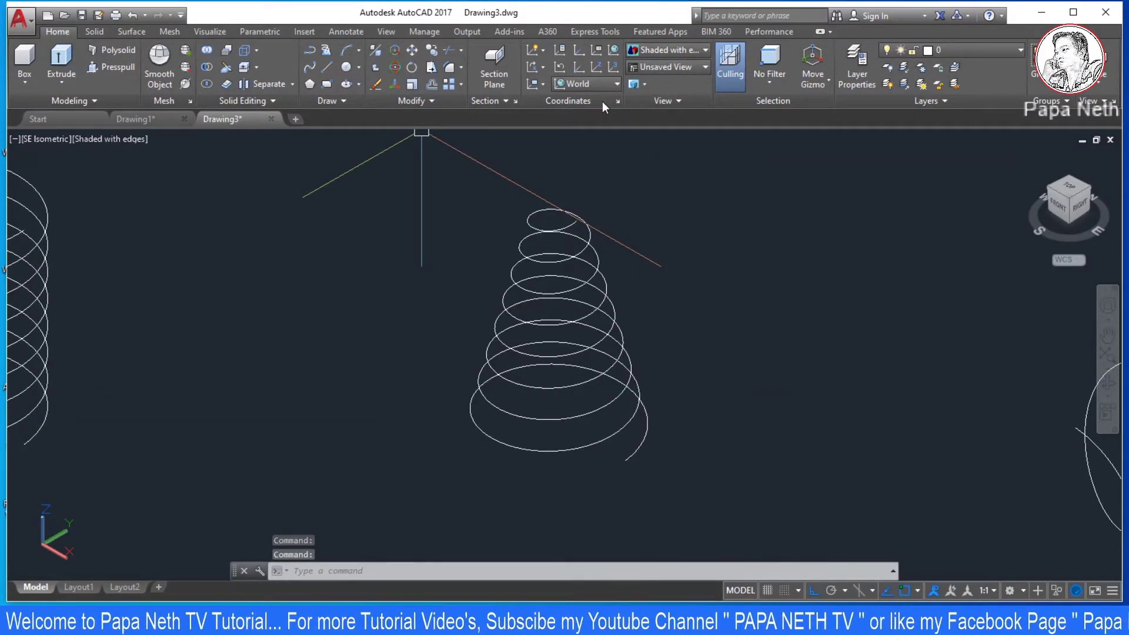
left_click(598, 84)
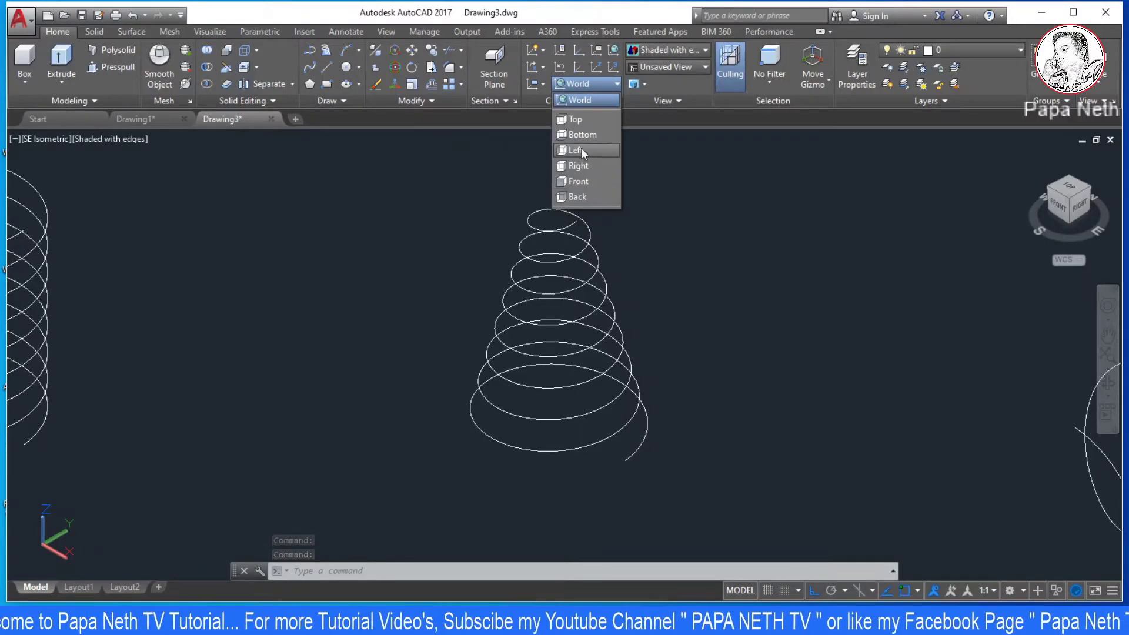
left_click(583, 182)
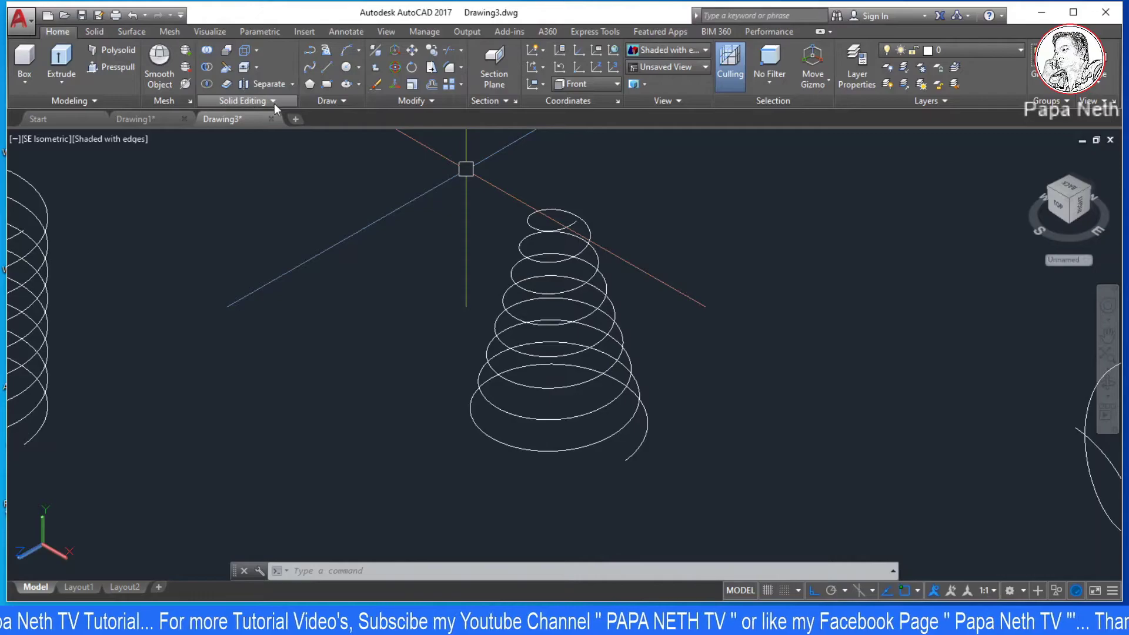
- Draw a small 4-sided inscribed polygon at the conical helix's lower end
left_click(311, 85)
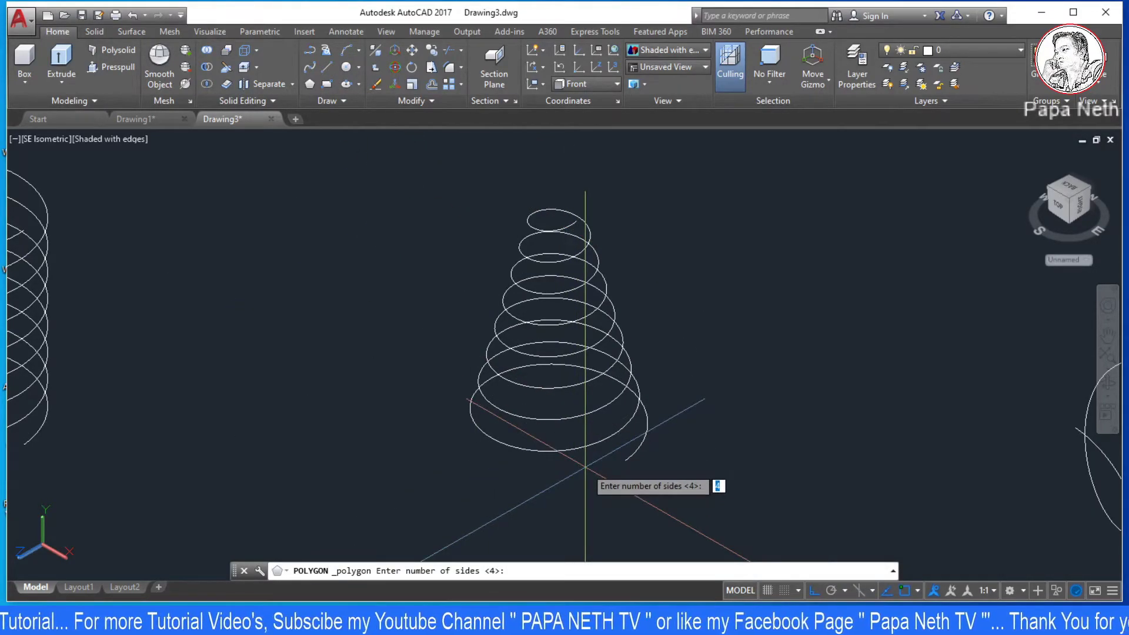
key("Return")
left_click(618, 468)
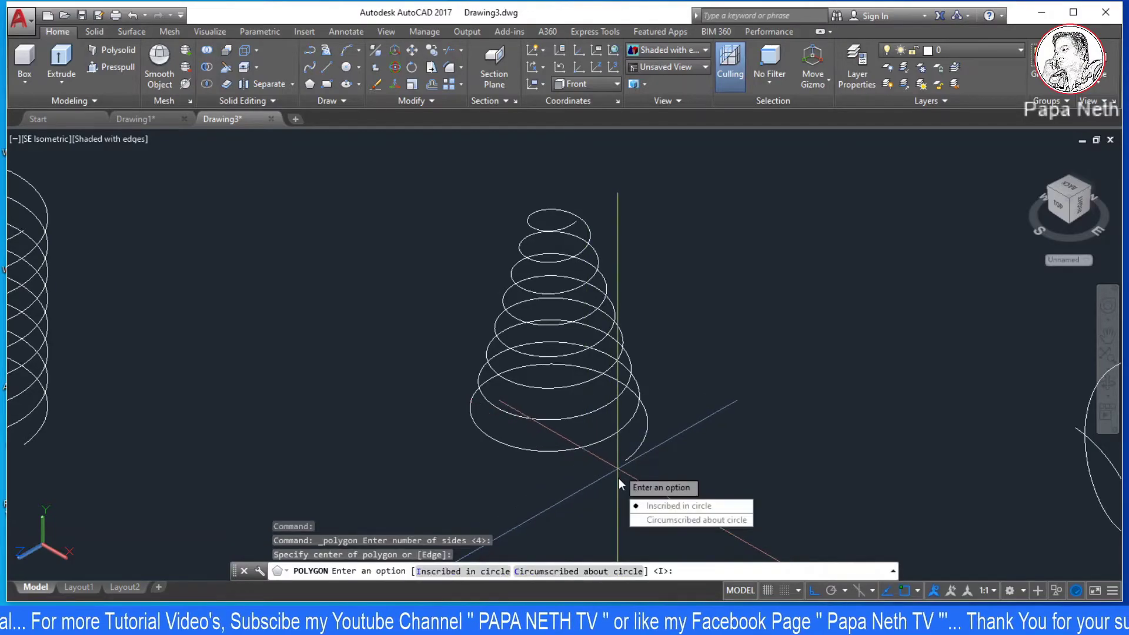
key("Return")
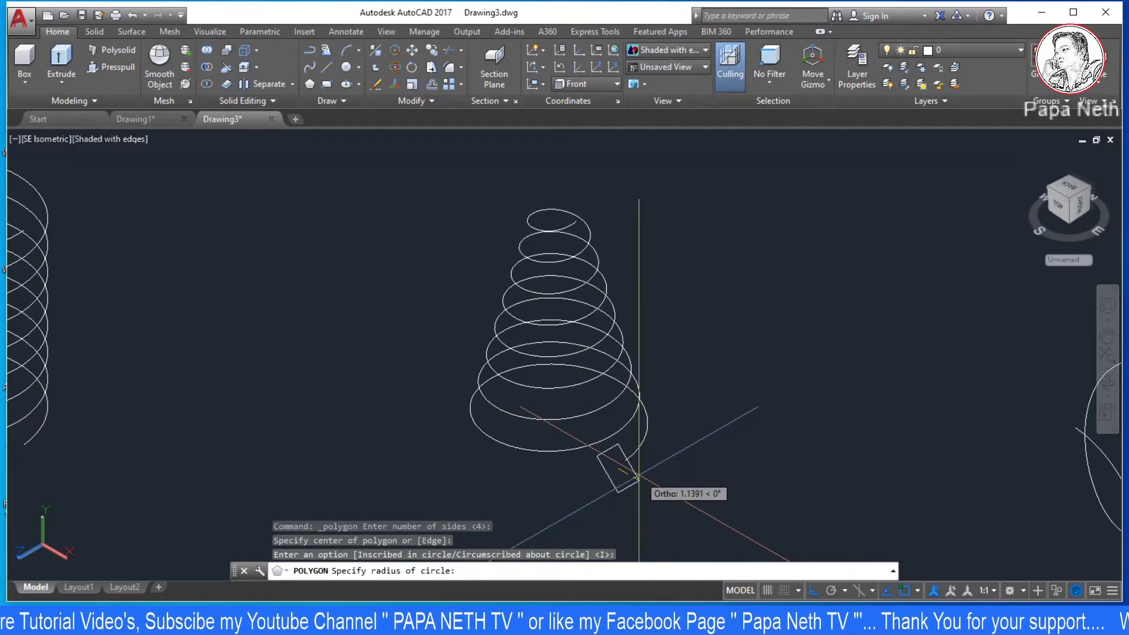
left_click(637, 485)
key("Escape")
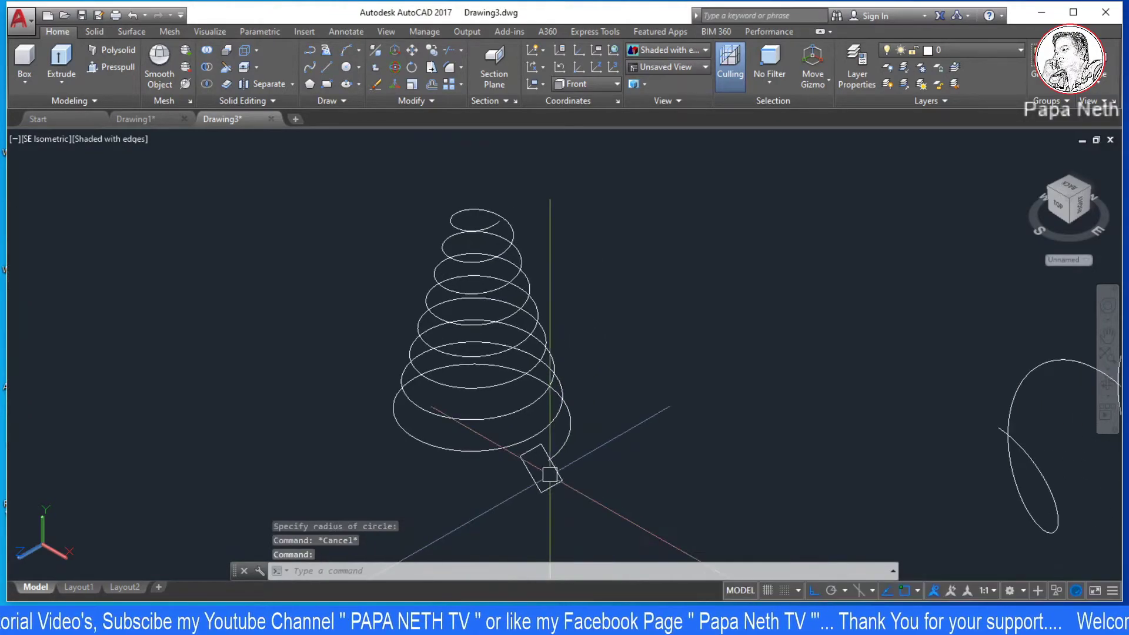
scroll(598, 480, "up", 2)
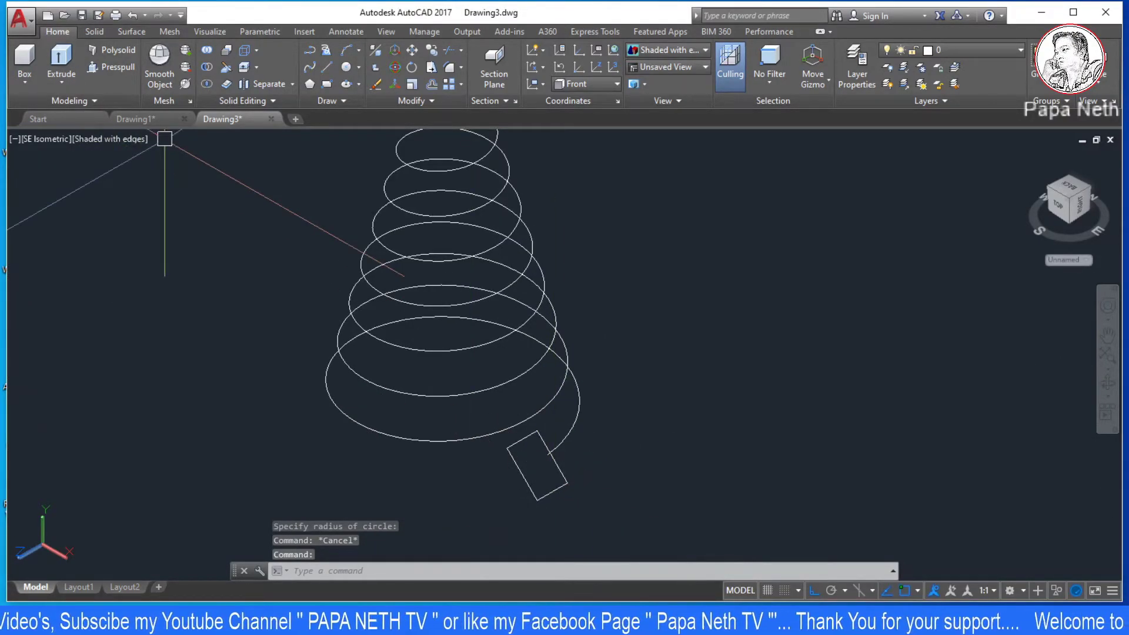
left_click(62, 82)
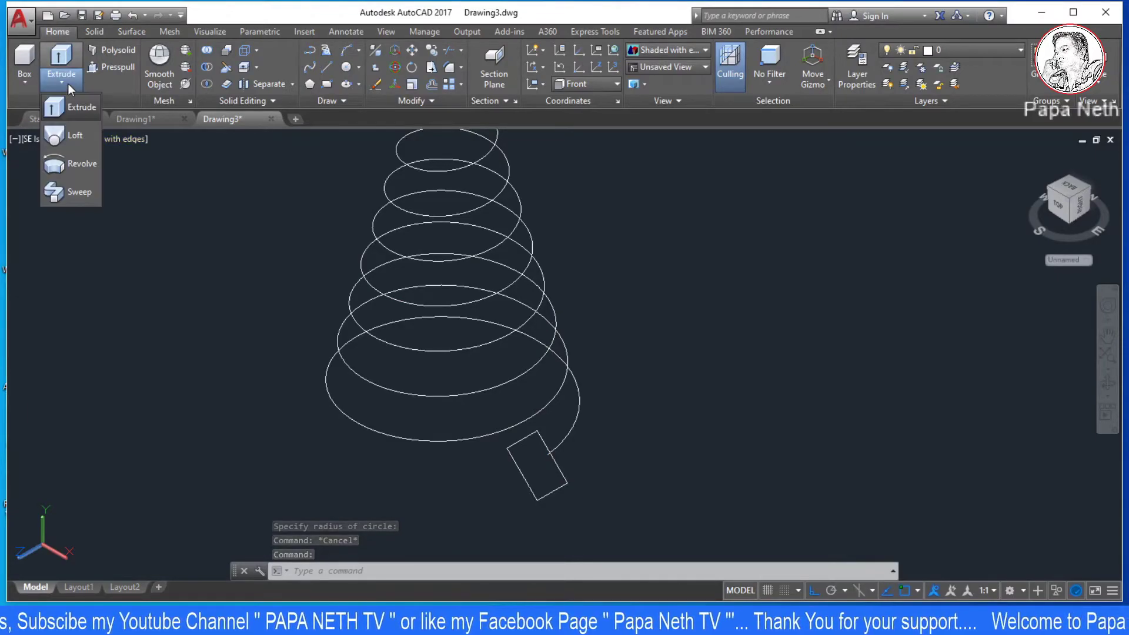
left_click(84, 198)
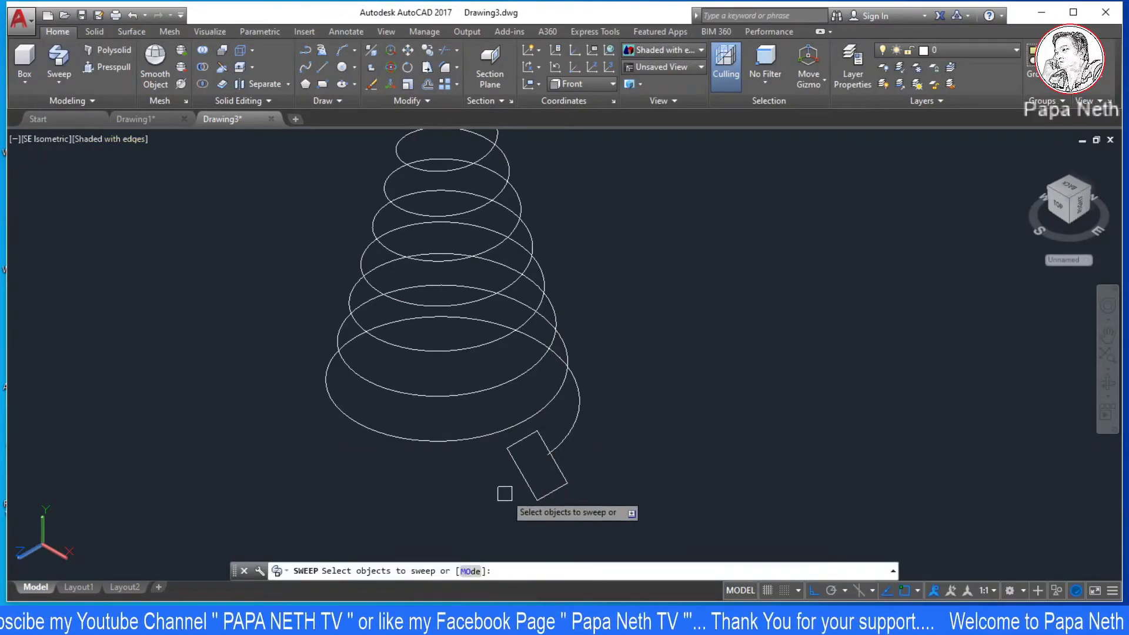
left_click(521, 483)
key("Return")
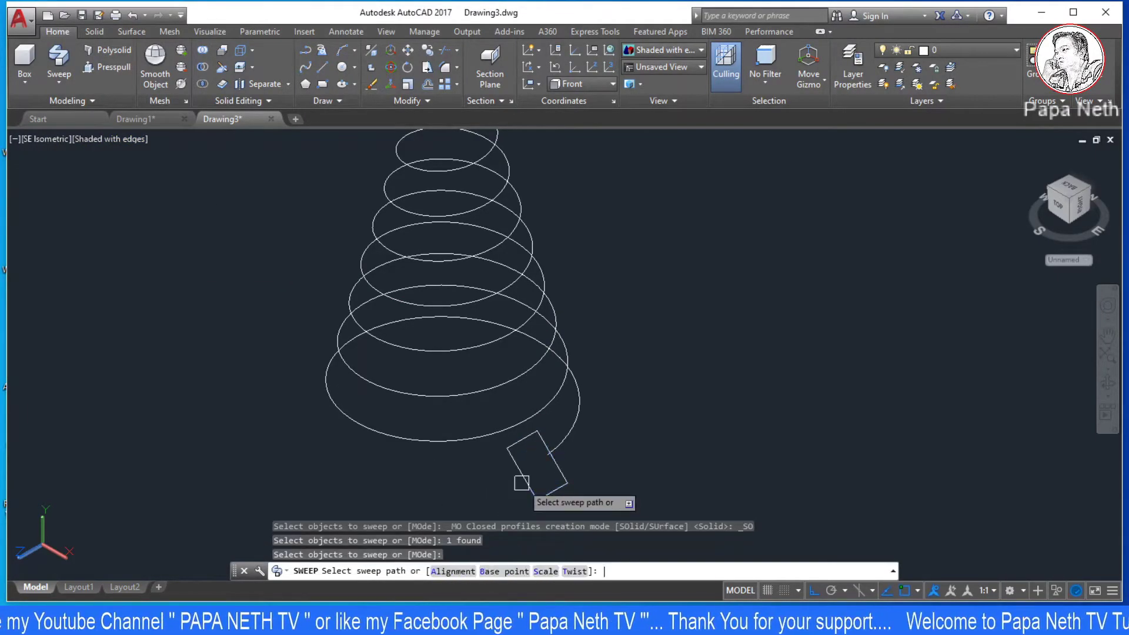
left_click(566, 431)
key("Return")
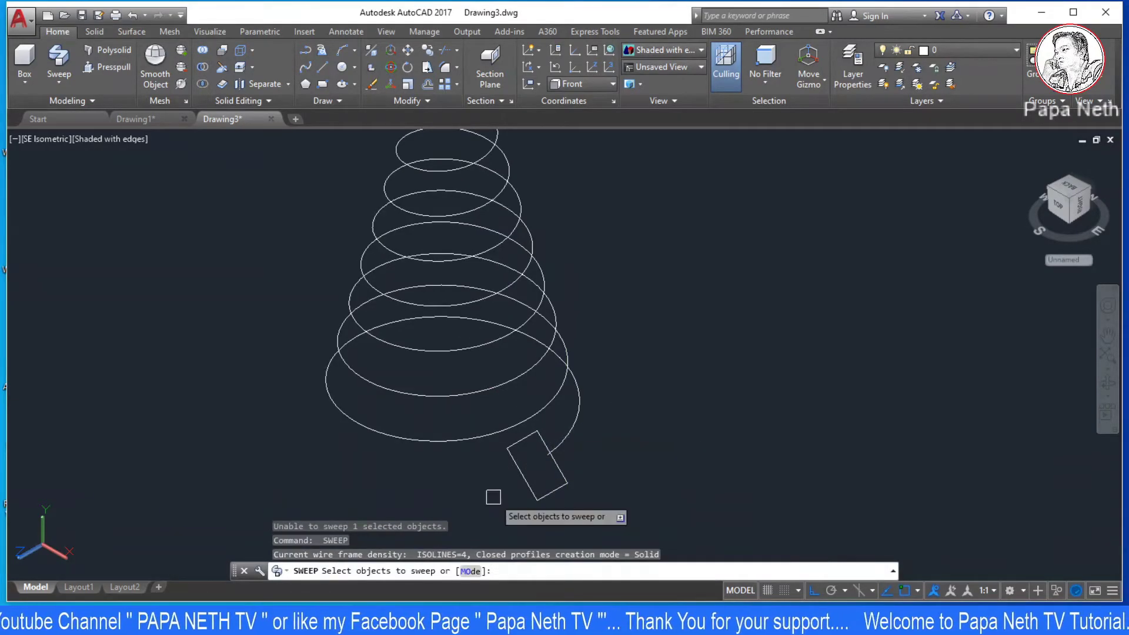
left_click(572, 425)
key("Return")
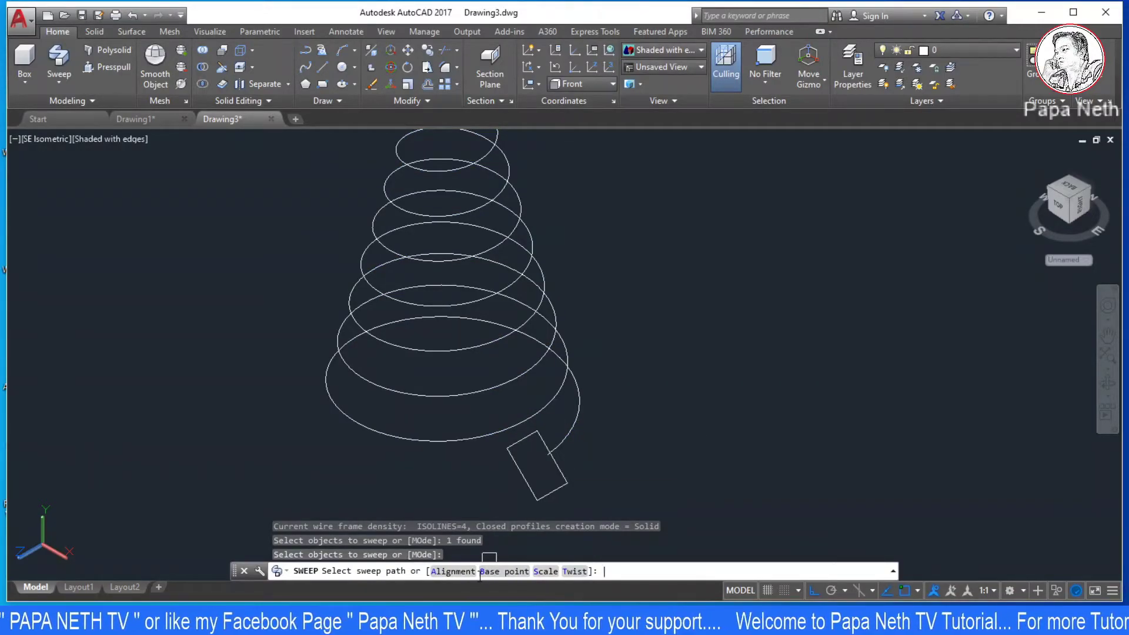
type("A")
key("Return")
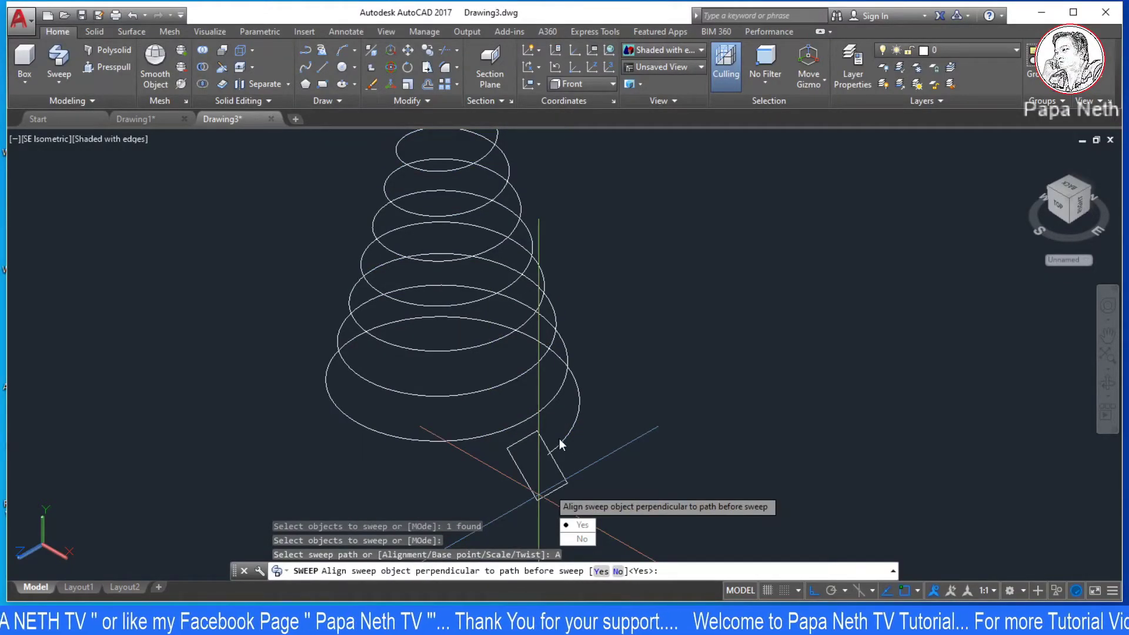
key("Return")
left_click(564, 432)
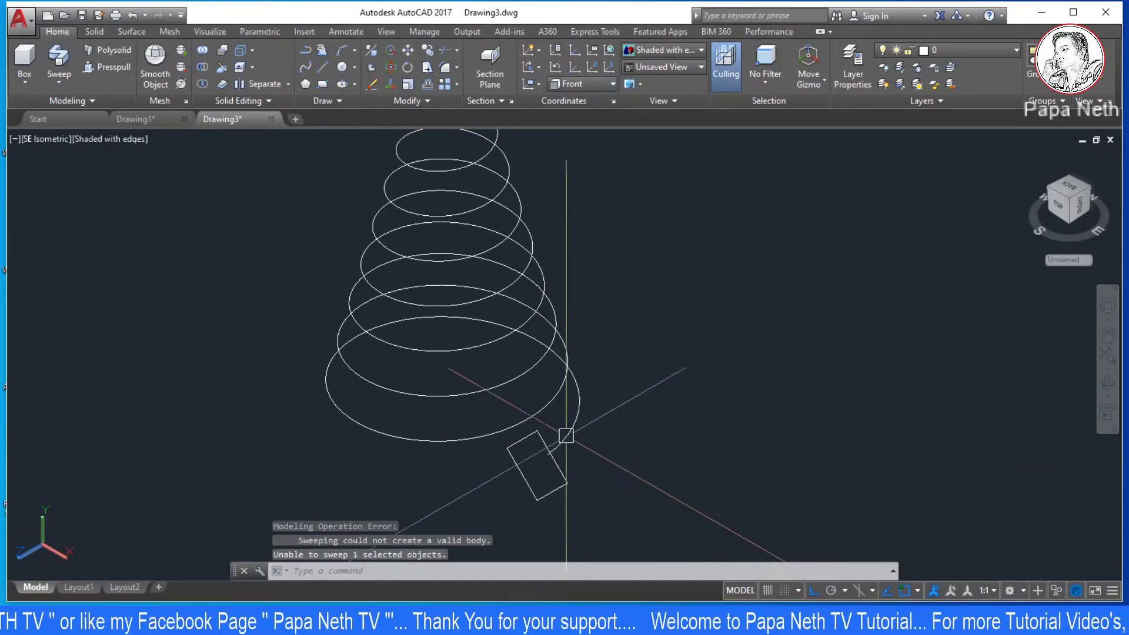
key("Escape")
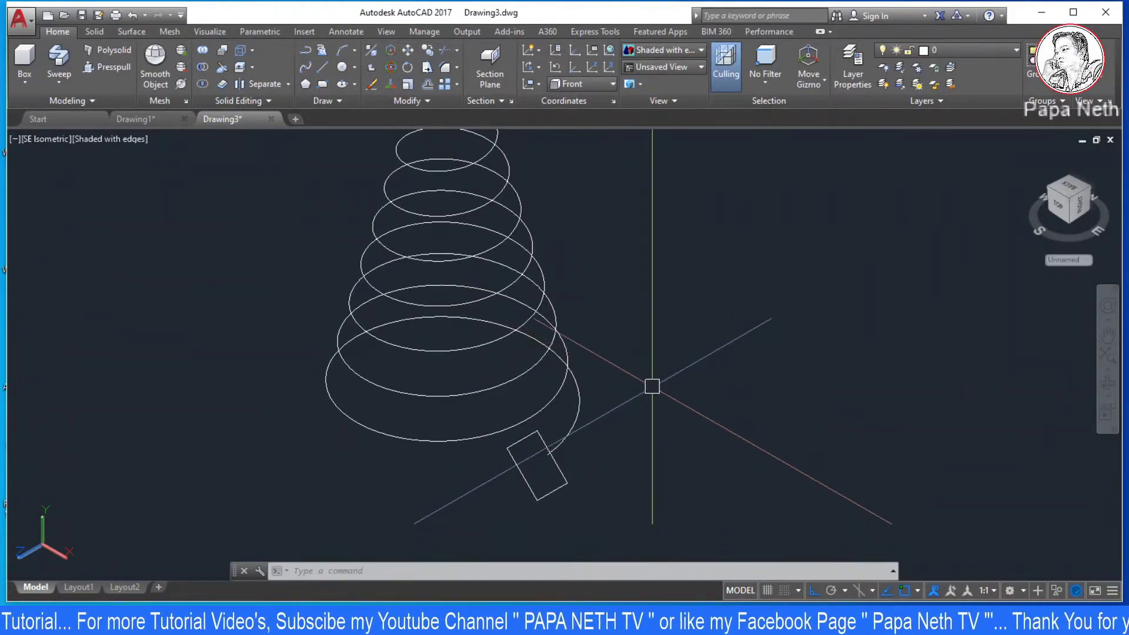
key("Escape")
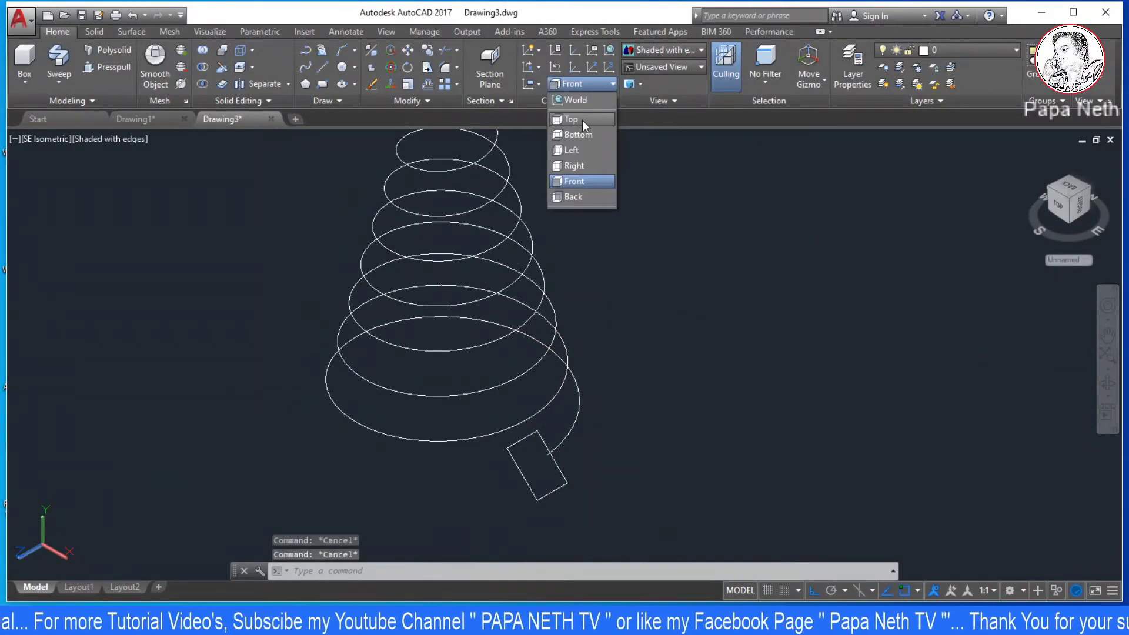
- Reset the UCS to World and erase the rectangle profile
left_click(579, 100)
left_click(585, 425)
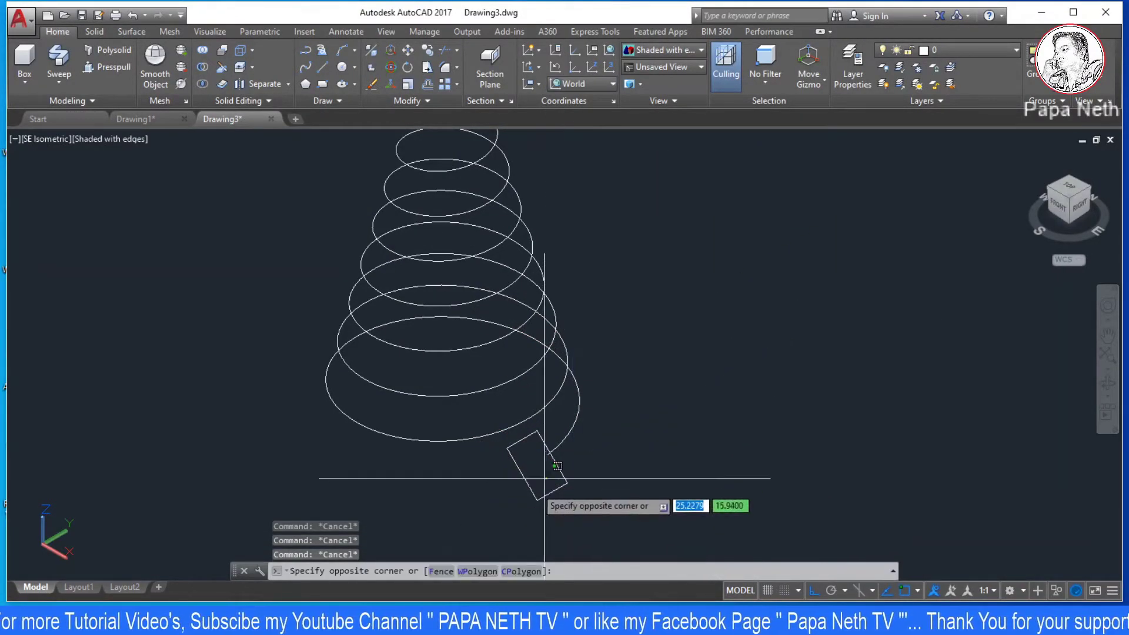
left_click(518, 497)
key("Delete")
key("Escape")
key("Escape")
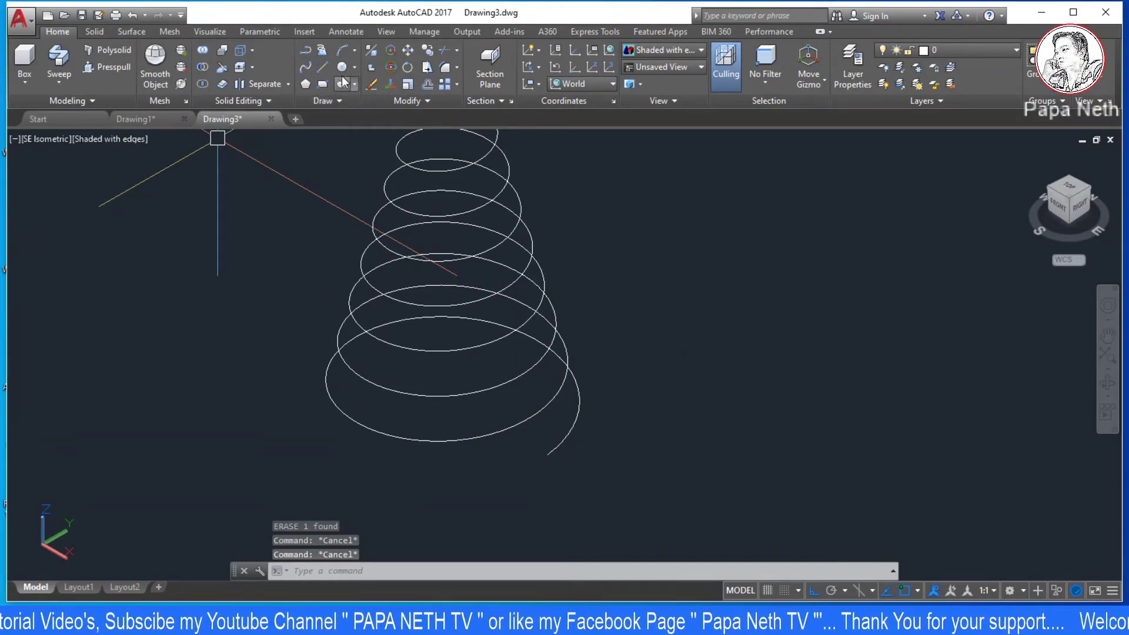
- Try placing a circle, switching the UCS to Bottom, then cancel both attempts
left_click(343, 69)
left_click(638, 429)
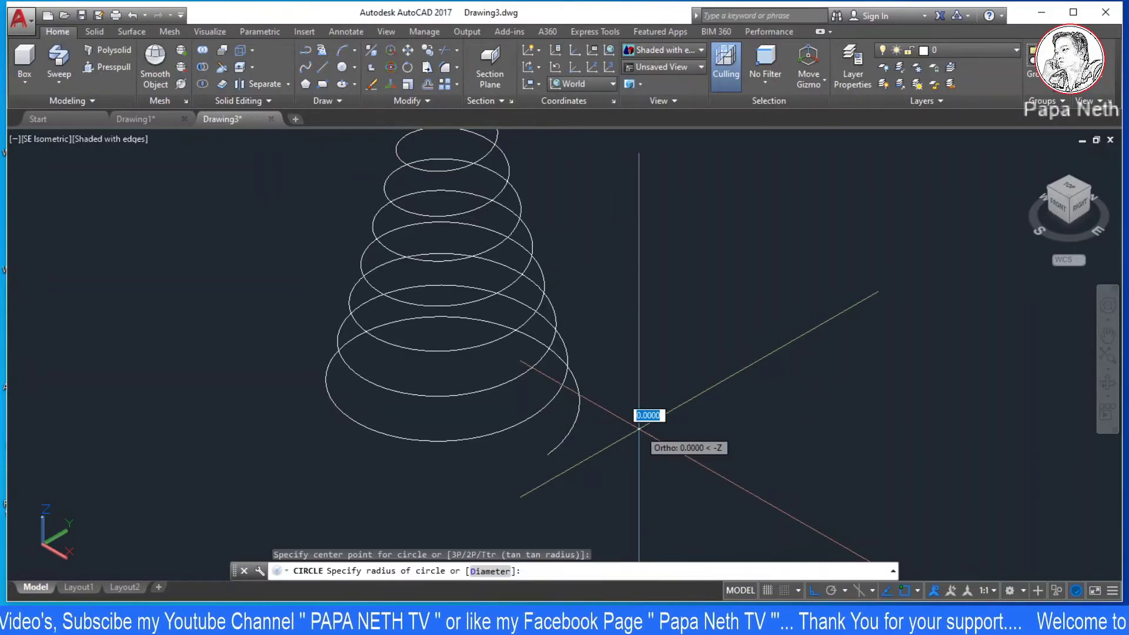
key("Escape")
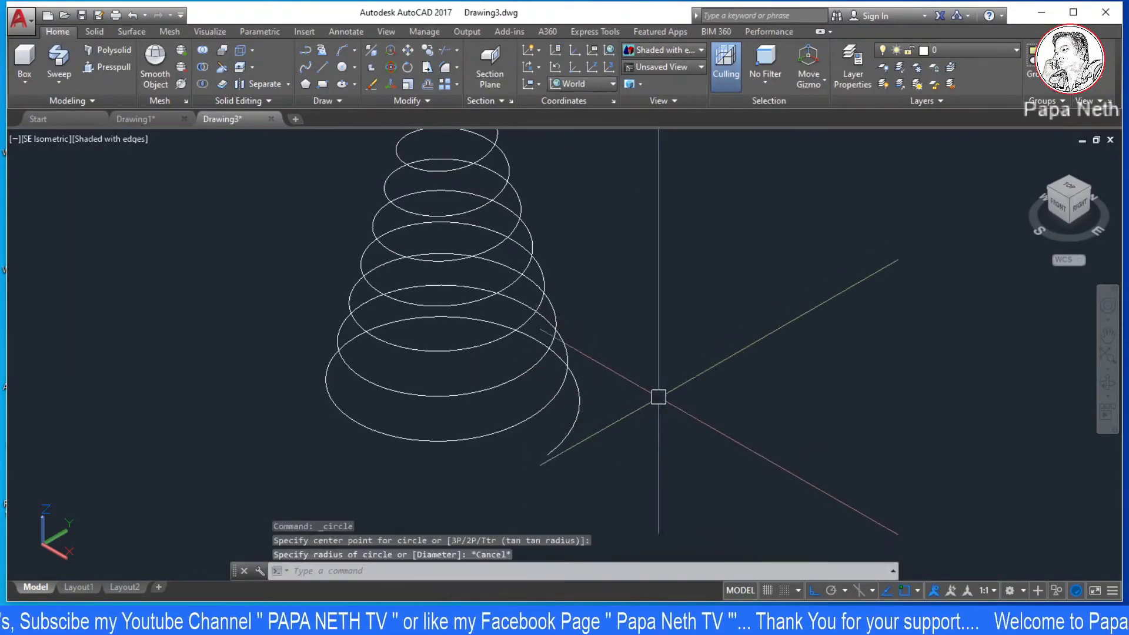
left_click(587, 88)
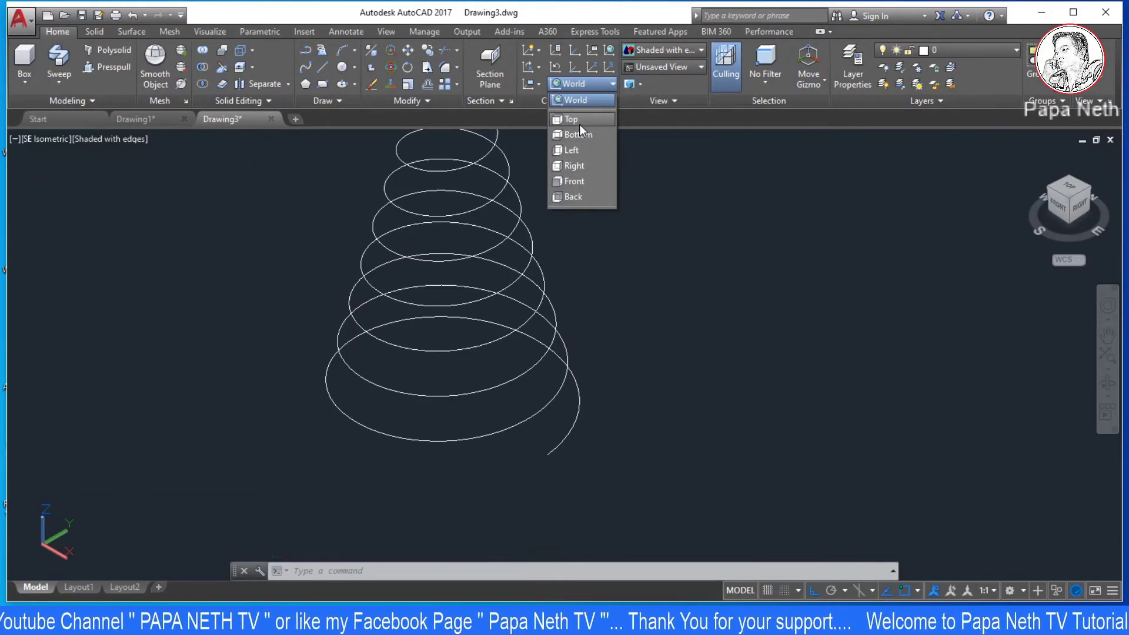
left_click(582, 139)
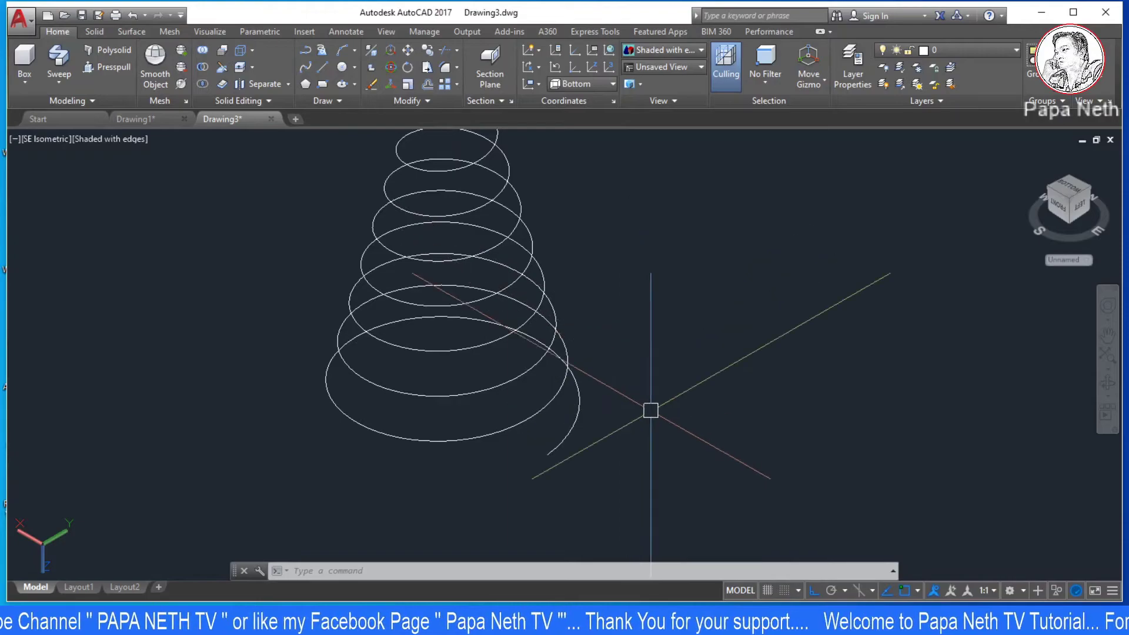
left_click(340, 74)
left_click(650, 382)
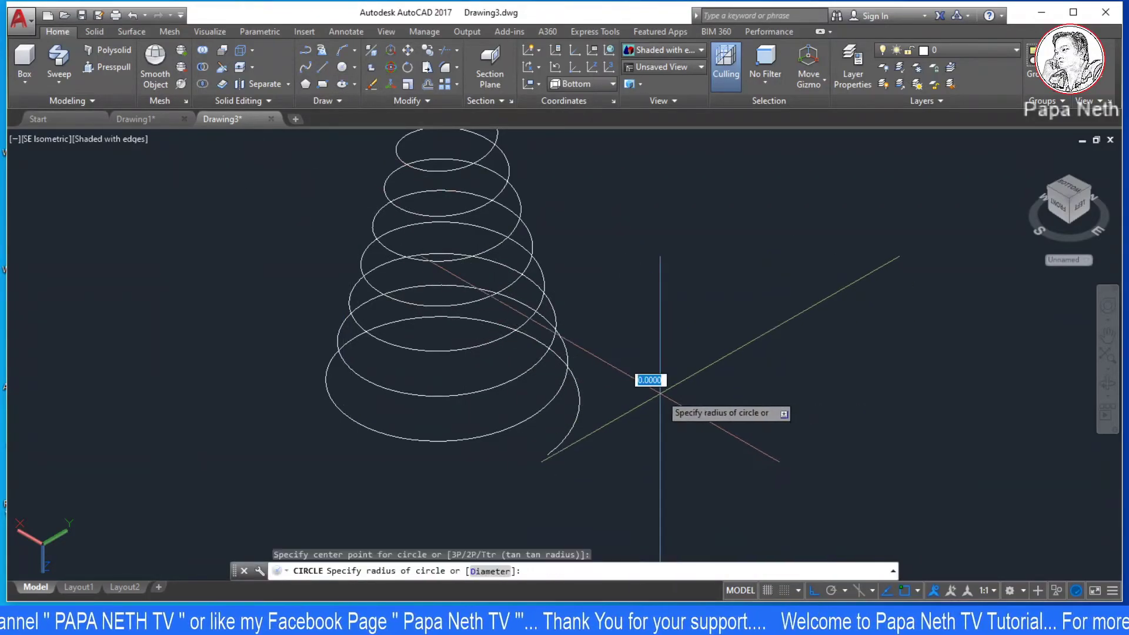
key("Escape")
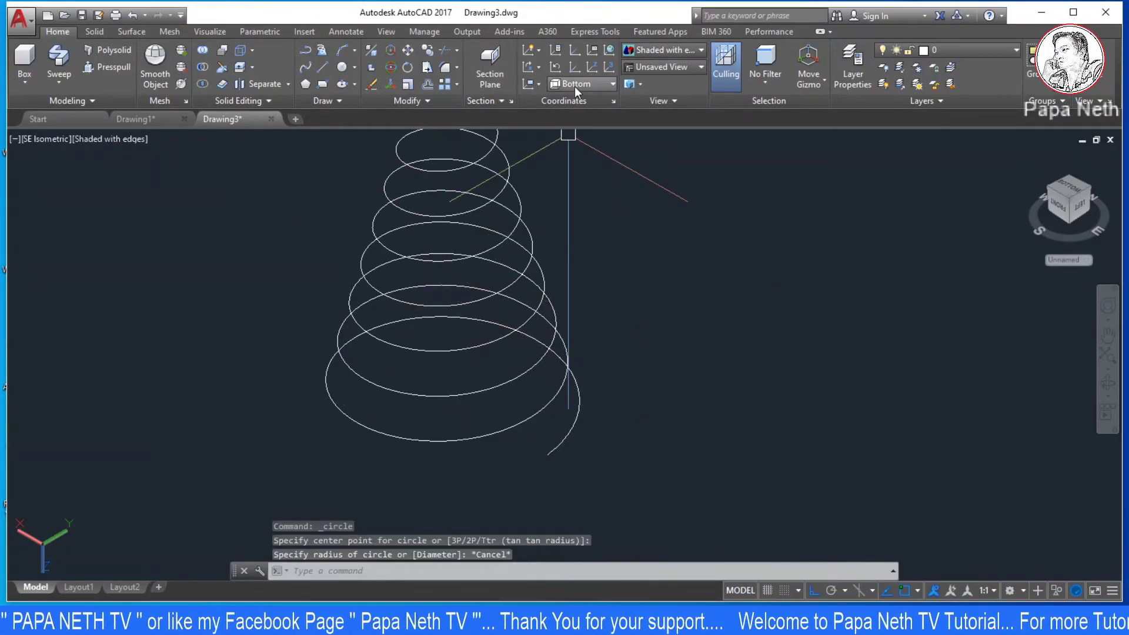
- In the Left UCS, draw a 0.3015-radius circle beside the helix's lower end
left_click(573, 86)
left_click(594, 149)
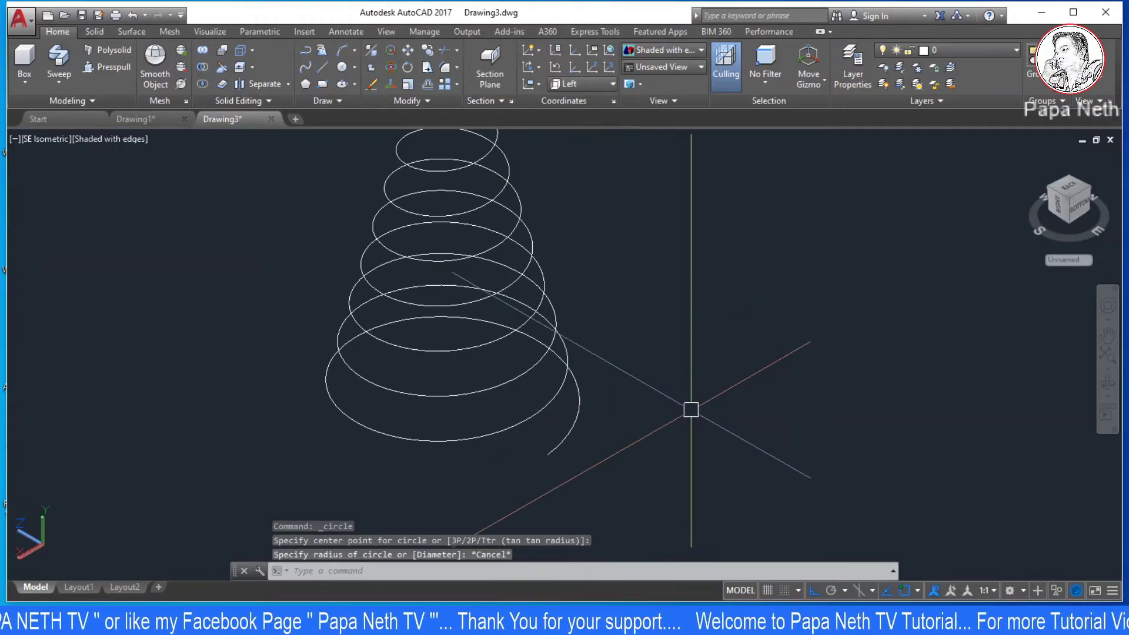
left_click(342, 66)
left_click(624, 429)
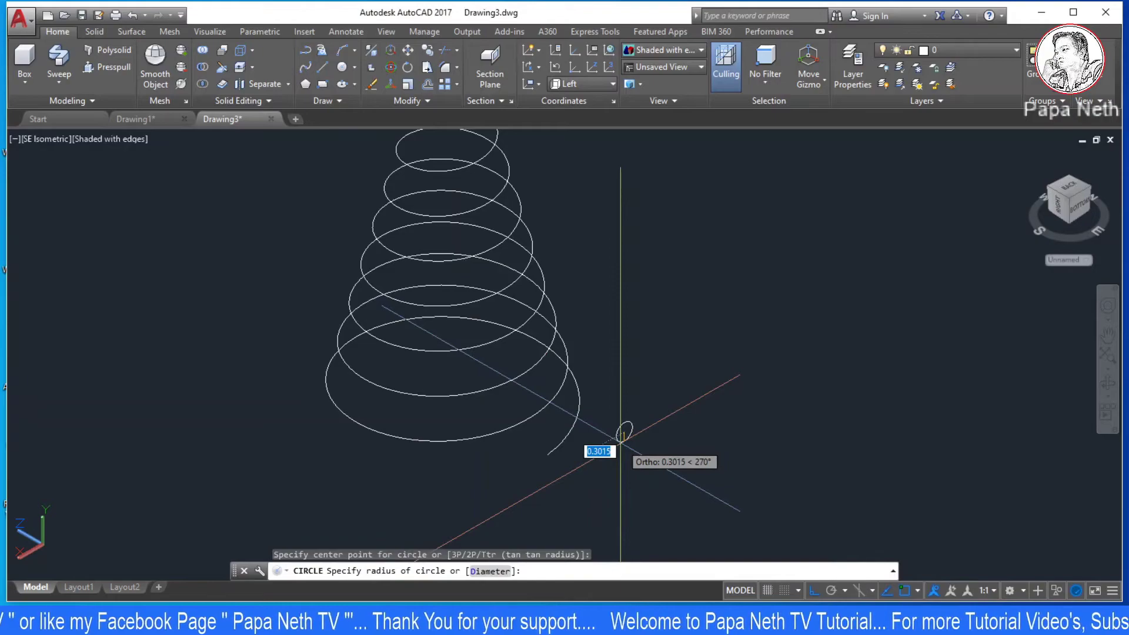
left_click(626, 438)
key("Escape")
key("Escape")
middle_click_drag(660, 457, 648, 414)
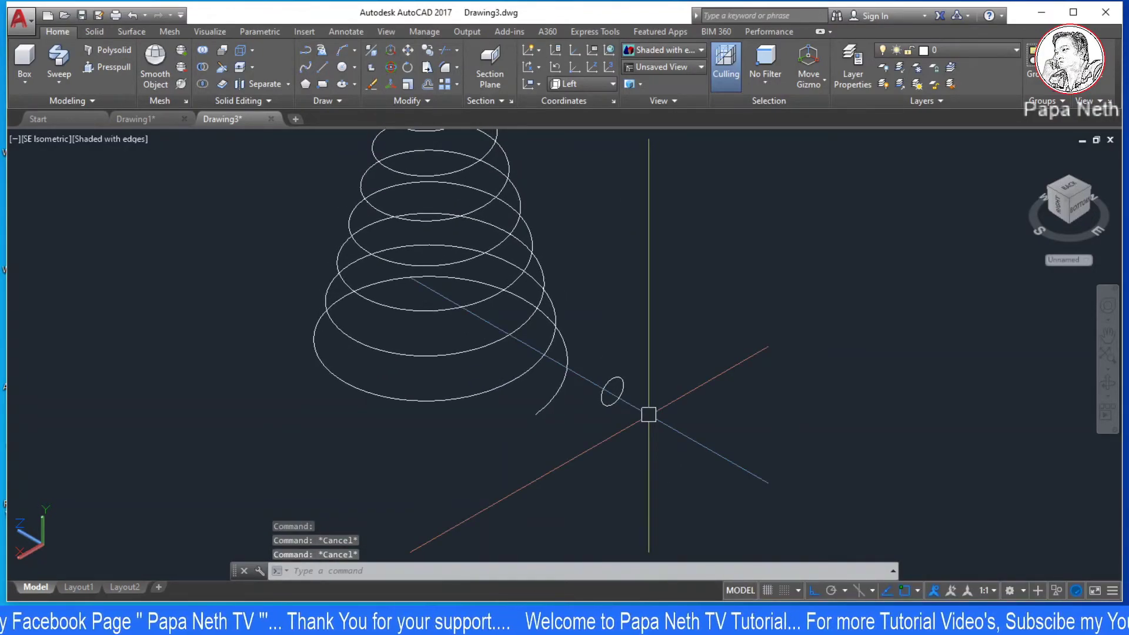
- Sweep the small circle along the conical helix into a solid tapered spring
left_click(56, 78)
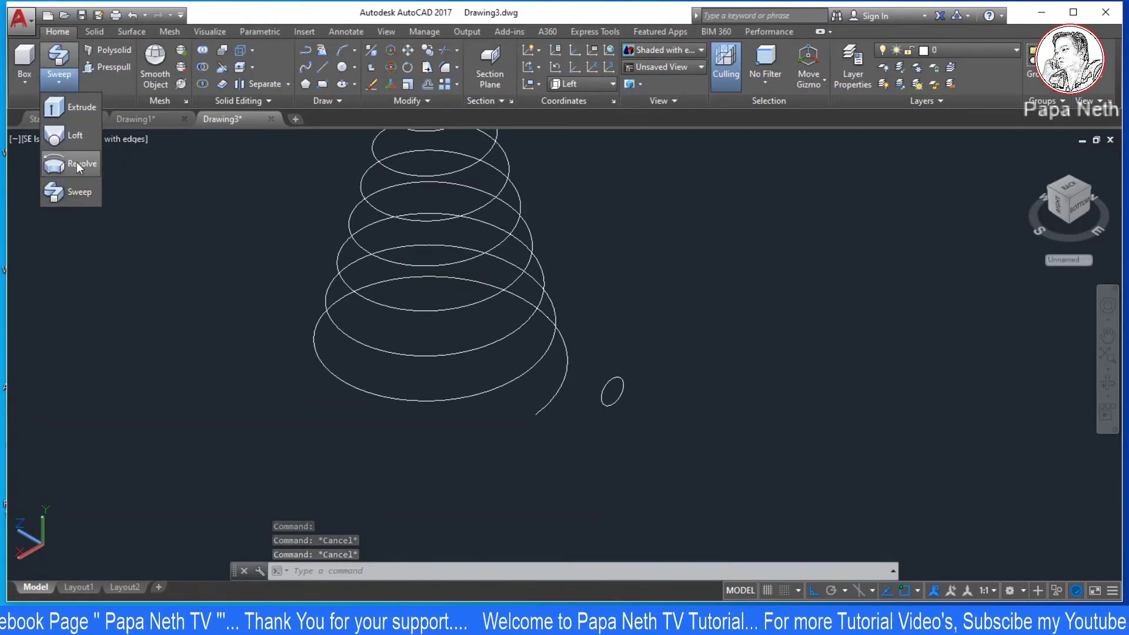
left_click(70, 192)
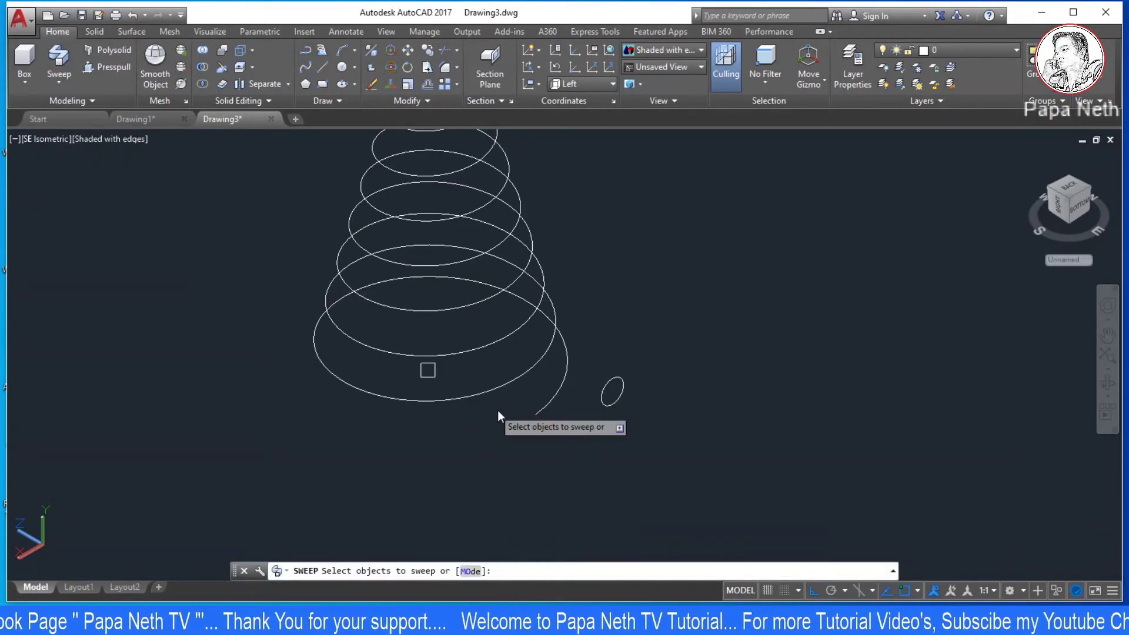
left_click(606, 382)
key("Return")
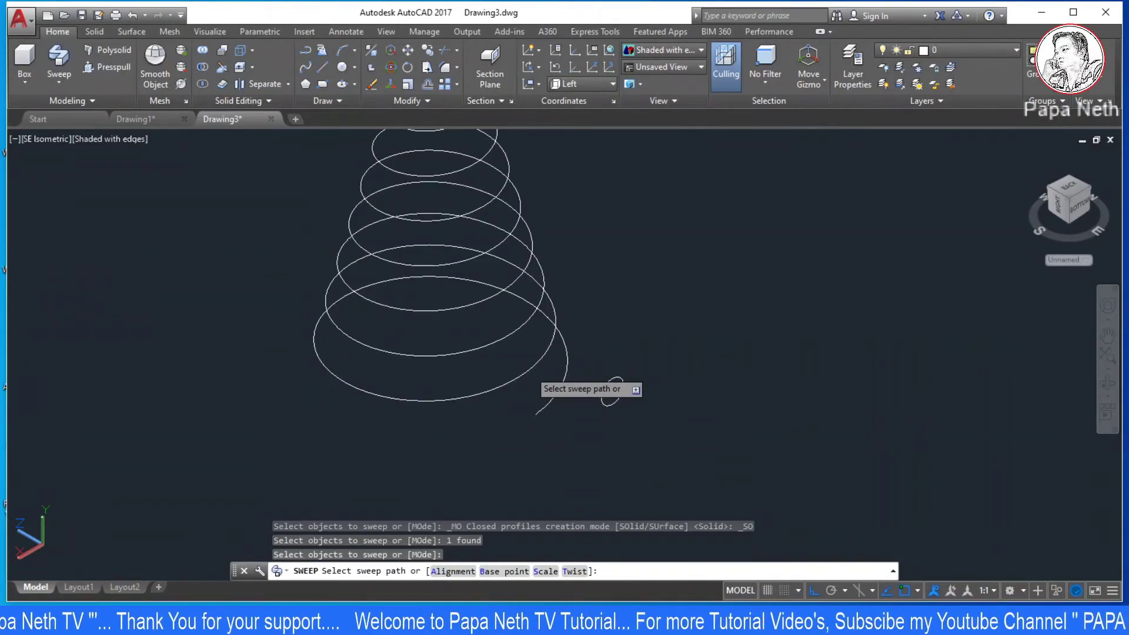
left_click(532, 381)
key("Escape")
scroll(727, 486, "down", 3)
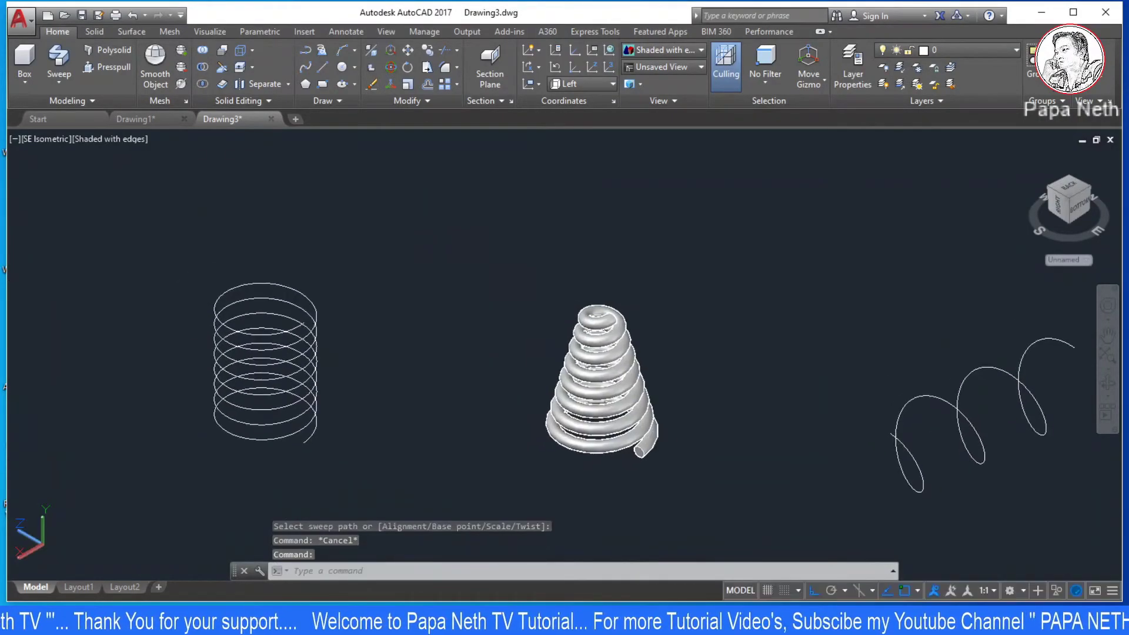
key("Escape")
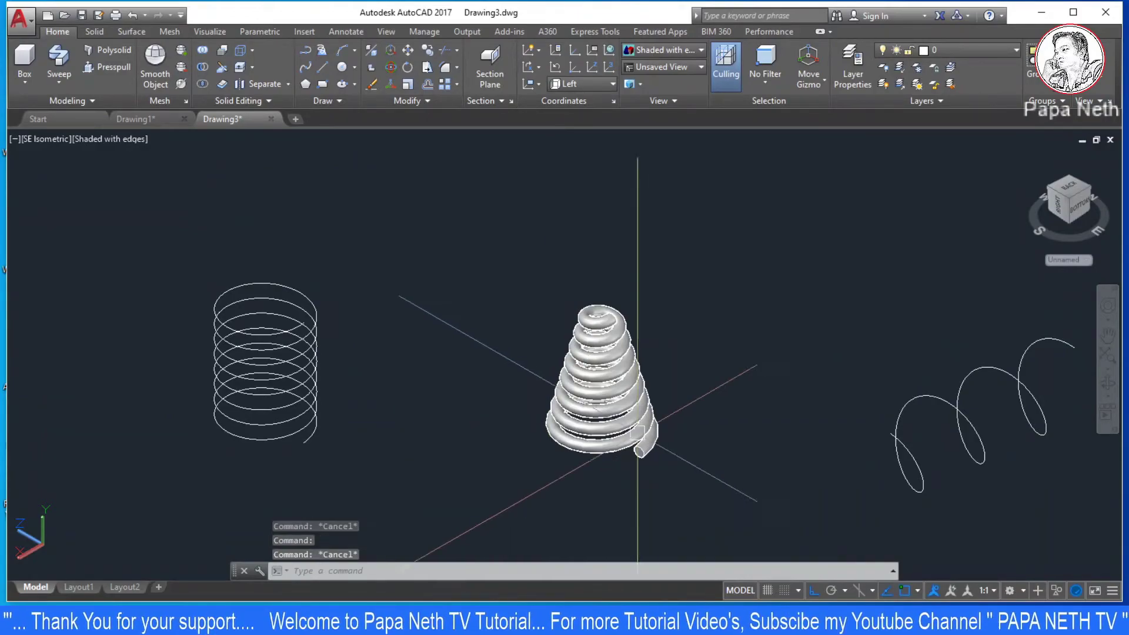
- Zoom in on the solid spring's coils and clear the selection
scroll(611, 412, "up", 2)
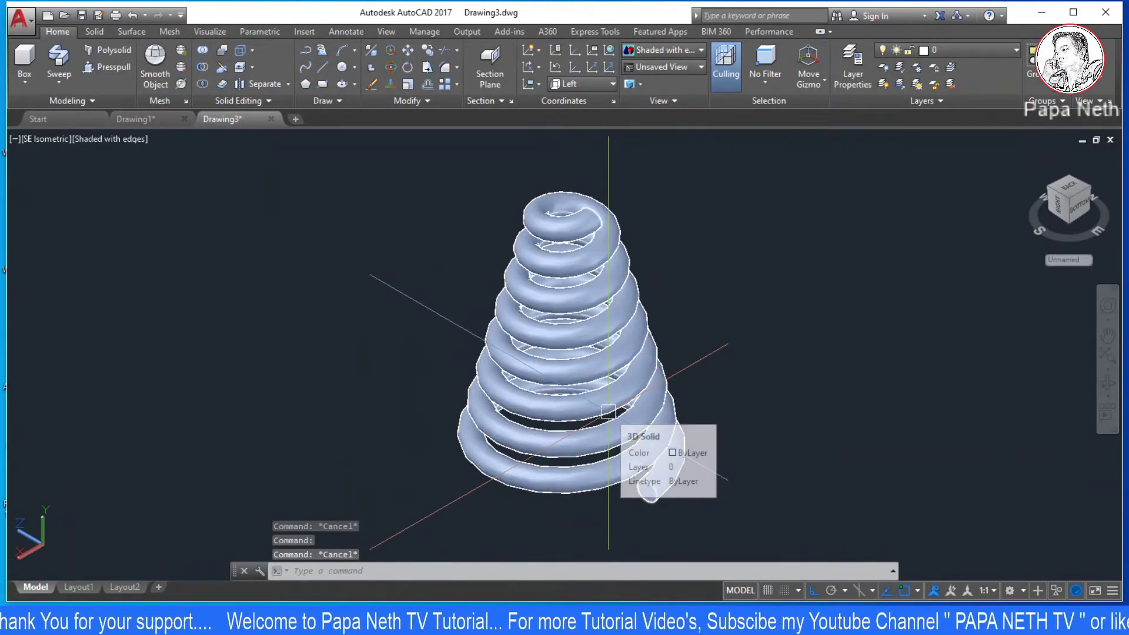
mouse_move(609, 411)
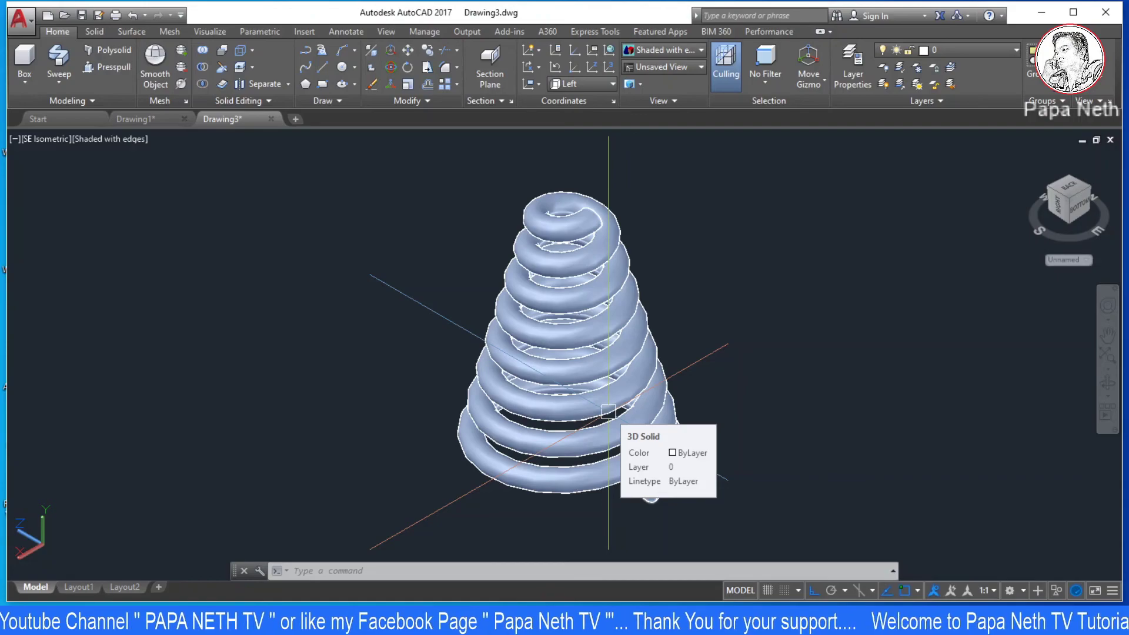
key("Escape")
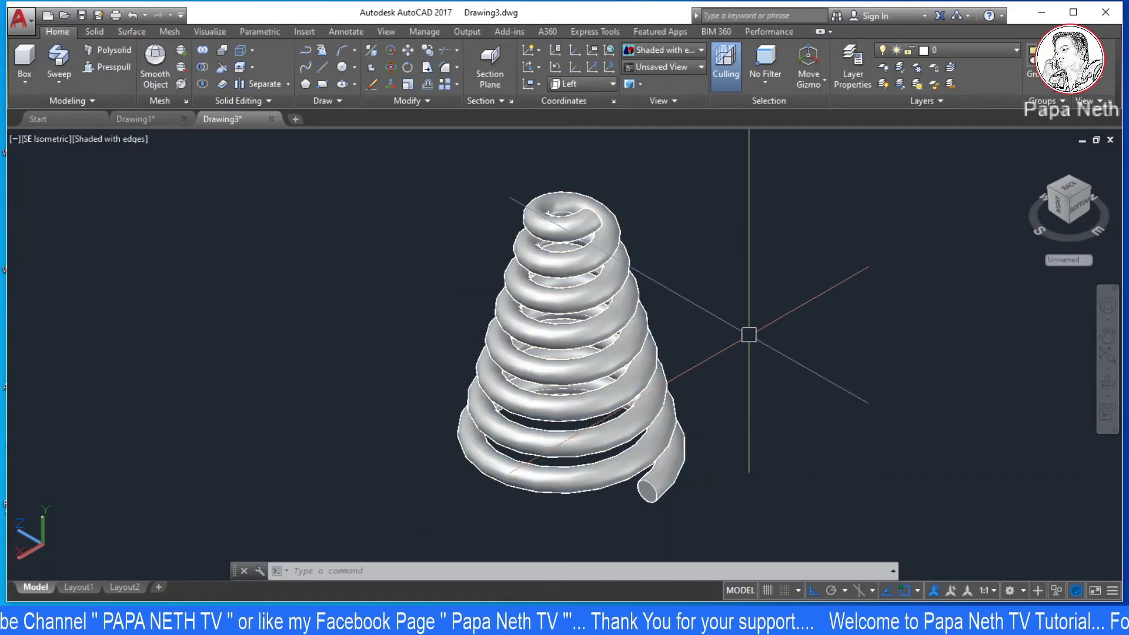